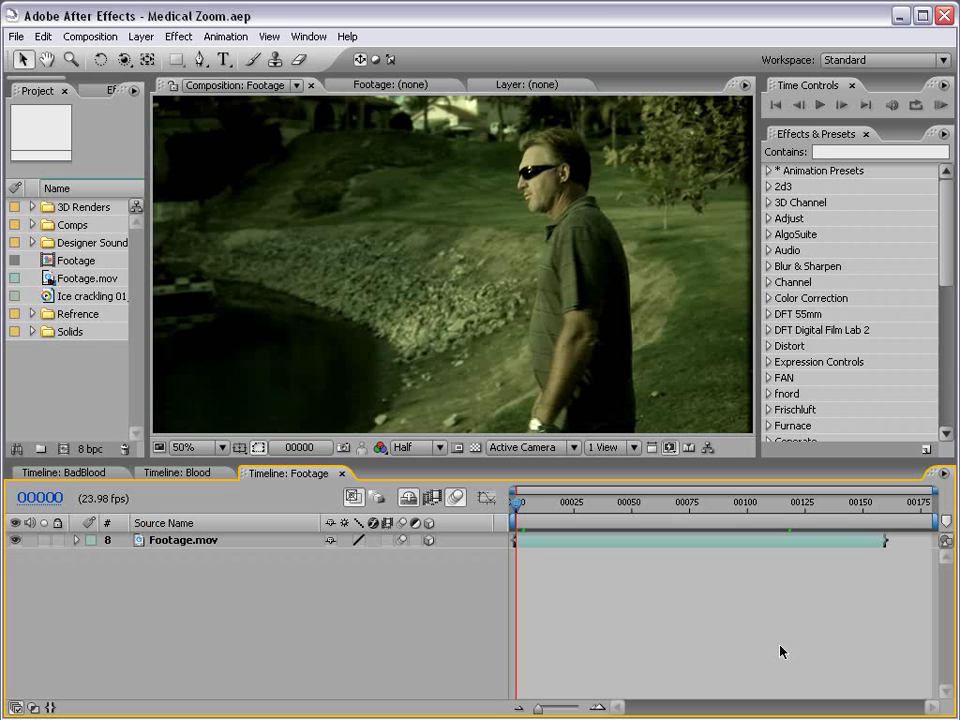
Step: Switch the Footage preview to Full resolution and scrub between the park and blood-cell shots
click(430, 450)
click(428, 468)
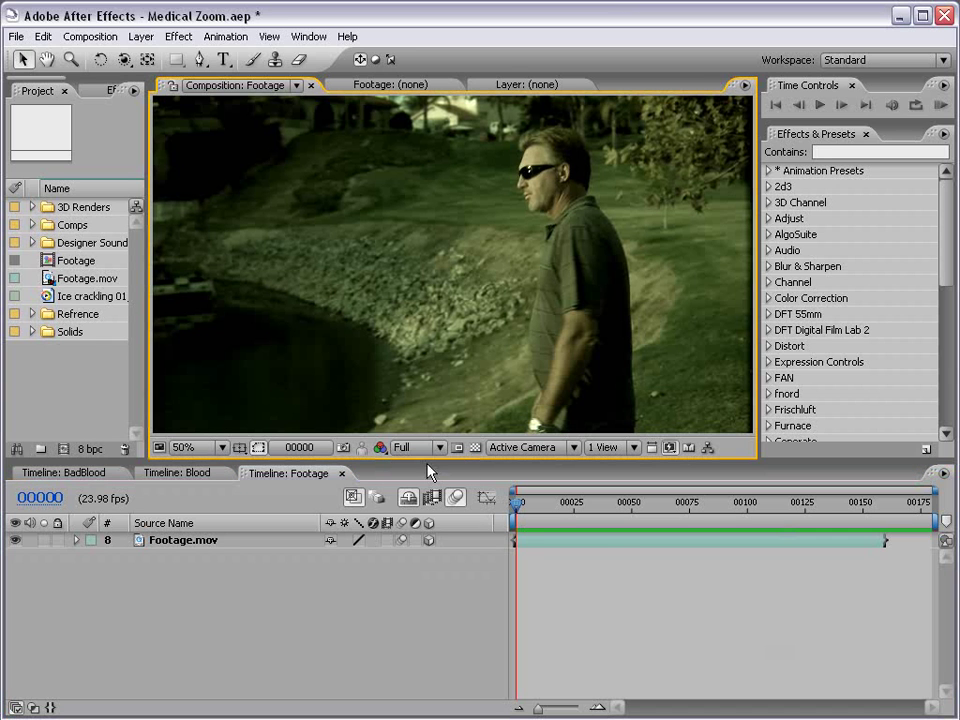
drag(545, 503, 828, 507)
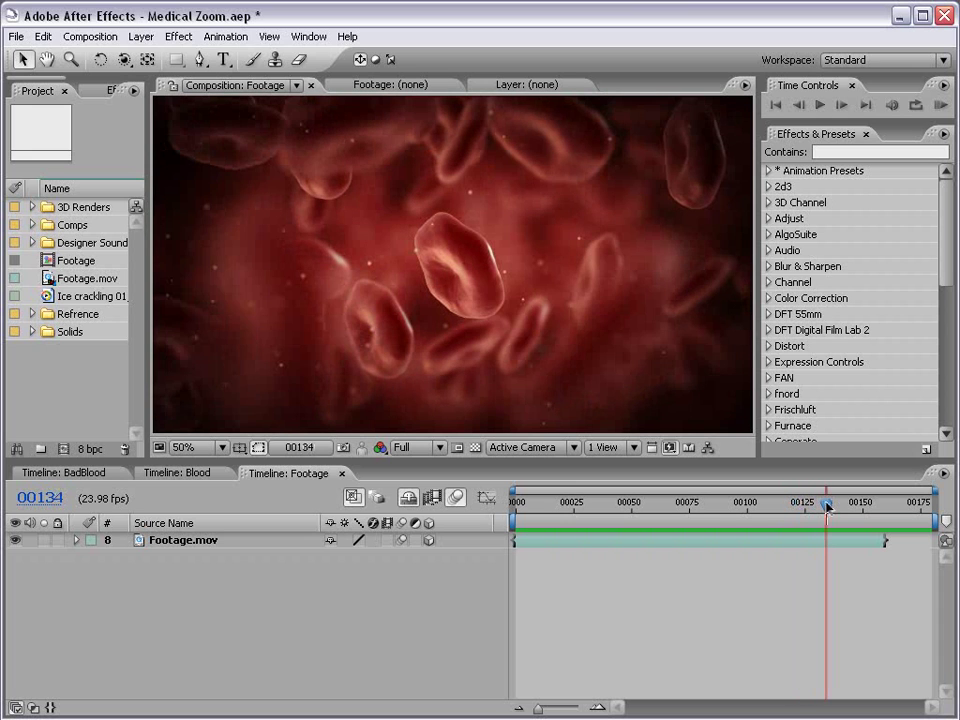
mouse_move(828, 507)
mouse_down()
mouse_move(695, 507)
mouse_move(643, 520)
mouse_up()
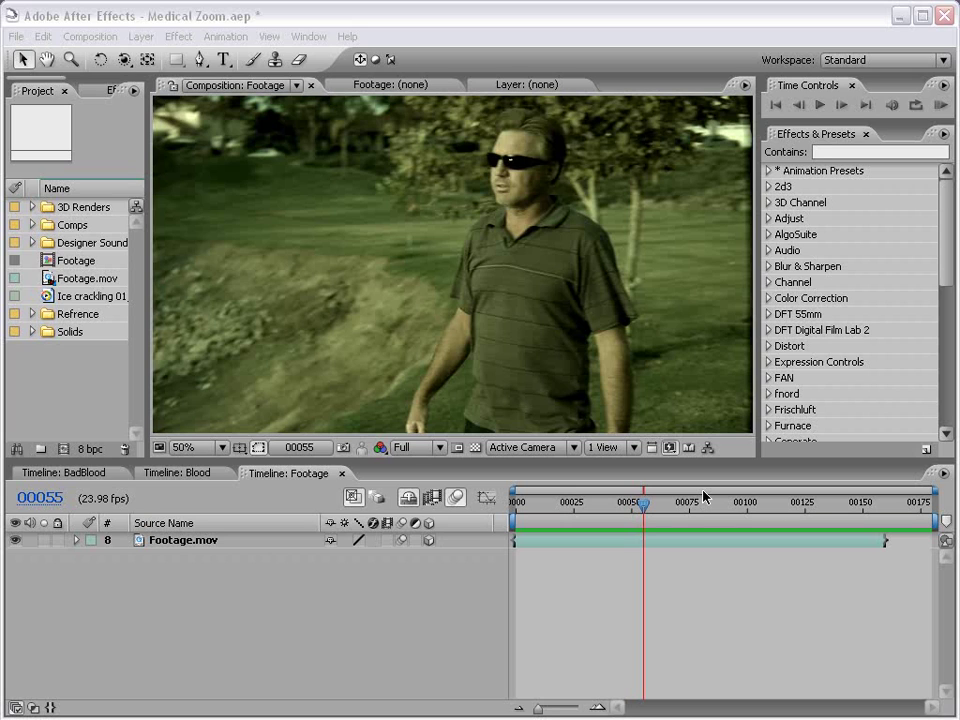
mouse_move(739, 508)
mouse_down()
mouse_move(894, 510)
mouse_move(812, 512)
mouse_up()
click(812, 513)
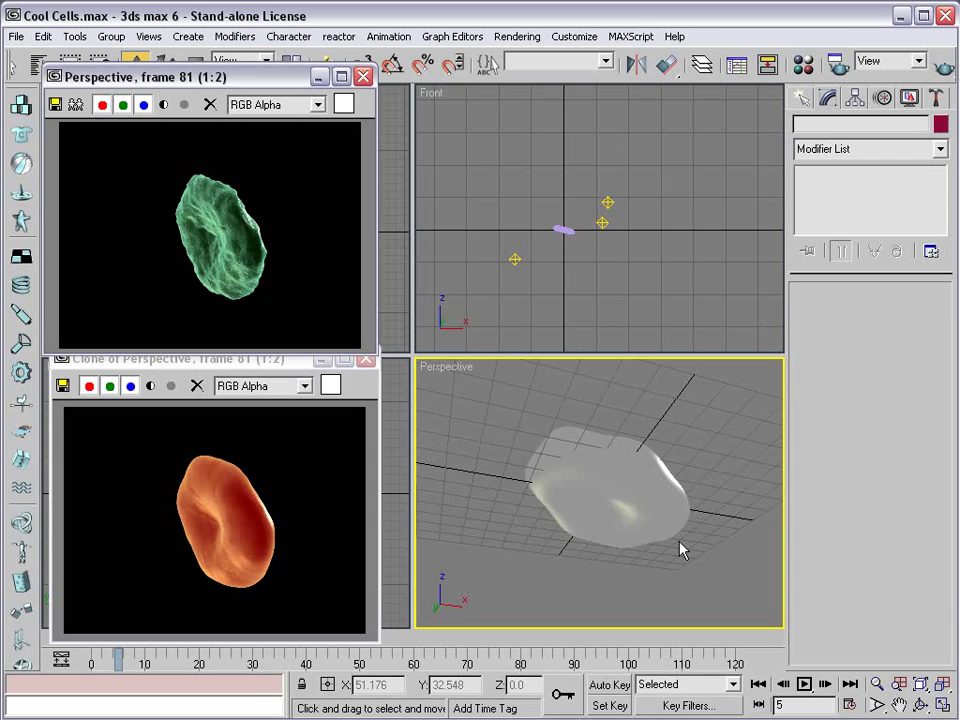
Step: Compare the red and green cell render windows, bringing each to the front in turn
click(188, 360)
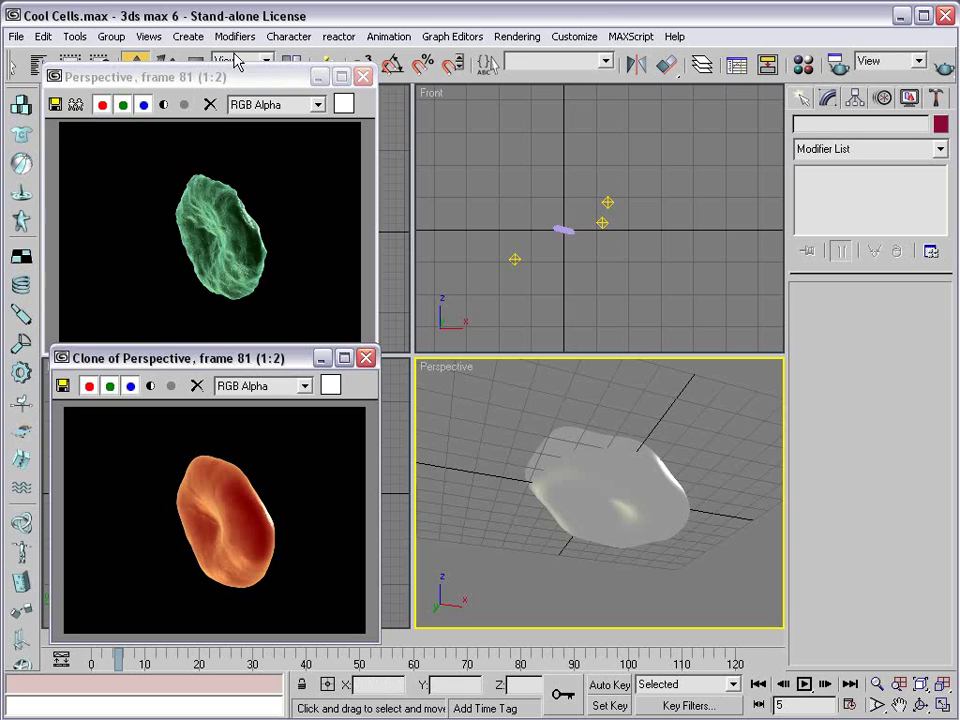
click(218, 78)
scroll(225, 252, up, 1)
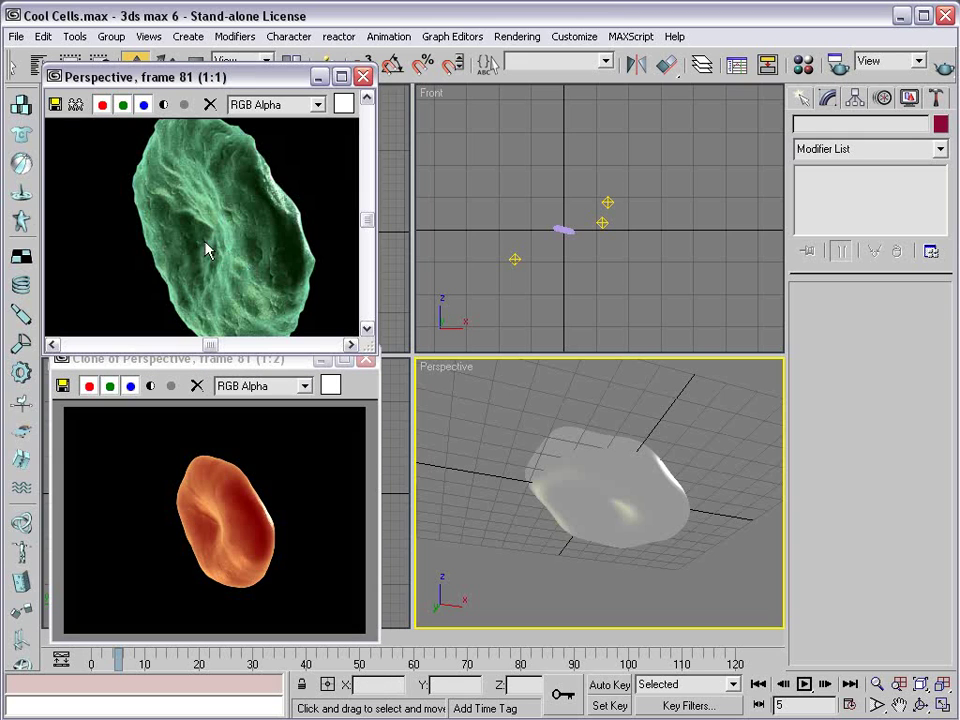
scroll(235, 270, down, 1)
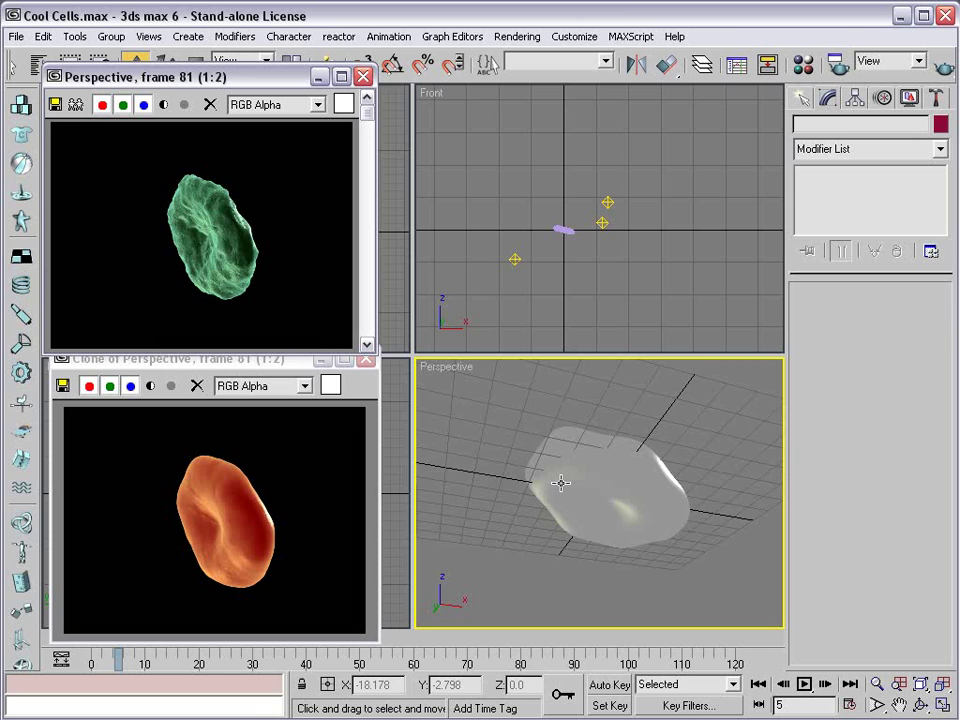
click(212, 366)
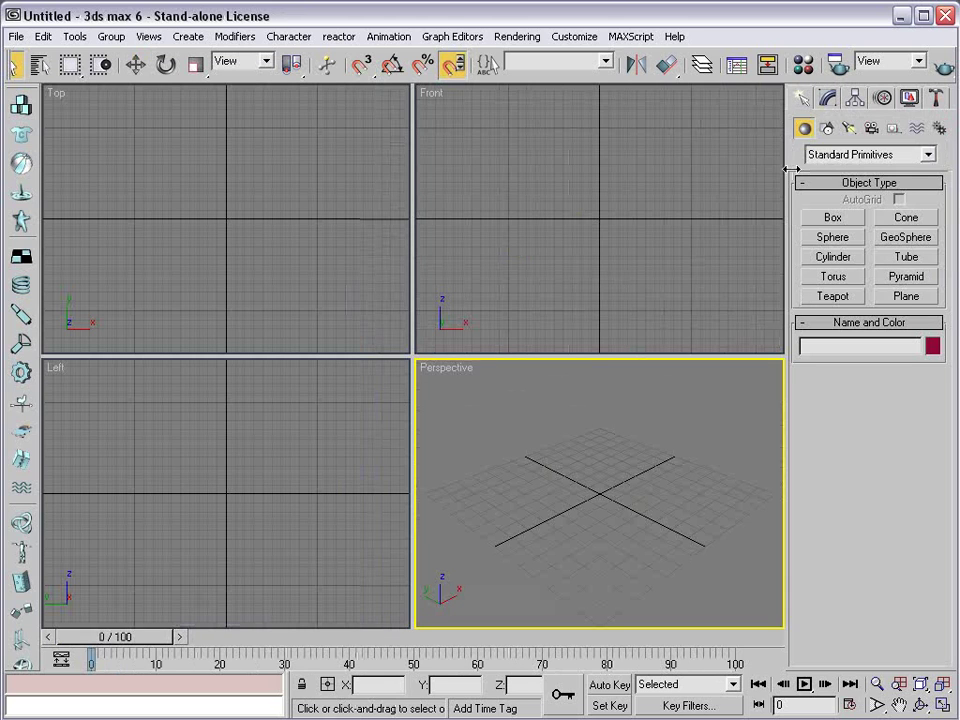
Step: Create a sphere at the grid centre in the Perspective view
click(830, 238)
drag(600, 490, 612, 530)
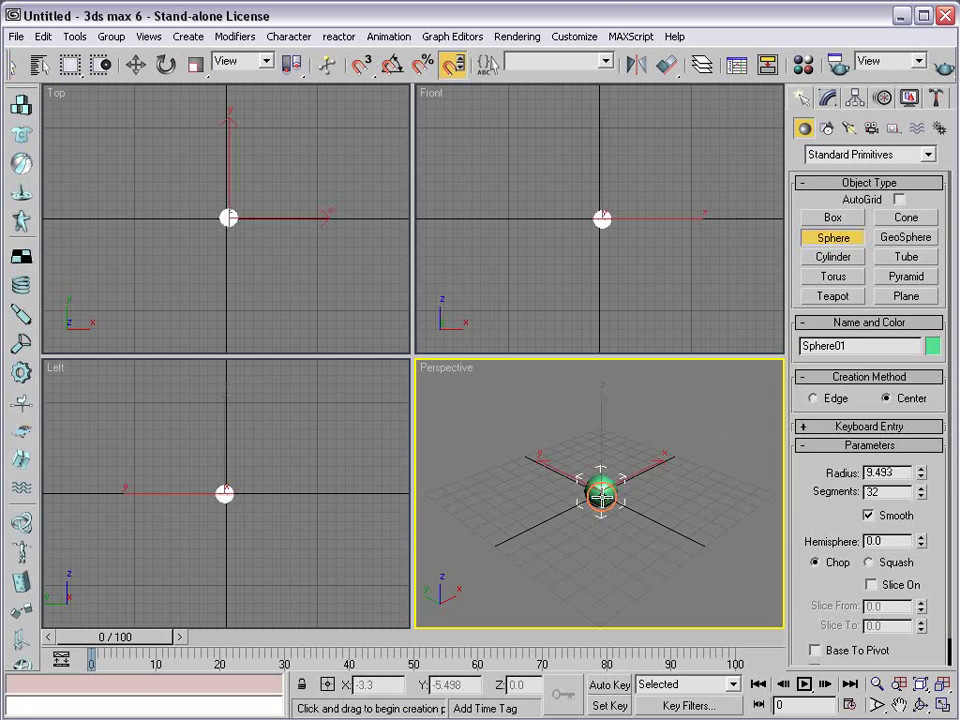
right_click(710, 605)
key(w)
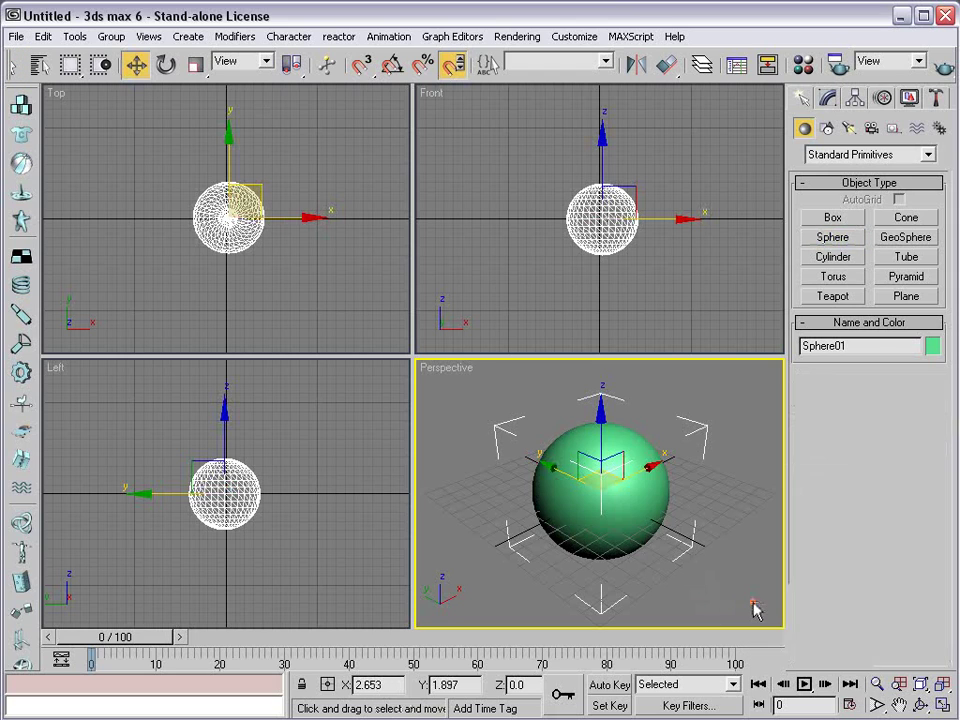
Step: Set Sphere01's segments to 100 and inspect the denser mesh
click(828, 98)
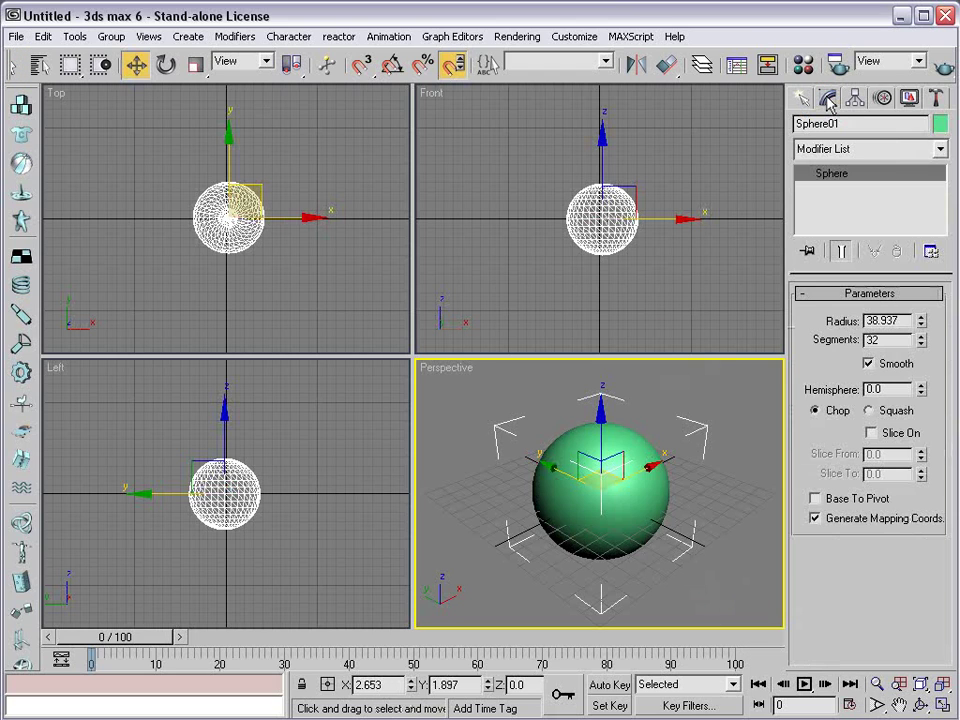
double_click(876, 340)
text(1)
text(00)
key(Return)
right_click(745, 302)
click(745, 302)
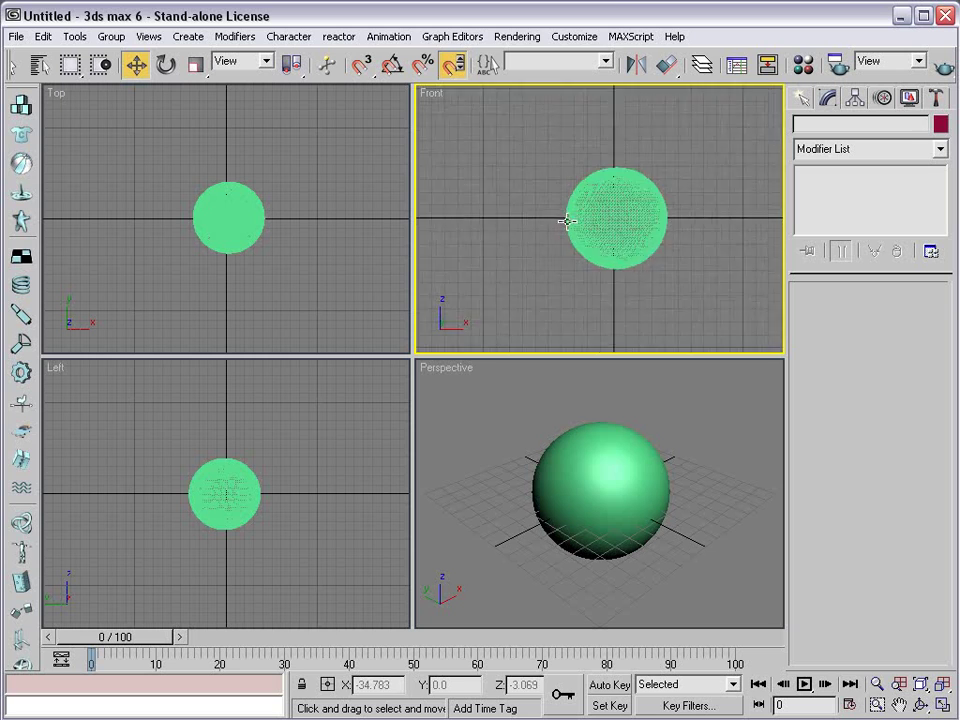
scroll(568, 221, up, 6)
scroll(553, 259, down, 1)
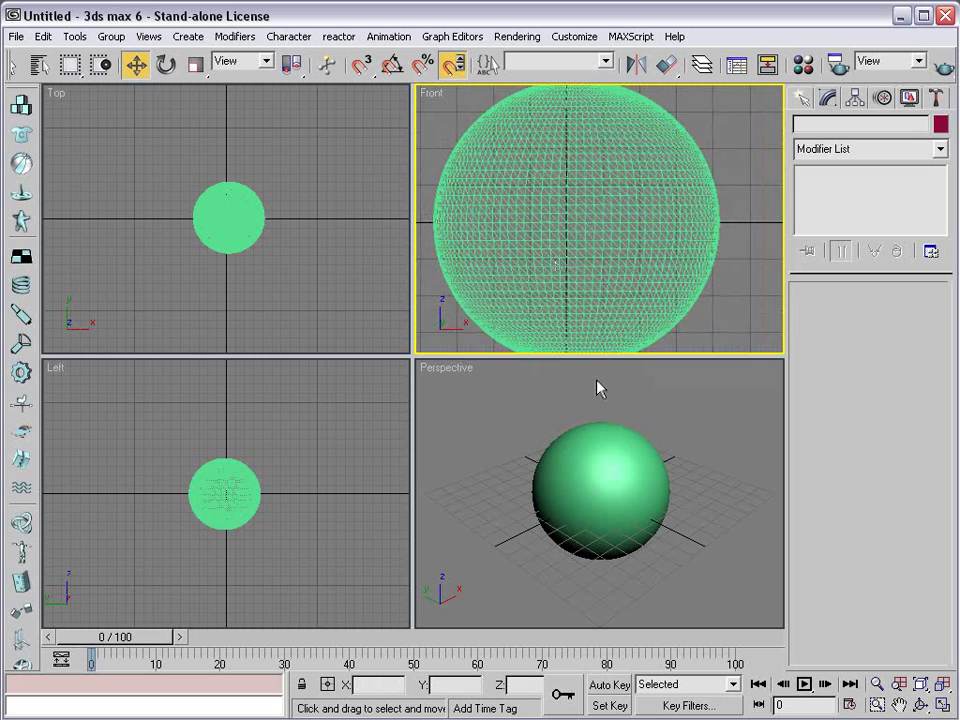
click(628, 465)
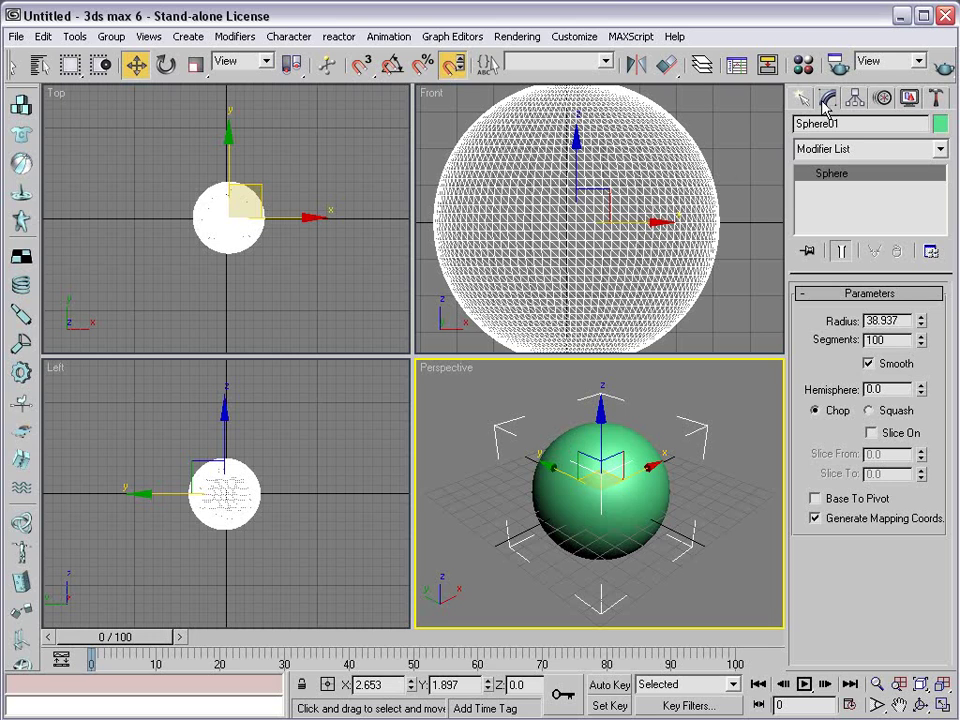
click(830, 148)
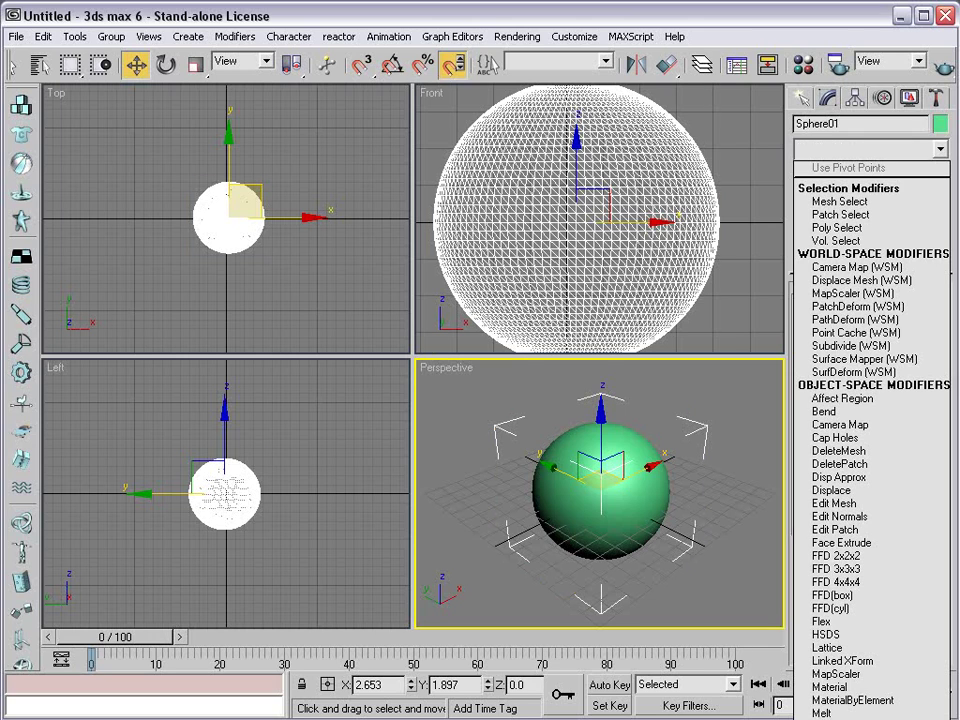
Step: Add a Noise modifier with strength 50 on X, Y and Z
click(840, 715)
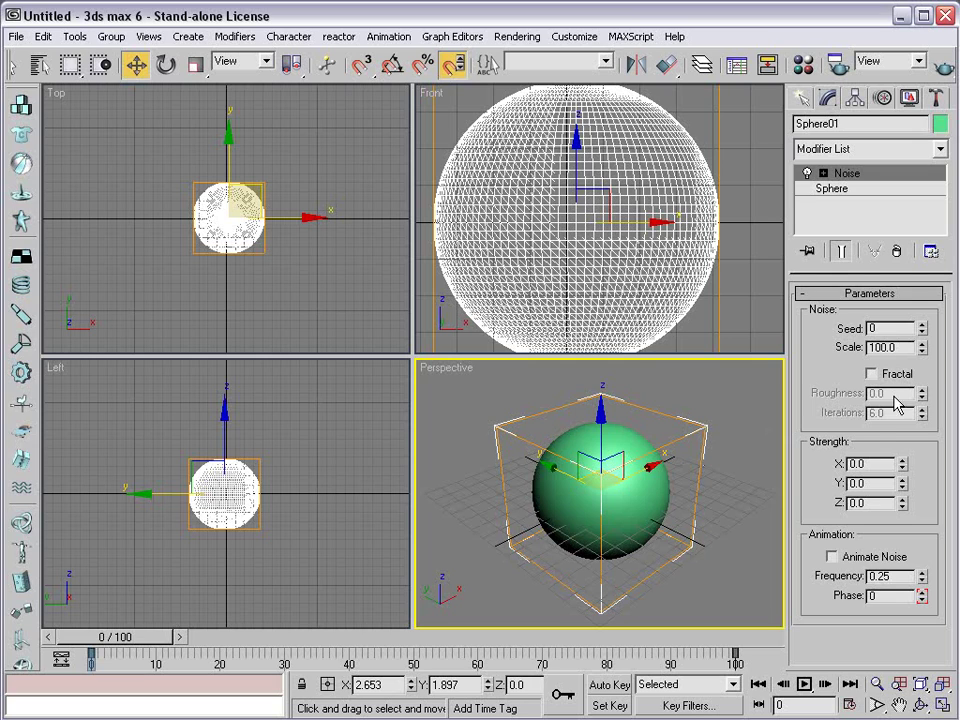
double_click(868, 463)
text(50)
key(Tab)
text(50)
key(Tab)
text(50)
key(Return)
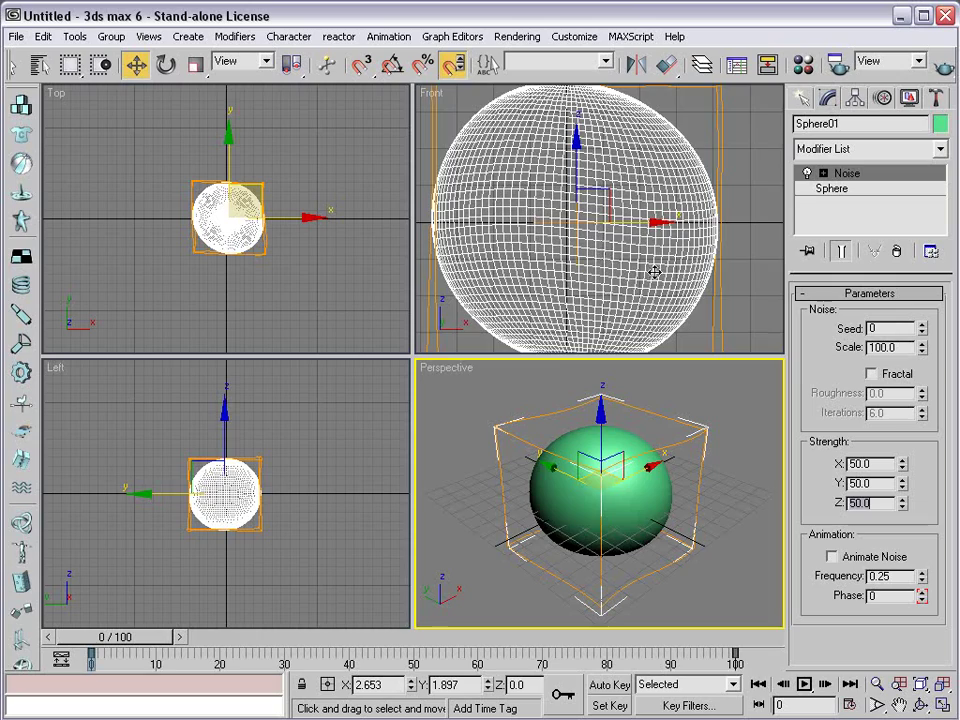
Step: Lower the noise scale to about 62.7 and check the lumpy shape
click(622, 273)
scroll(622, 273, down, 2)
scroll(622, 273, down, 1)
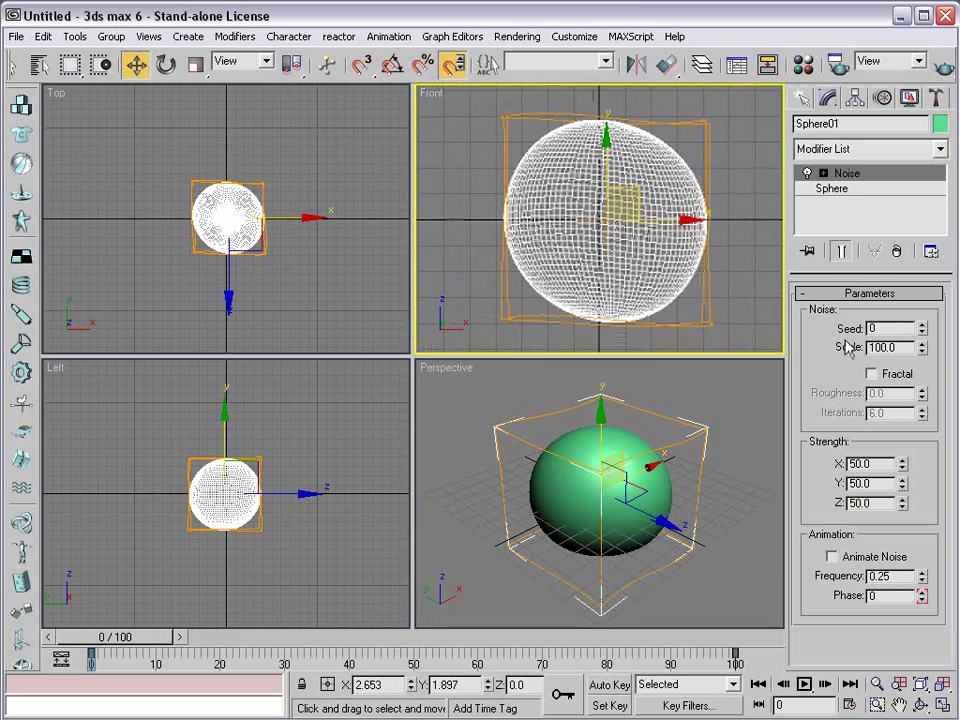
mouse_move(922, 347)
mouse_down()
mouse_move(920, 422)
mouse_move(913, 110)
mouse_move(488, 226)
mouse_up()
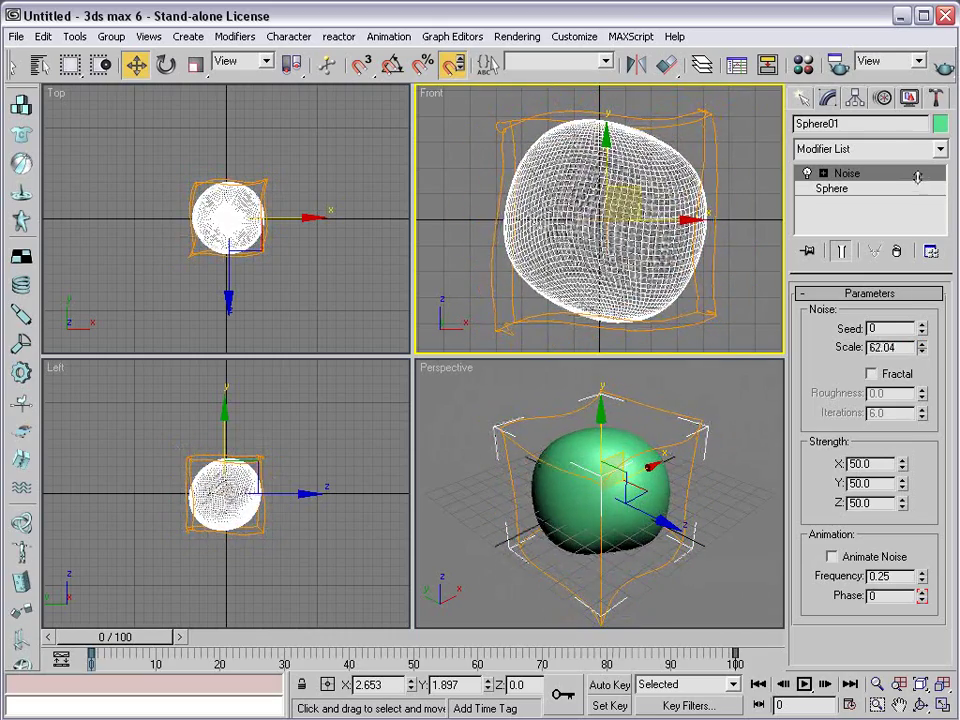
click(632, 570)
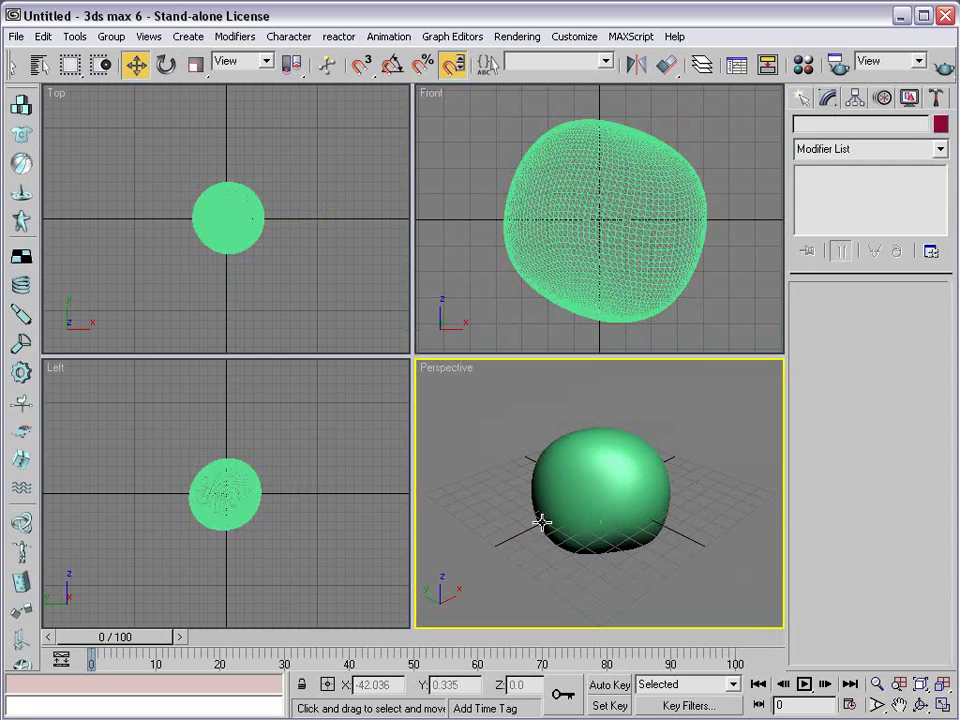
click(612, 470)
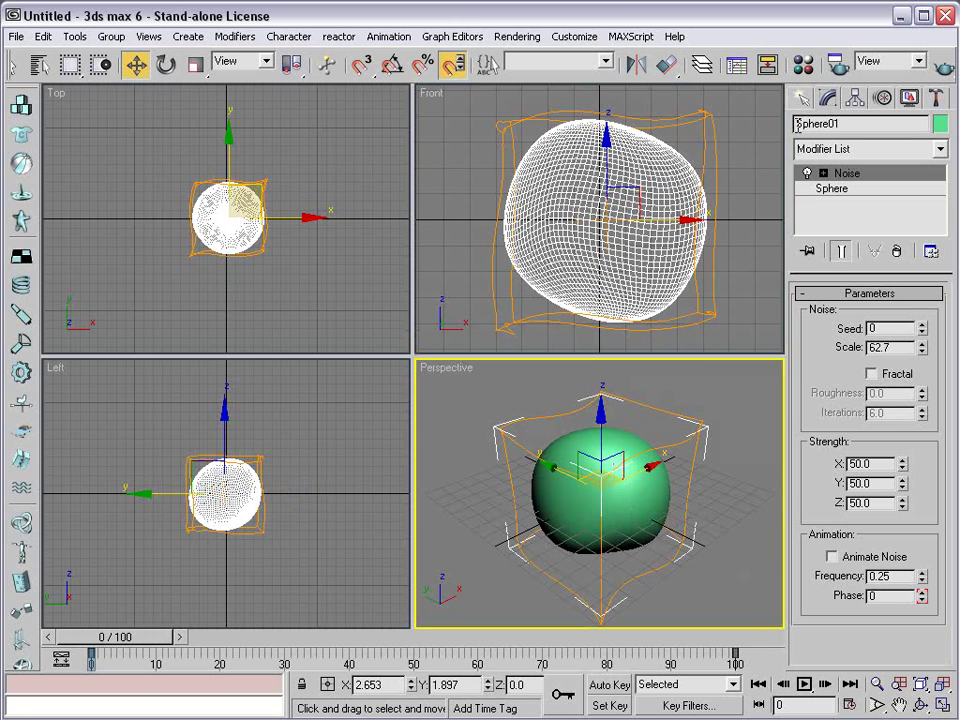
click(844, 148)
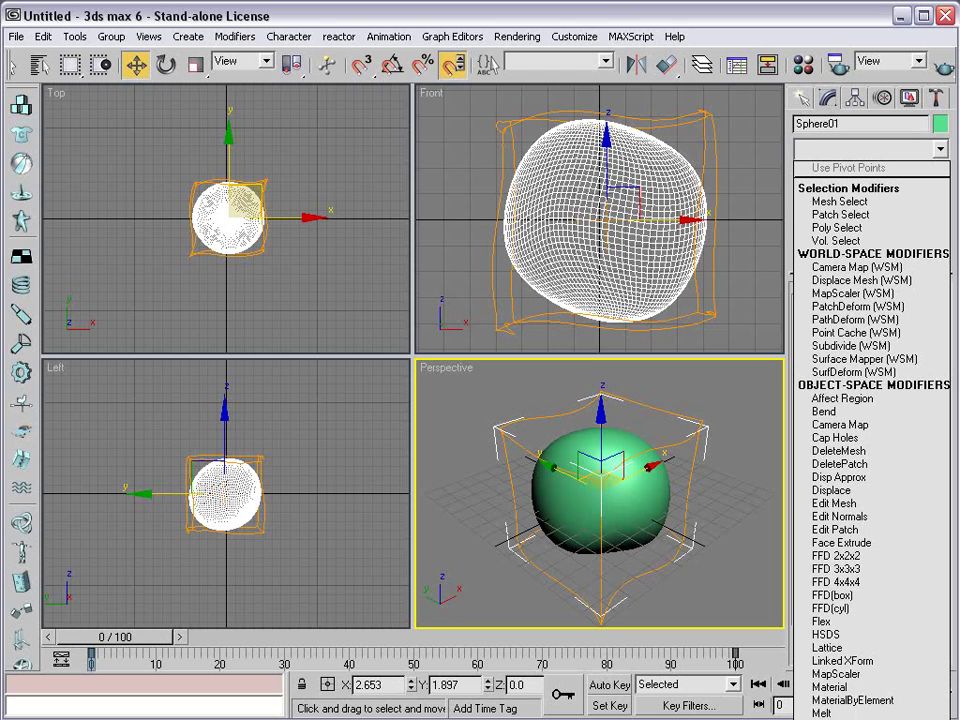
Step: Add Stretch and Squeeze modifiers to the sphere
key(Escape)
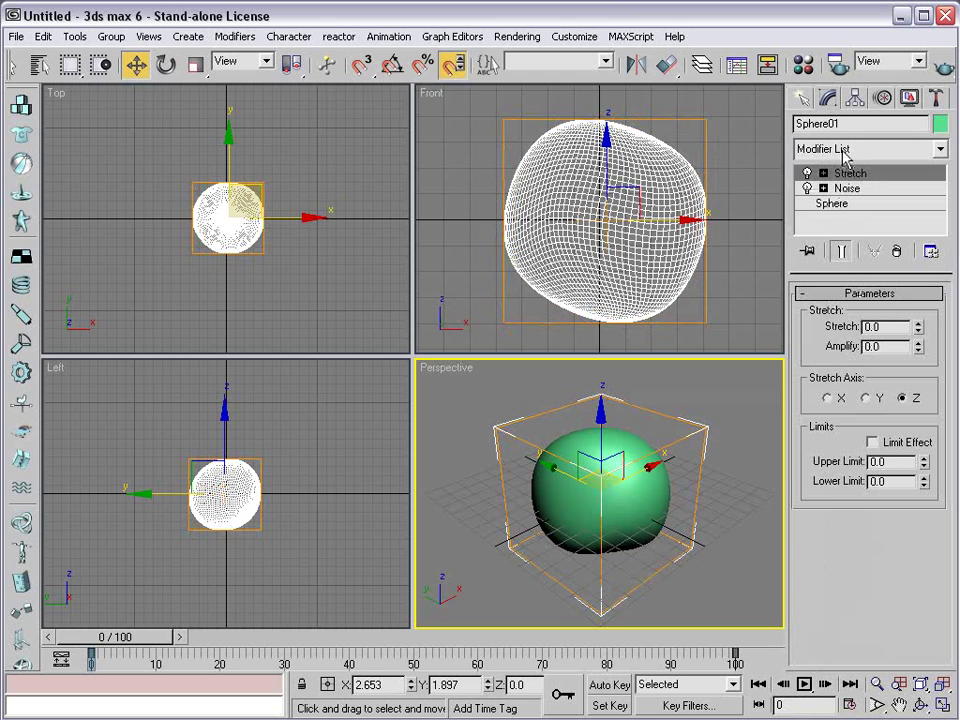
click(843, 150)
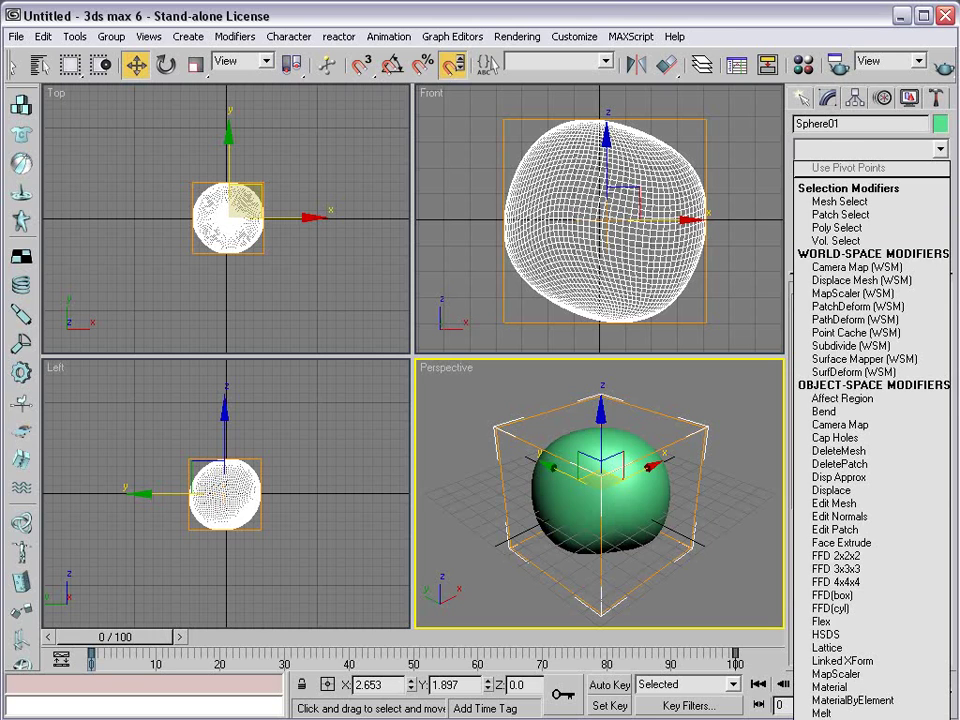
key(Escape)
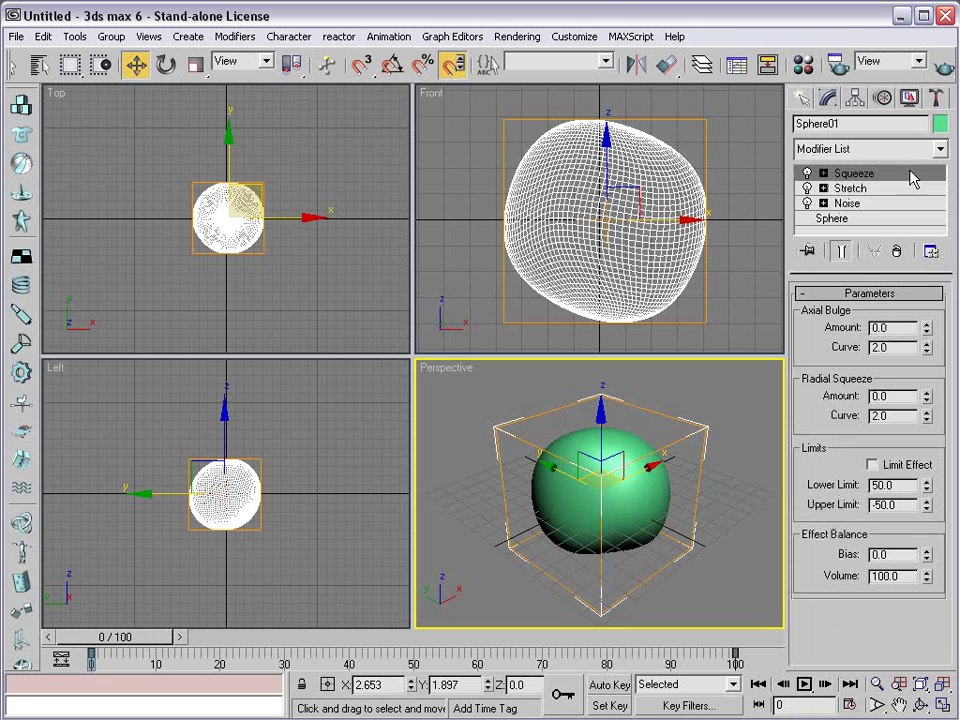
click(850, 188)
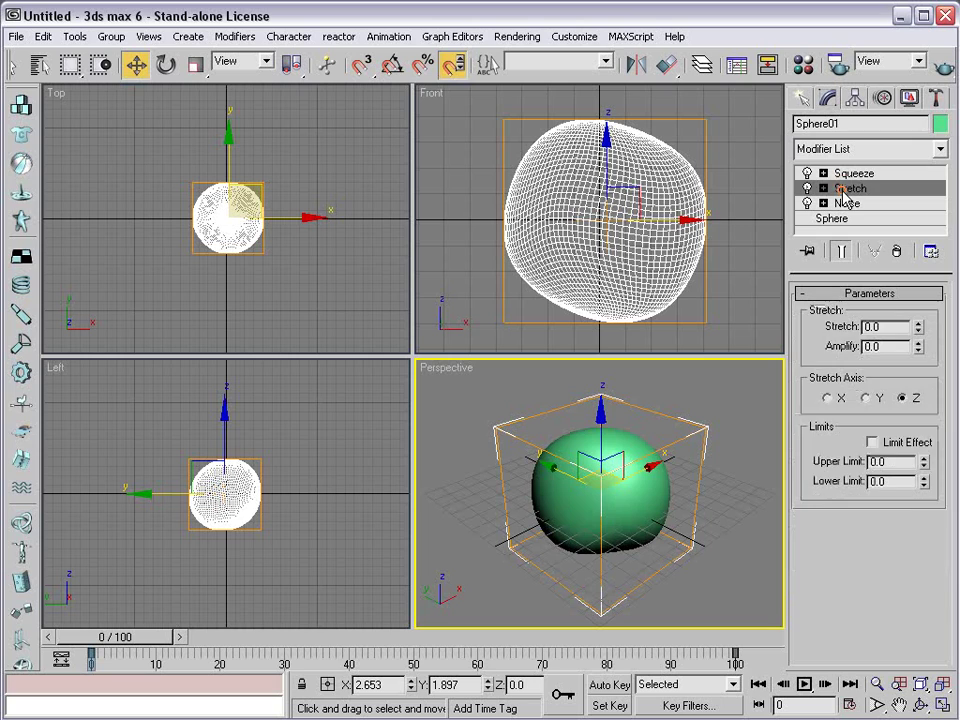
click(853, 174)
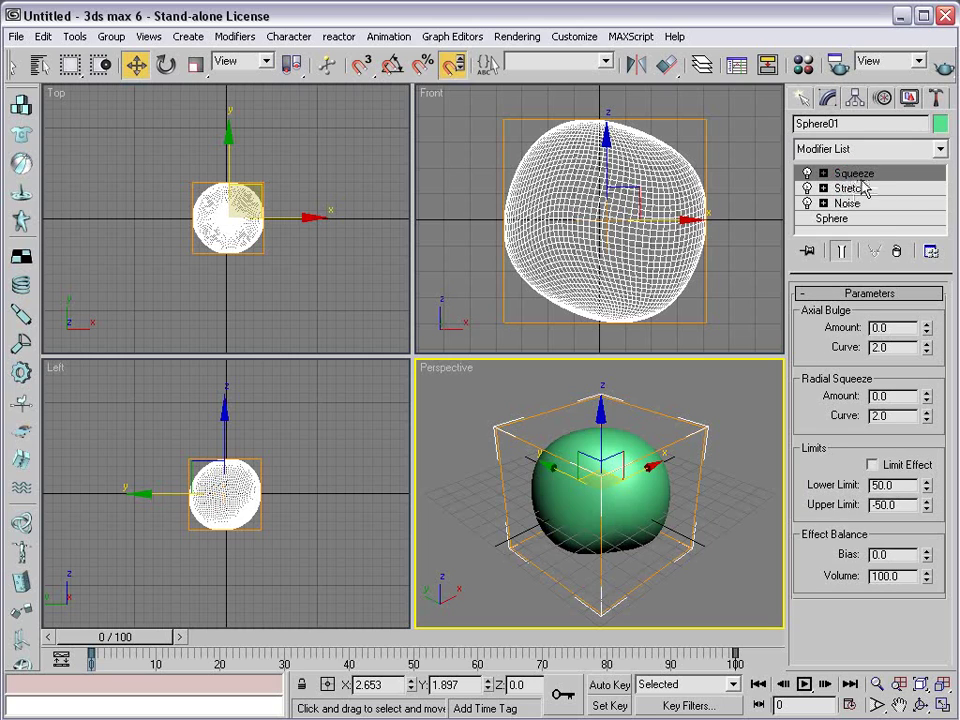
Step: Set the Squeeze axial bulge amount to about -0.97 to pinch the centre
drag(927, 331, 916, 412)
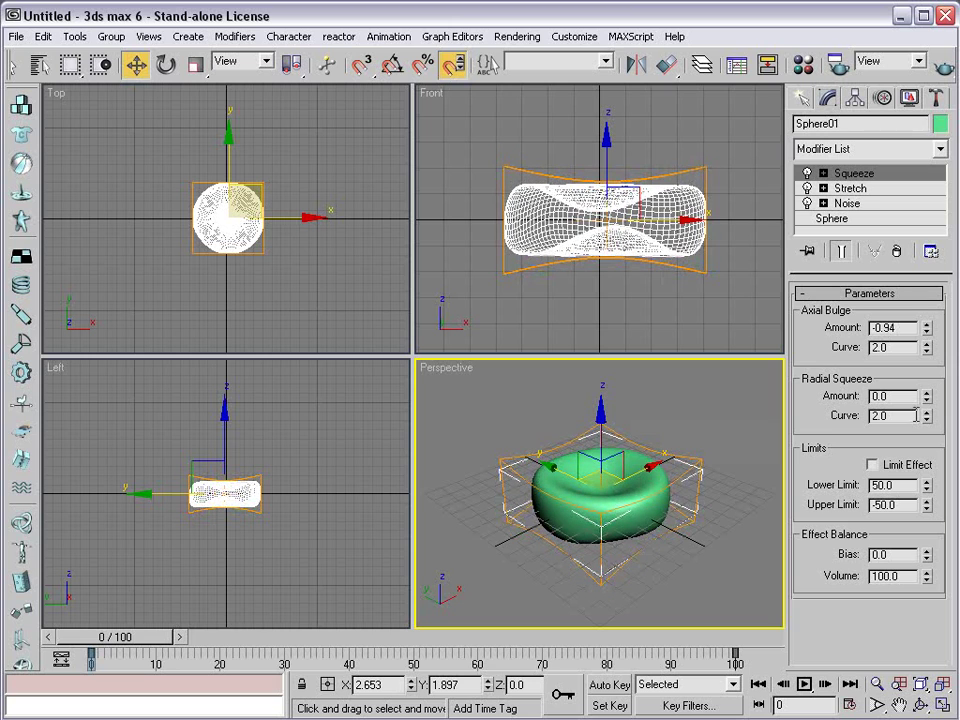
click(587, 217)
scroll(585, 217, up, 2)
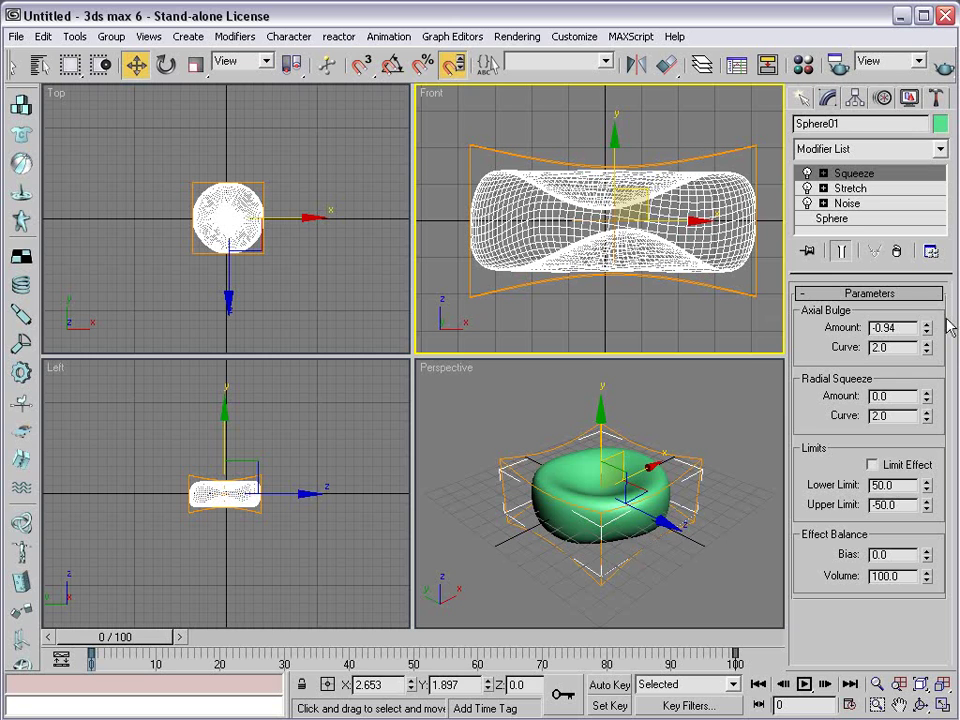
drag(926, 328, 926, 340)
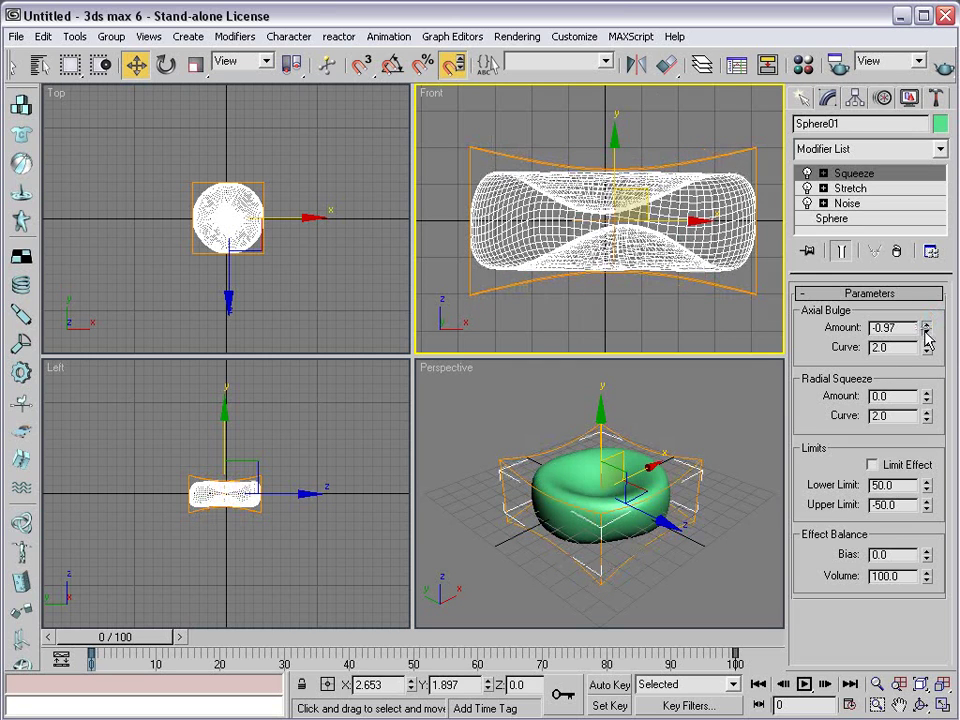
right_click(698, 409)
Step: Set the Stretch amount to -0.8 to flatten the cell into a disc
click(846, 189)
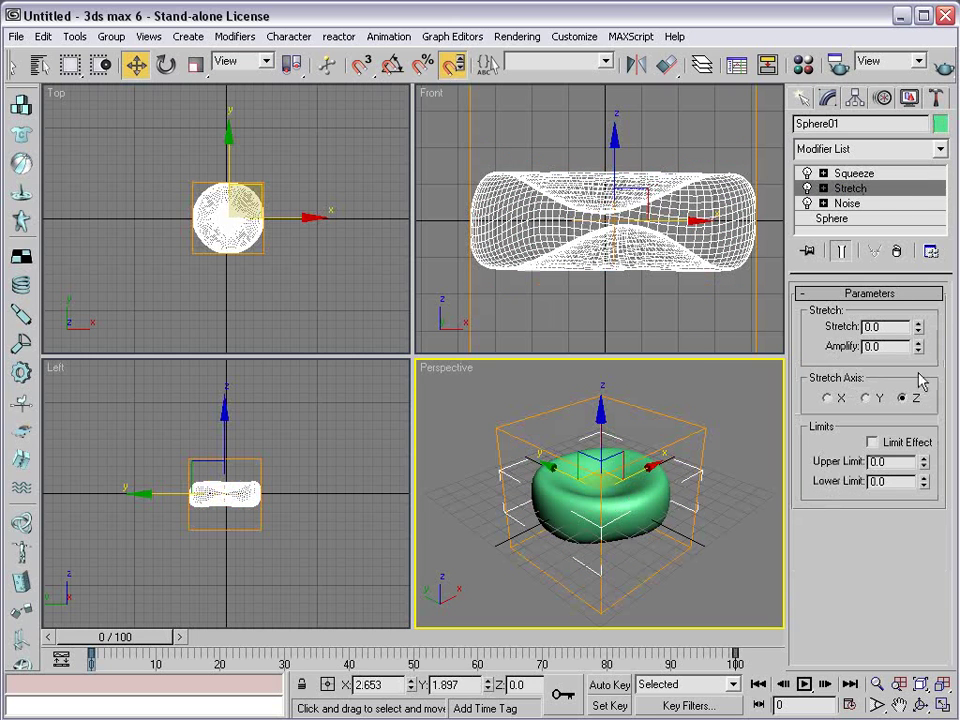
mouse_move(918, 327)
mouse_down()
mouse_move(922, 336)
mouse_move(918, 328)
mouse_up()
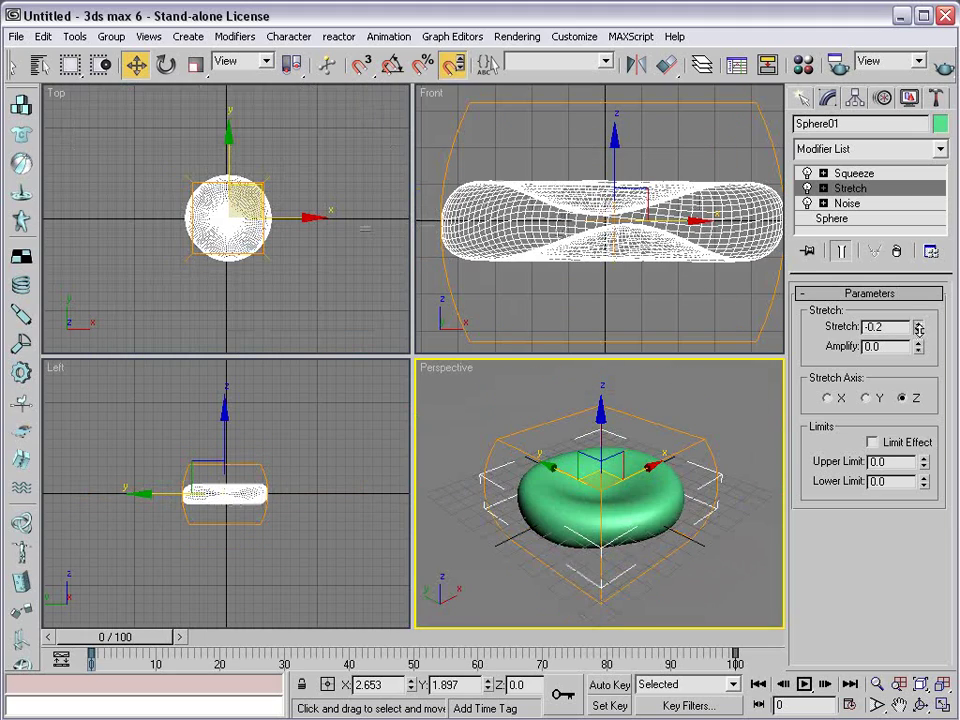
double_click(878, 327)
text(-)
text(1)
key(Return)
text(-)
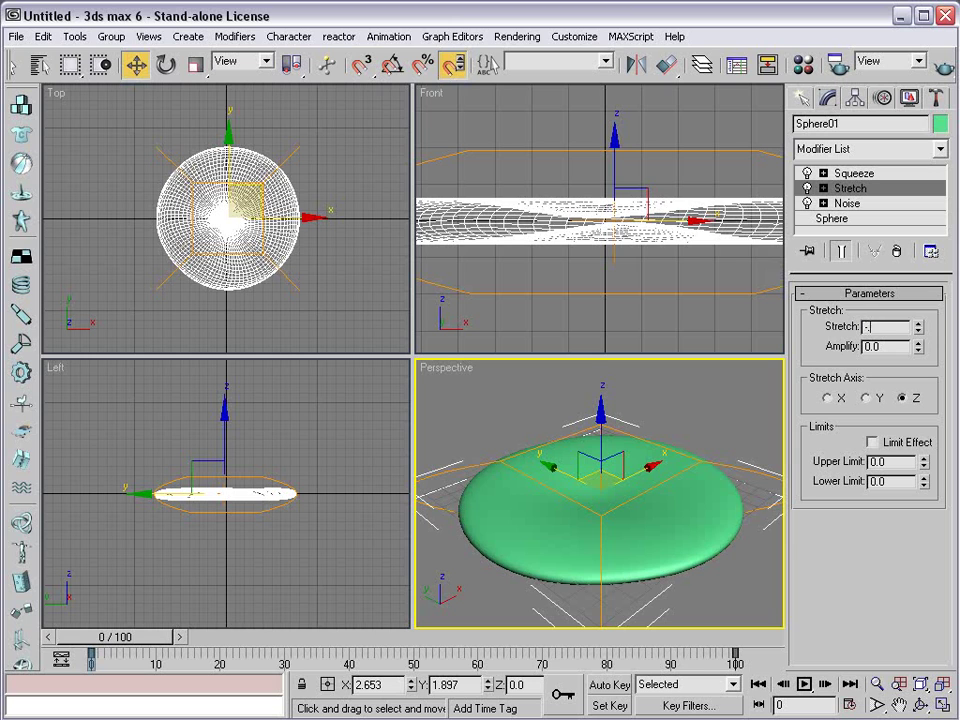
text(0.8)
key(Return)
Step: Deselect and reselect the cell to inspect its dimpled disc shape
click(654, 450)
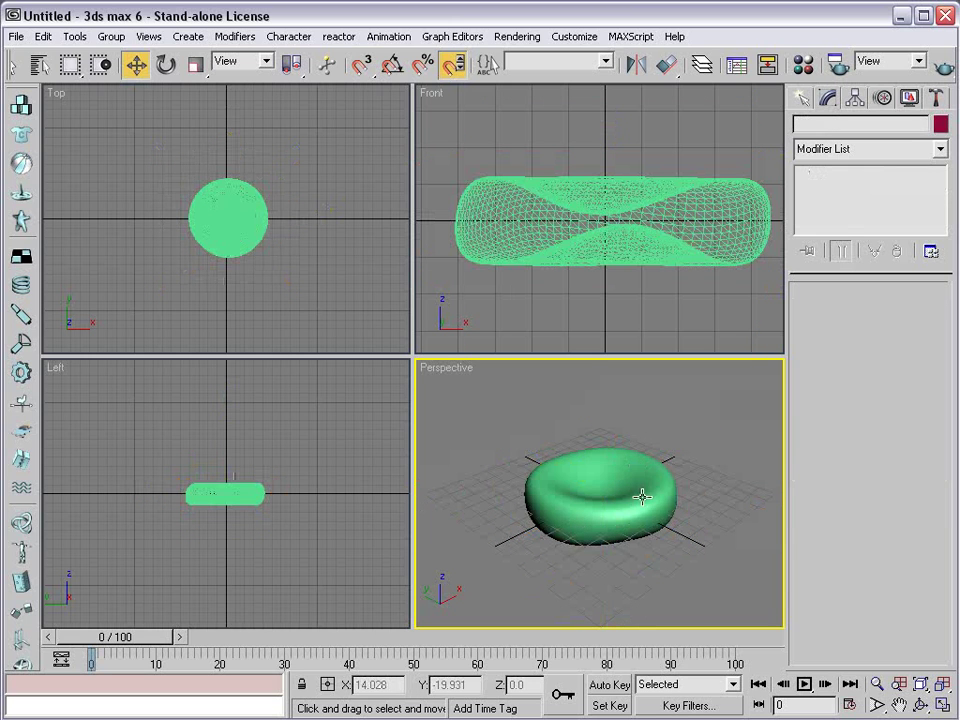
click(610, 476)
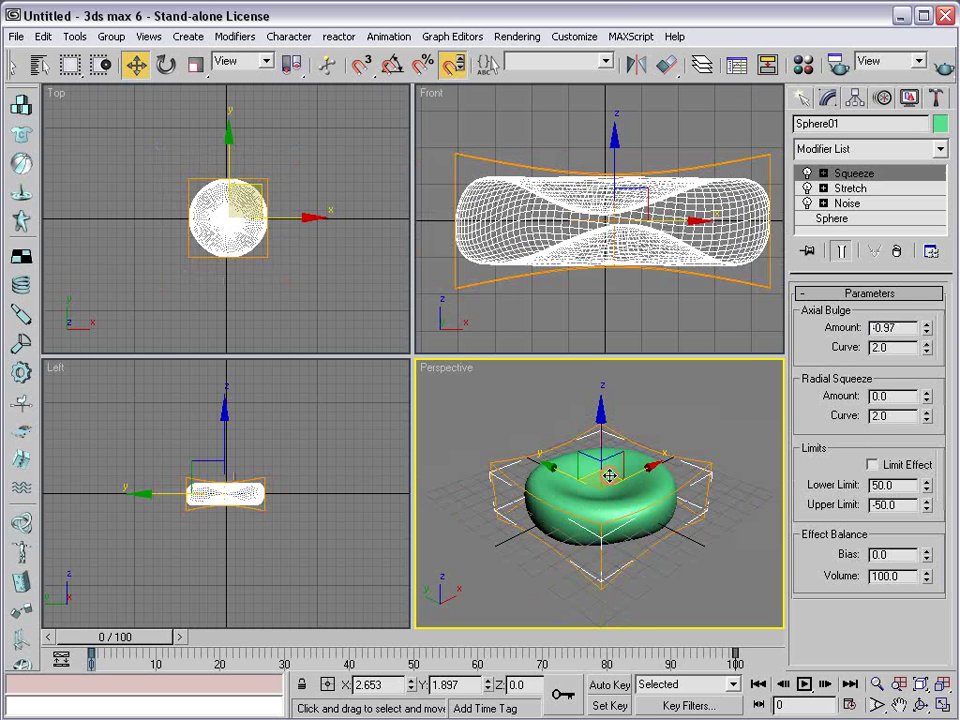
click(692, 426)
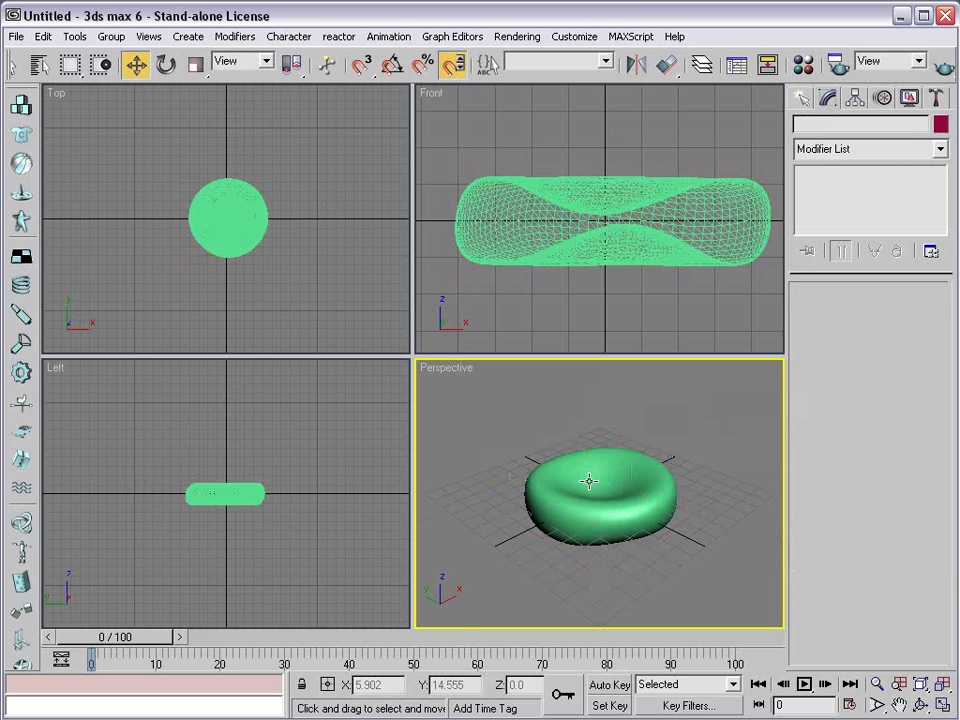
scroll(587, 480, up, 3)
scroll(620, 450, up, 1)
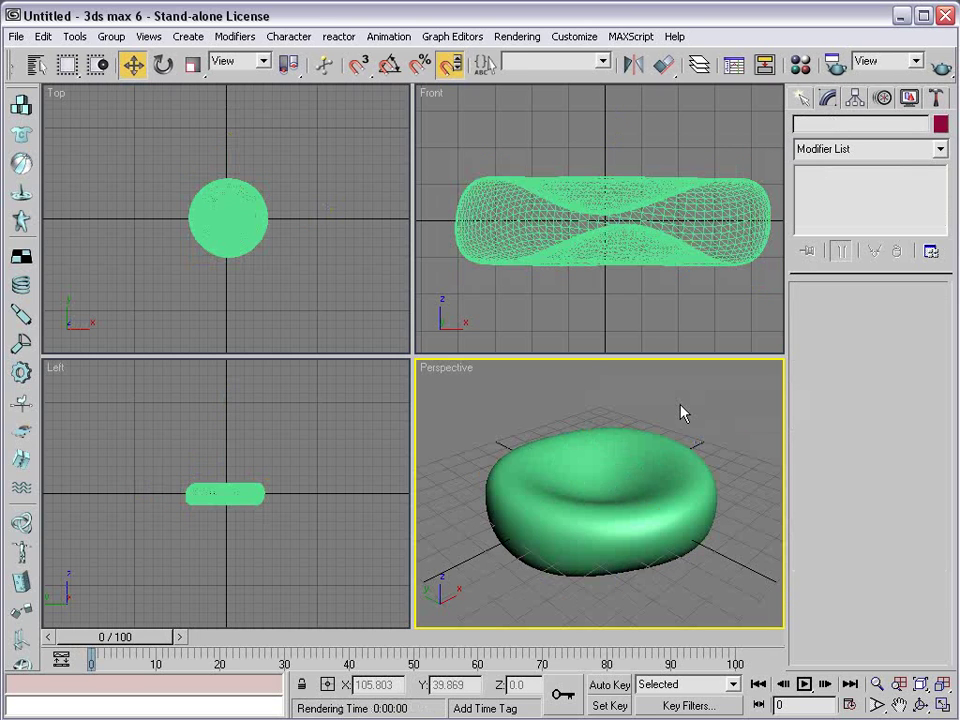
Step: In the material editor, assign a Falloff map to the Diffuse channel
key(m)
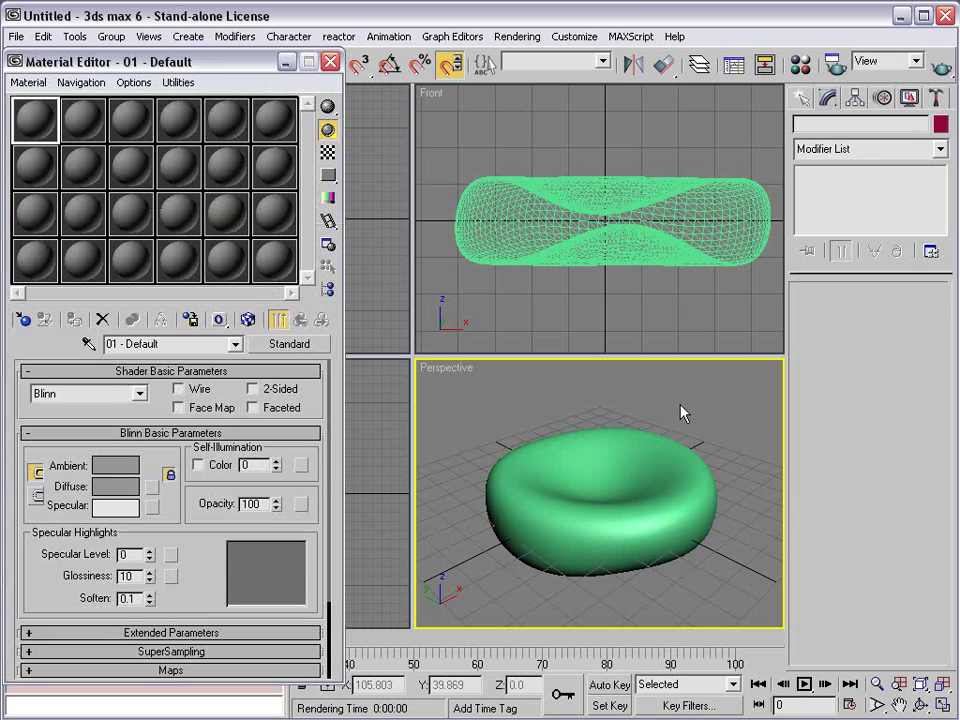
drag(90, 58, 168, 50)
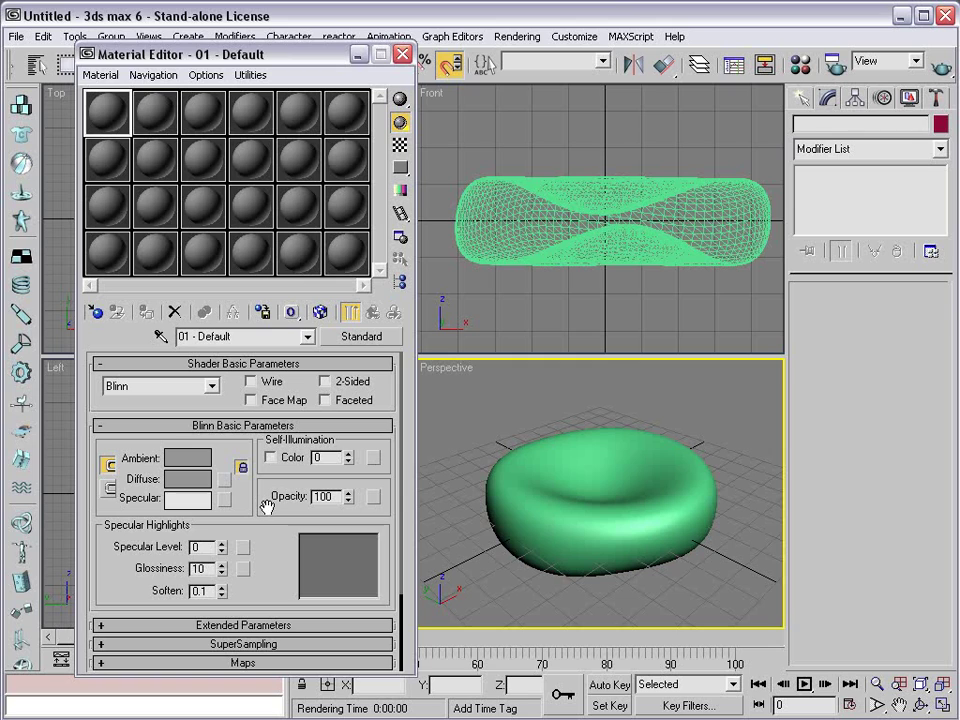
click(225, 479)
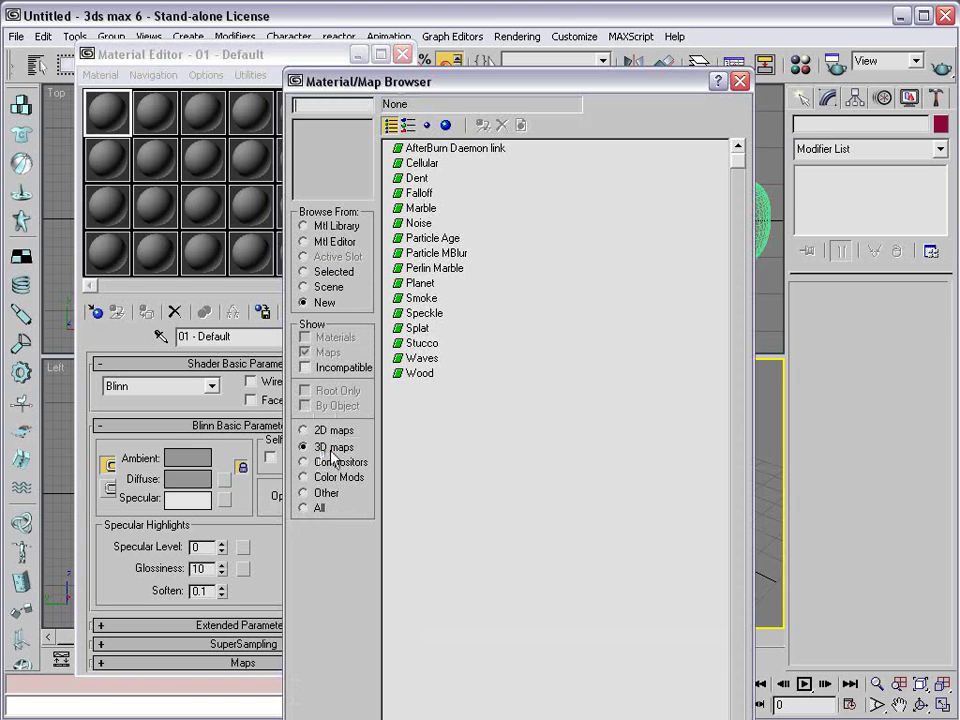
key(Down)
click(419, 194)
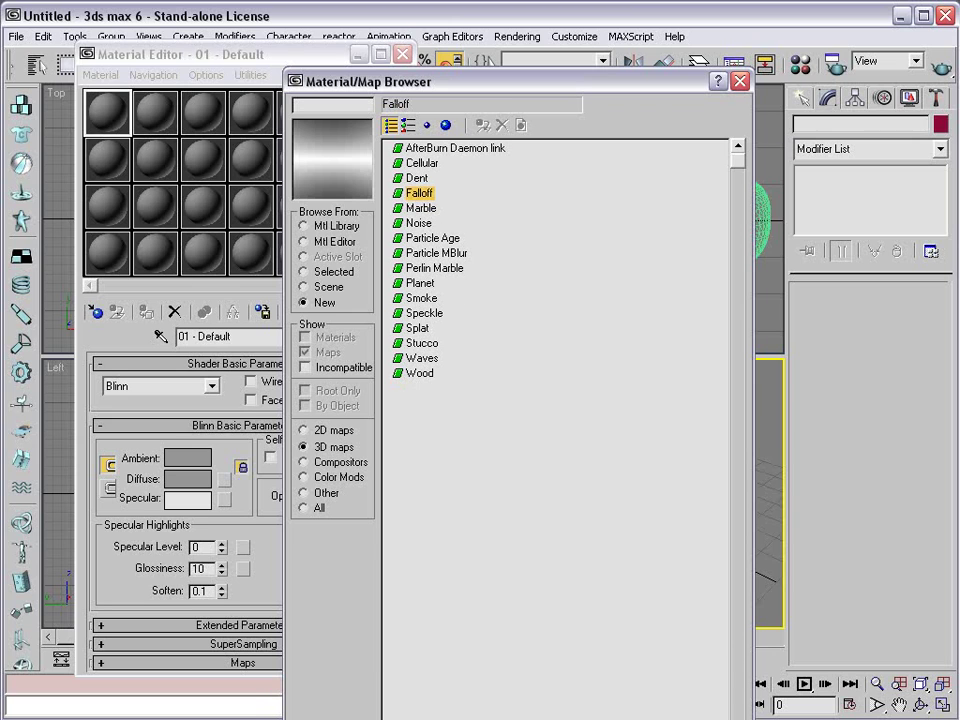
click(380, 593)
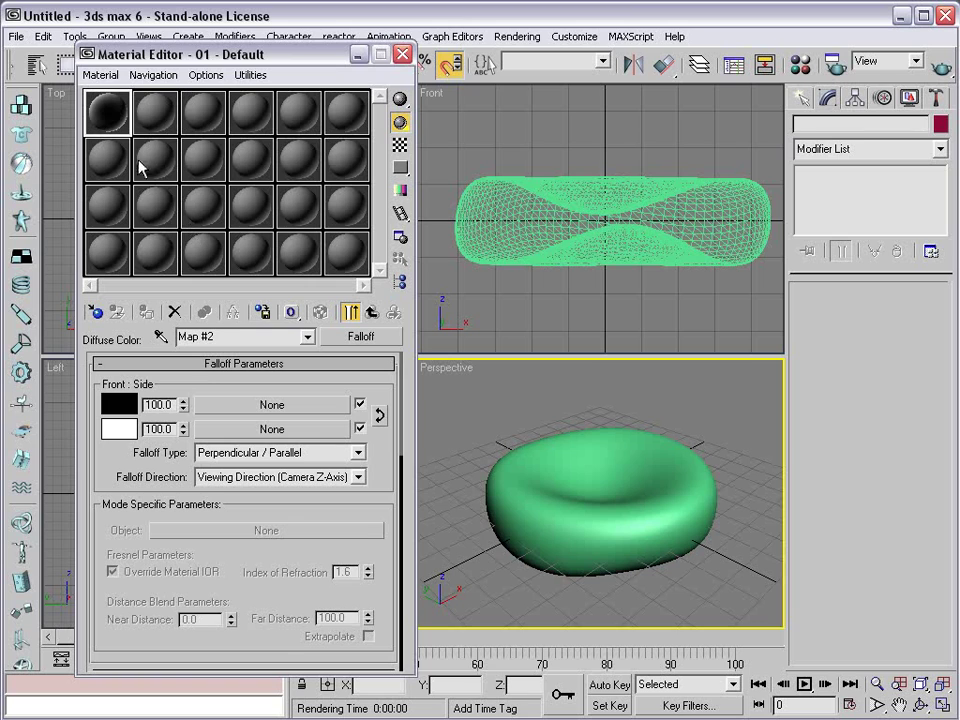
double_click(107, 118)
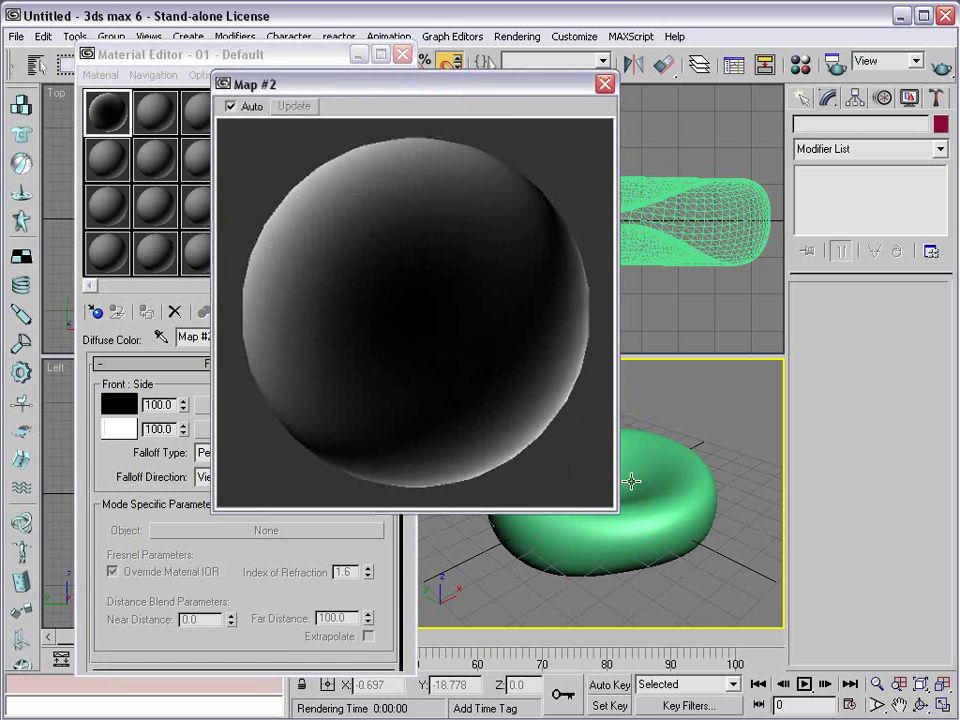
drag(616, 509, 450, 345)
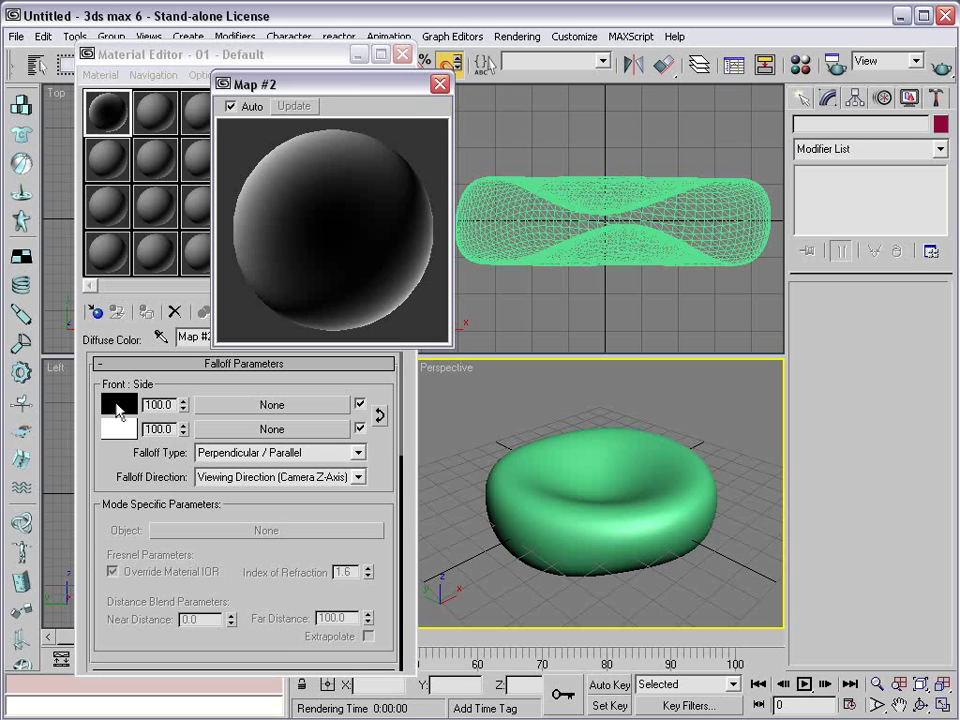
Step: Set the falloff's Front colour to dark red and Side colour to salmon
click(115, 408)
drag(490, 172, 519, 143)
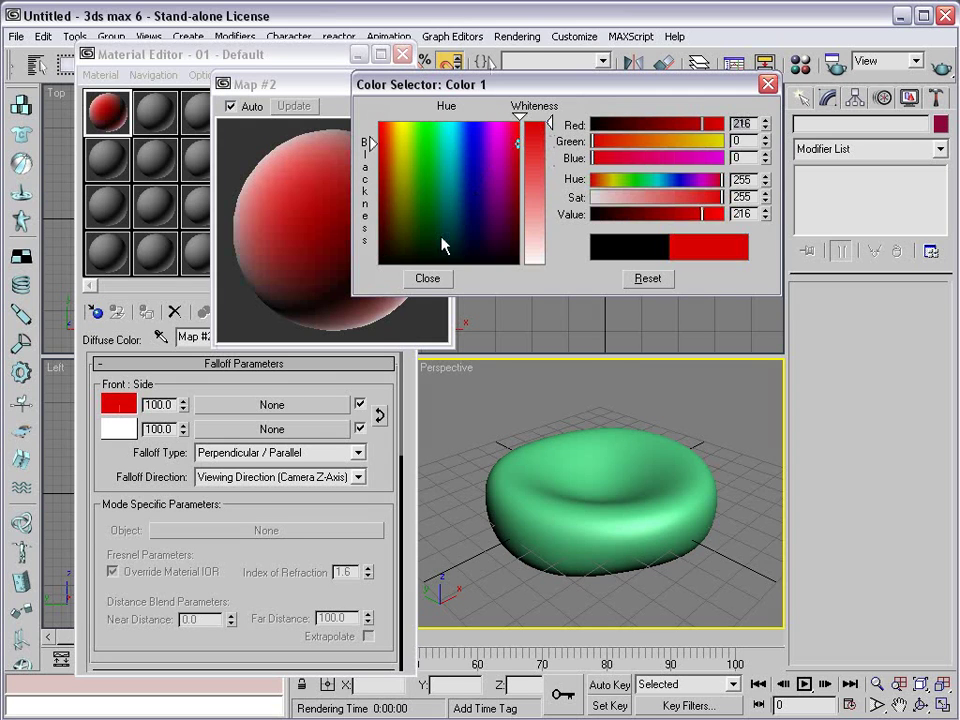
click(640, 216)
click(425, 278)
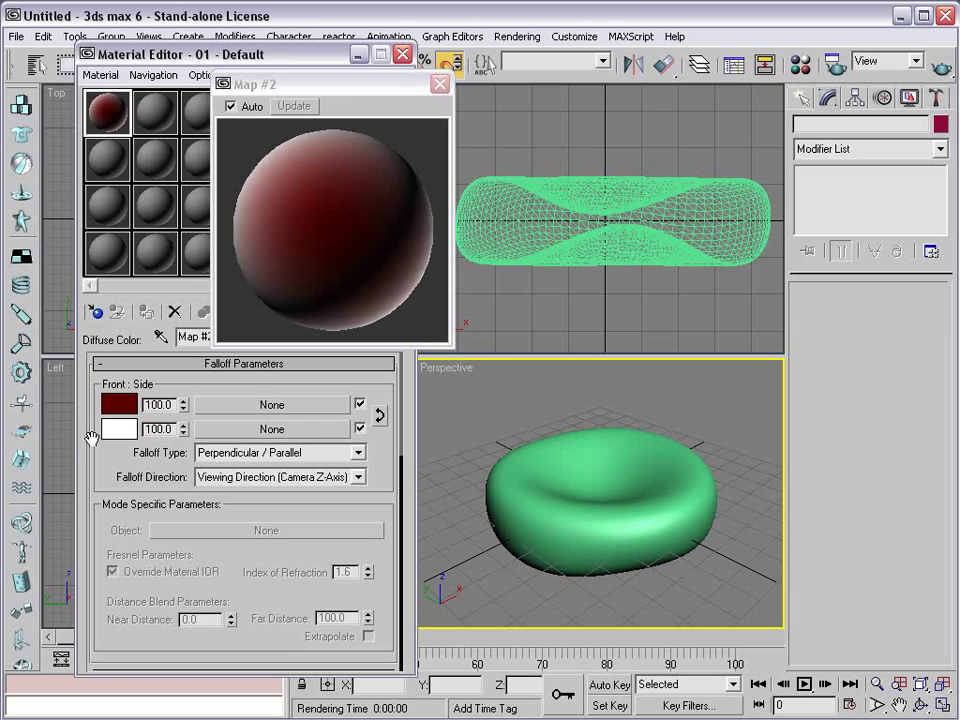
click(118, 430)
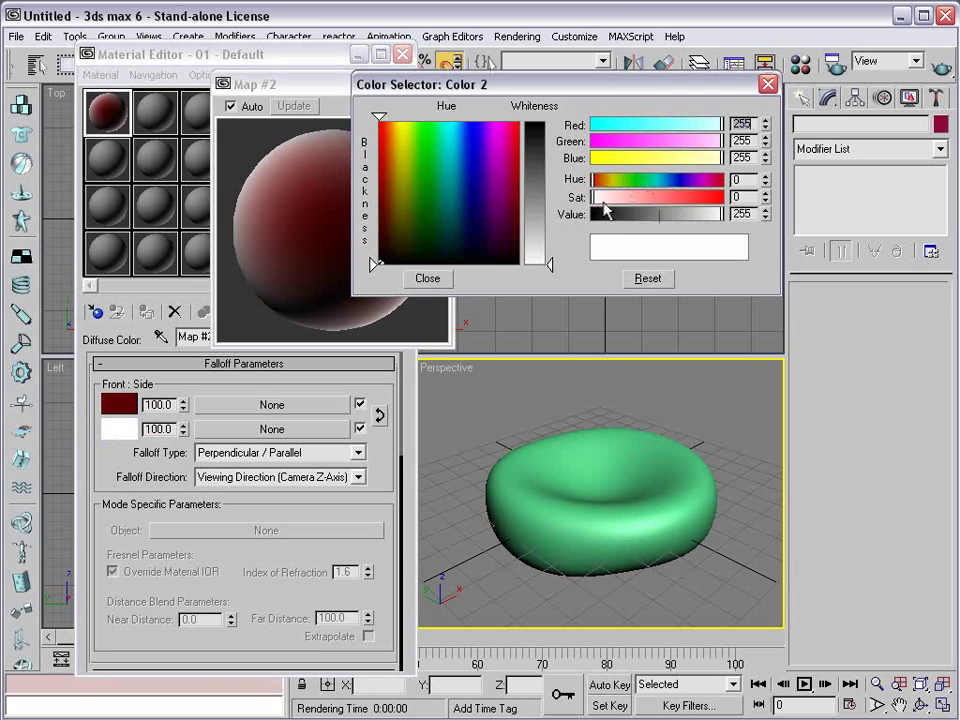
drag(606, 199, 634, 199)
drag(679, 157, 669, 157)
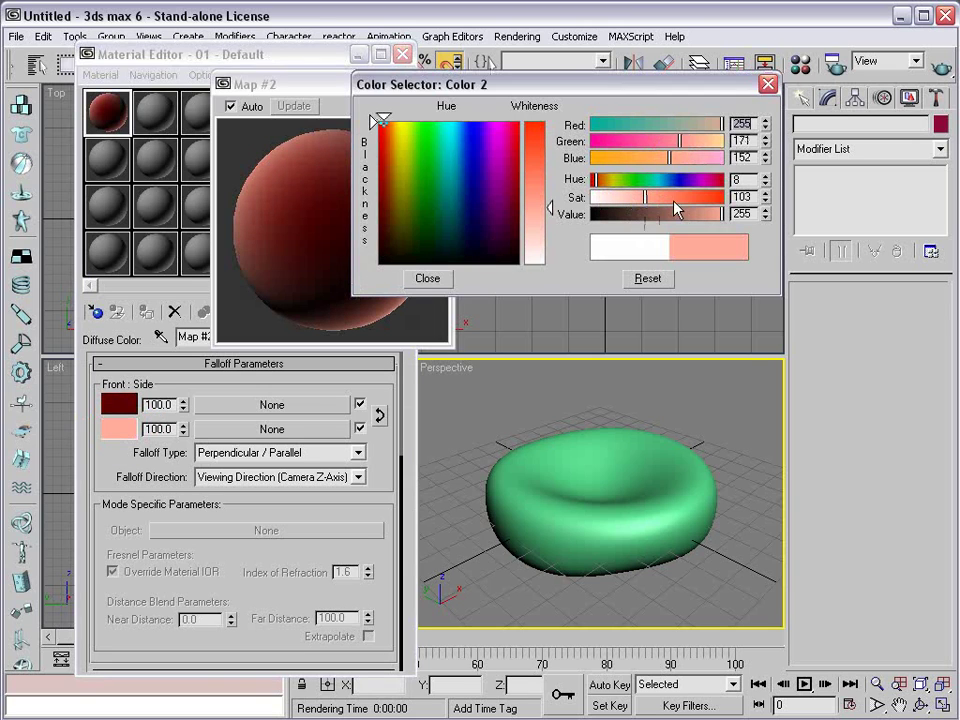
drag(675, 205, 660, 204)
click(427, 278)
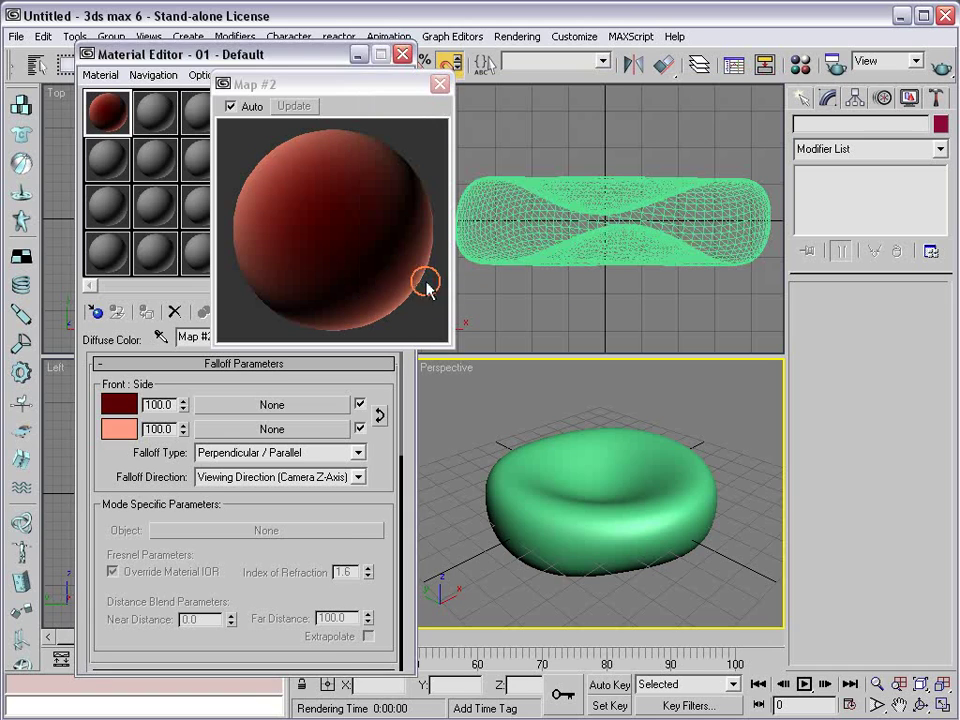
Step: Apply the material to Sphere01 and check it in a test render
drag(328, 227, 574, 482)
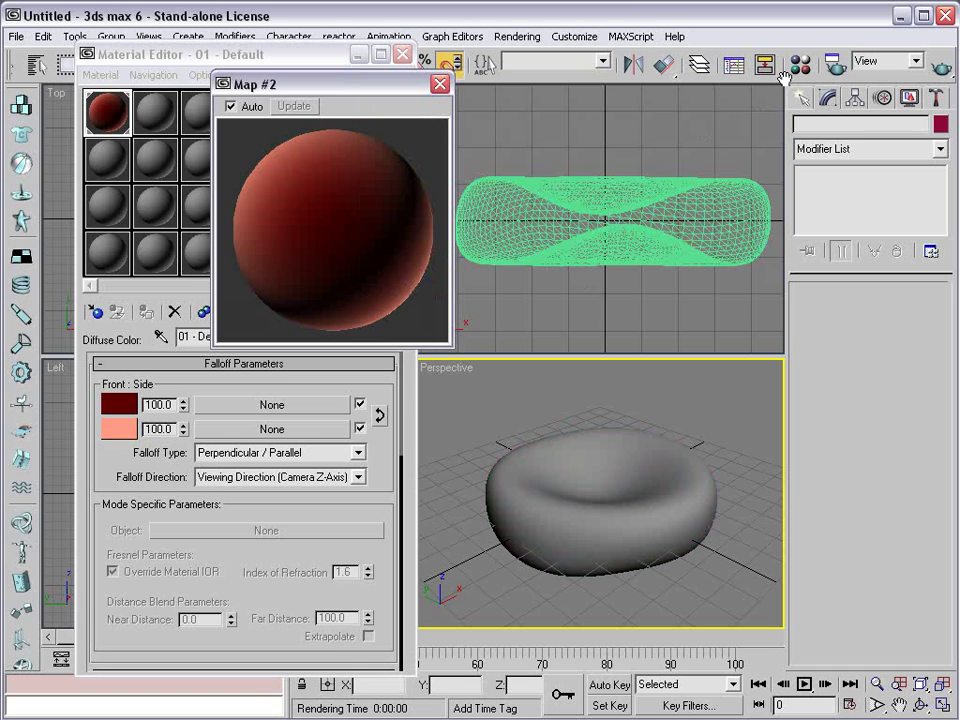
click(940, 66)
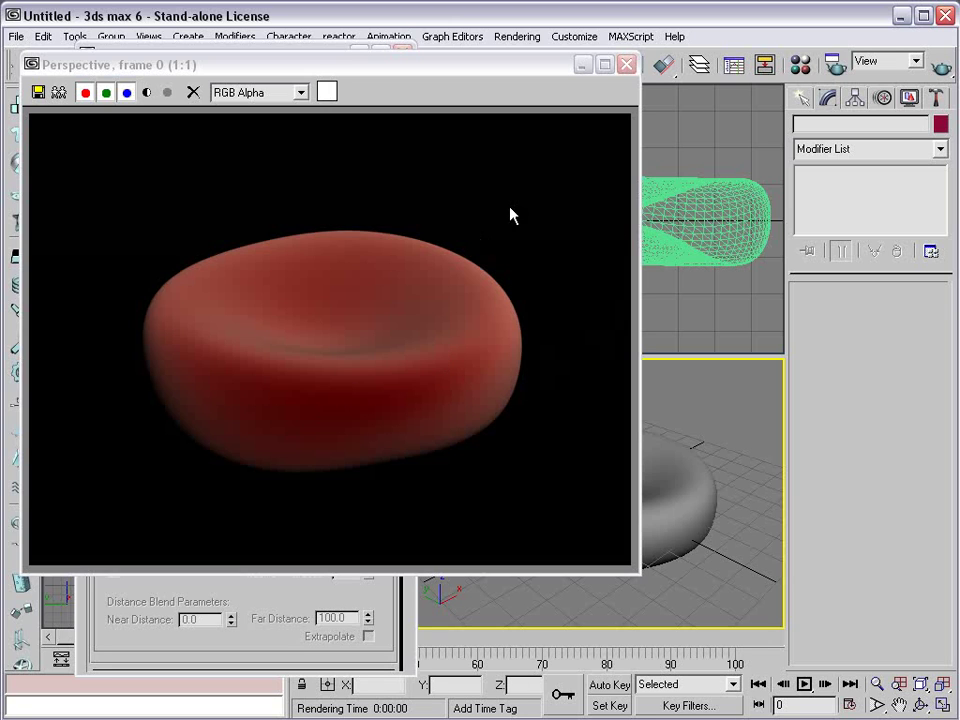
click(626, 65)
click(802, 99)
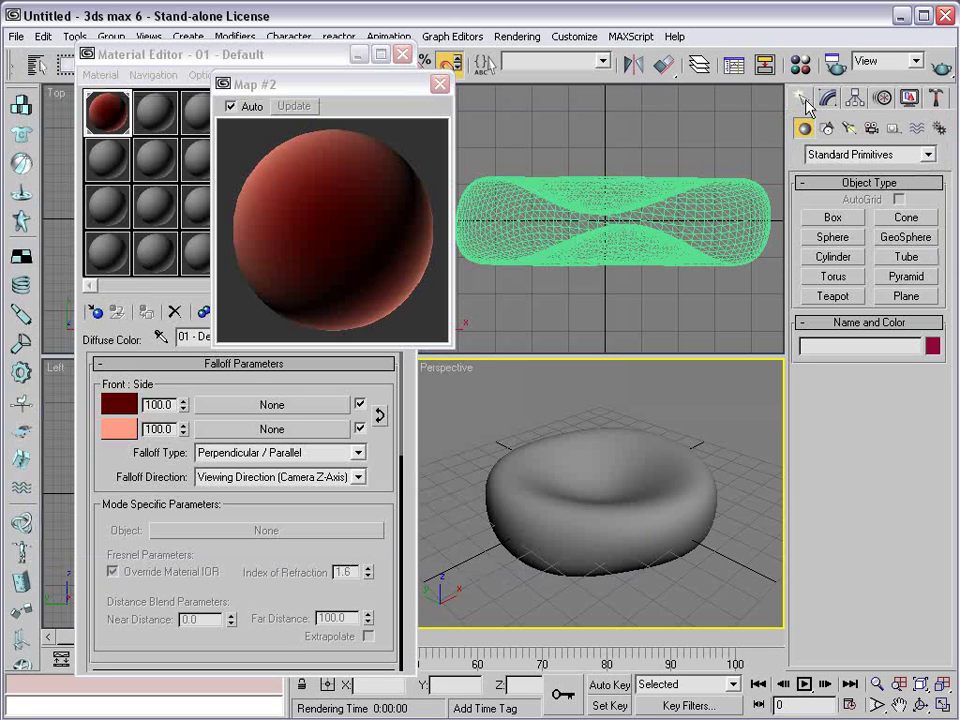
Step: Place an omni light up and to the right of the cell in the Top view
click(850, 130)
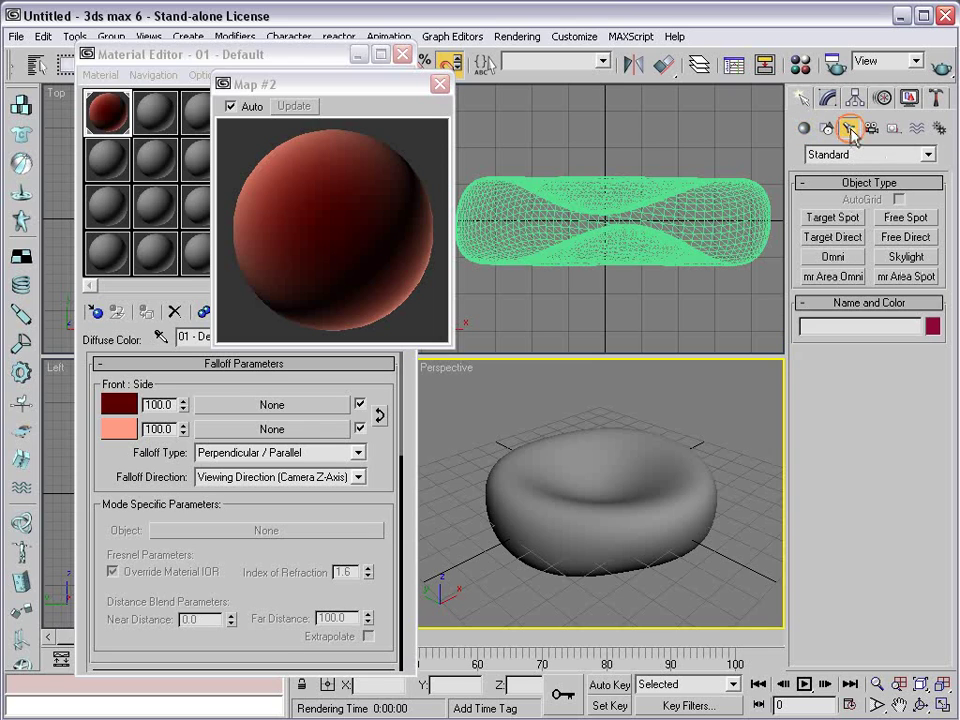
click(833, 254)
scroll(612, 208, down, 5)
click(833, 257)
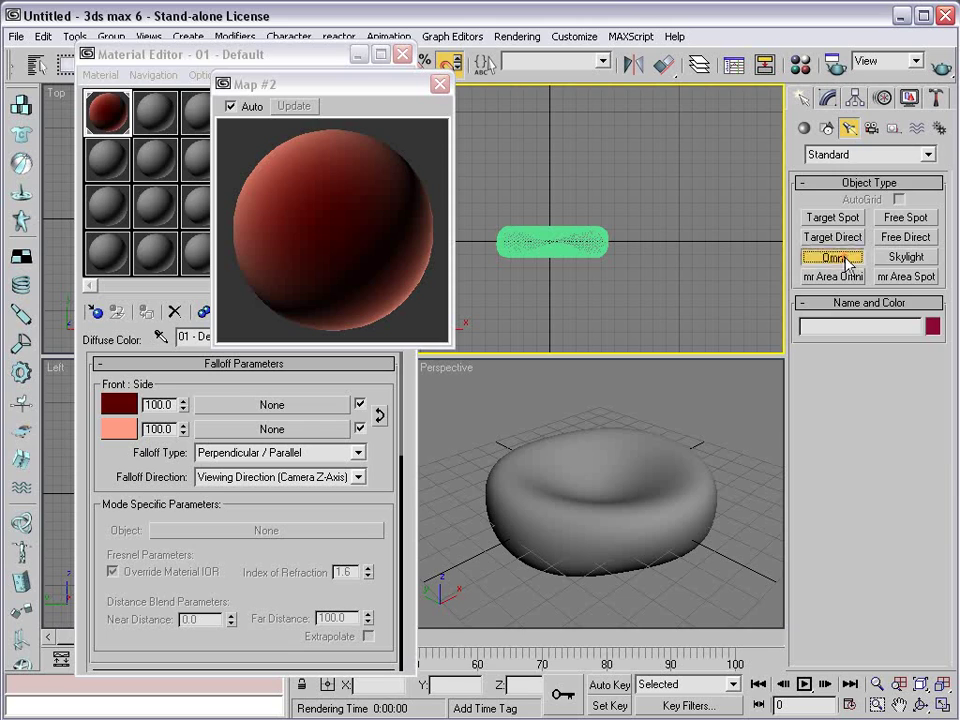
click(652, 155)
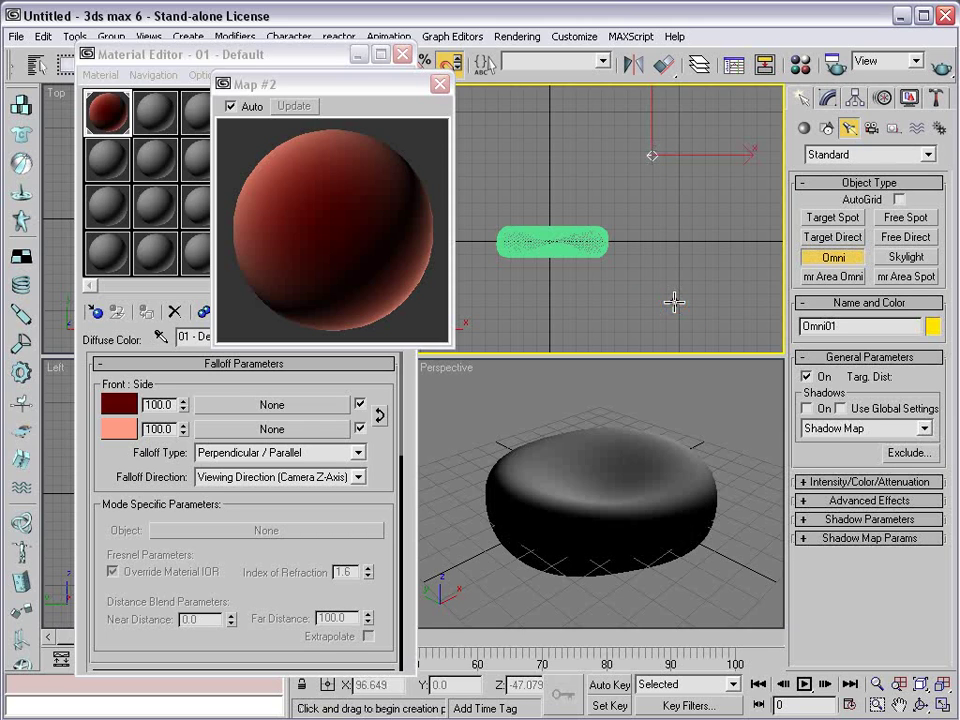
right_click(654, 237)
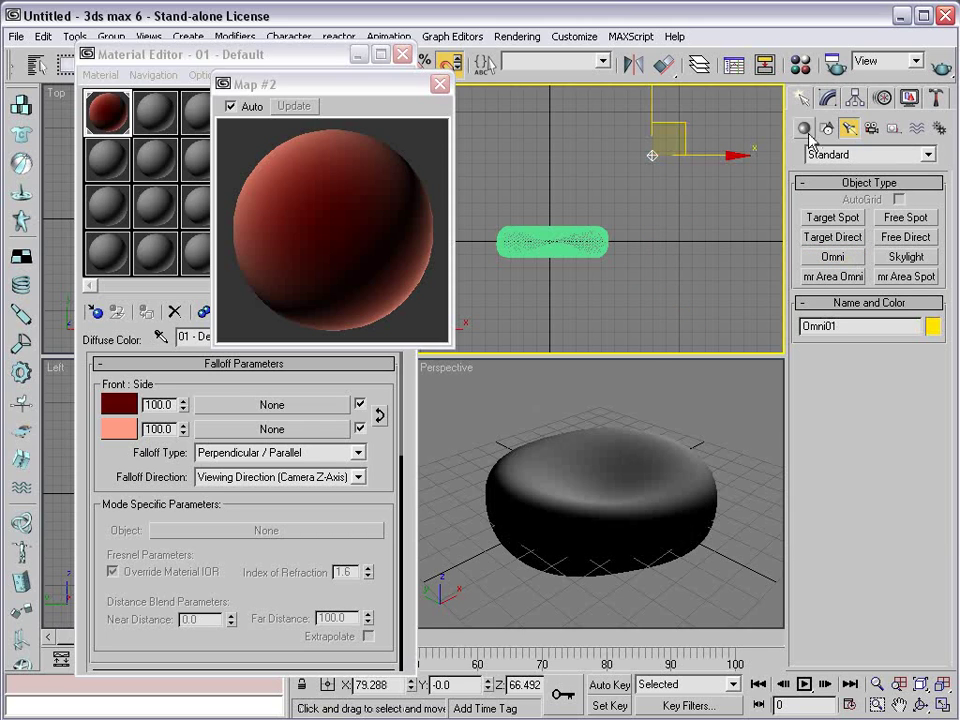
Step: Turn off Omni01's Diffuse and Specular and enable Ambient Only
click(828, 100)
click(828, 97)
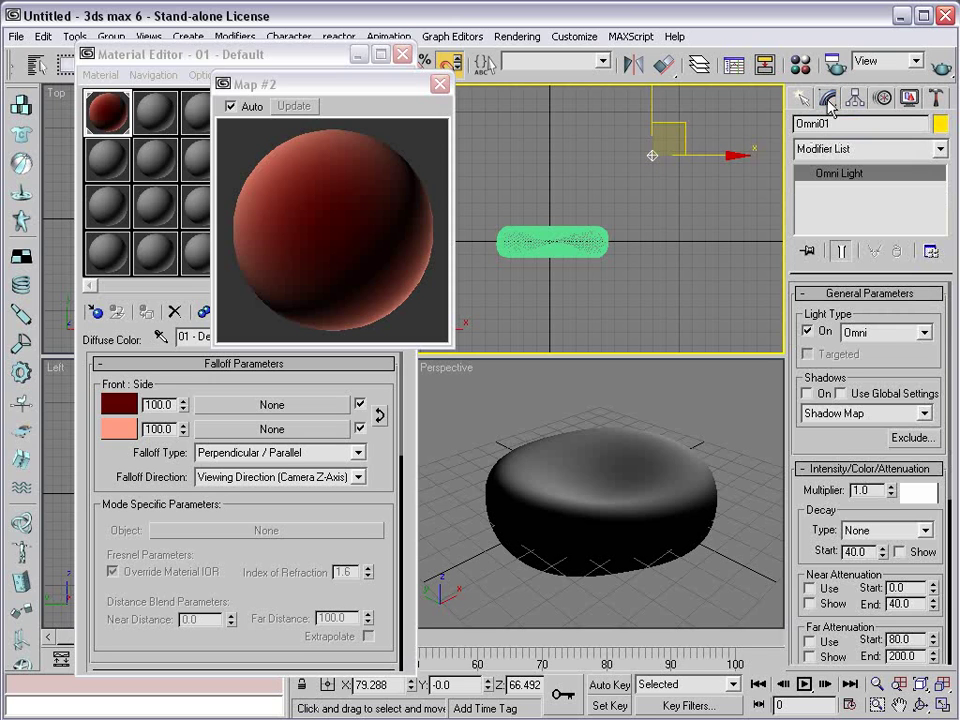
drag(818, 475, 842, 220)
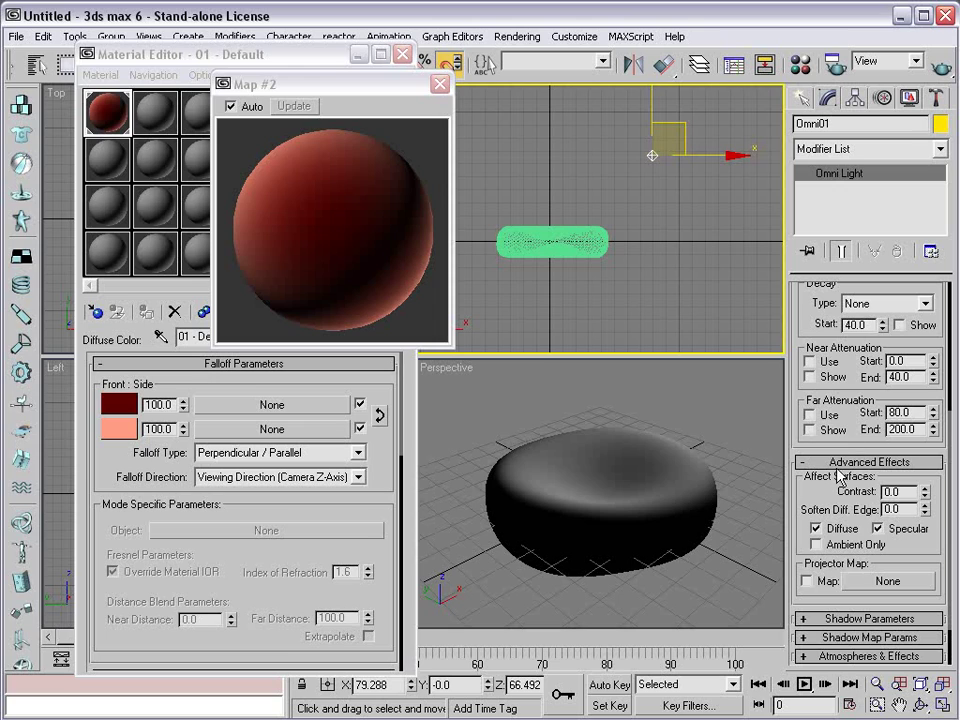
click(845, 530)
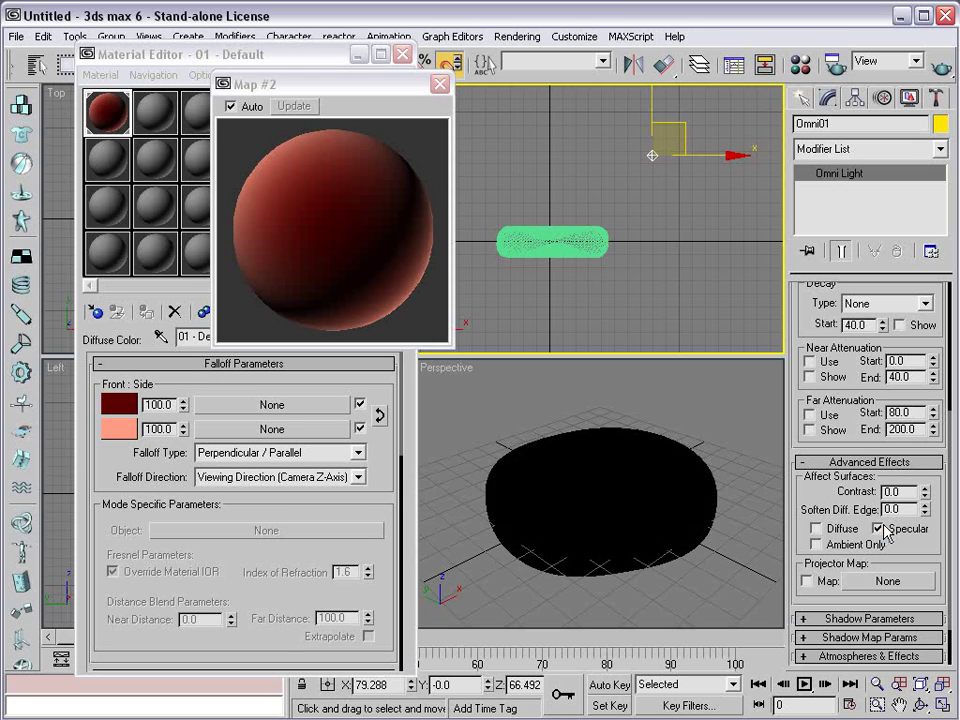
click(876, 528)
click(816, 544)
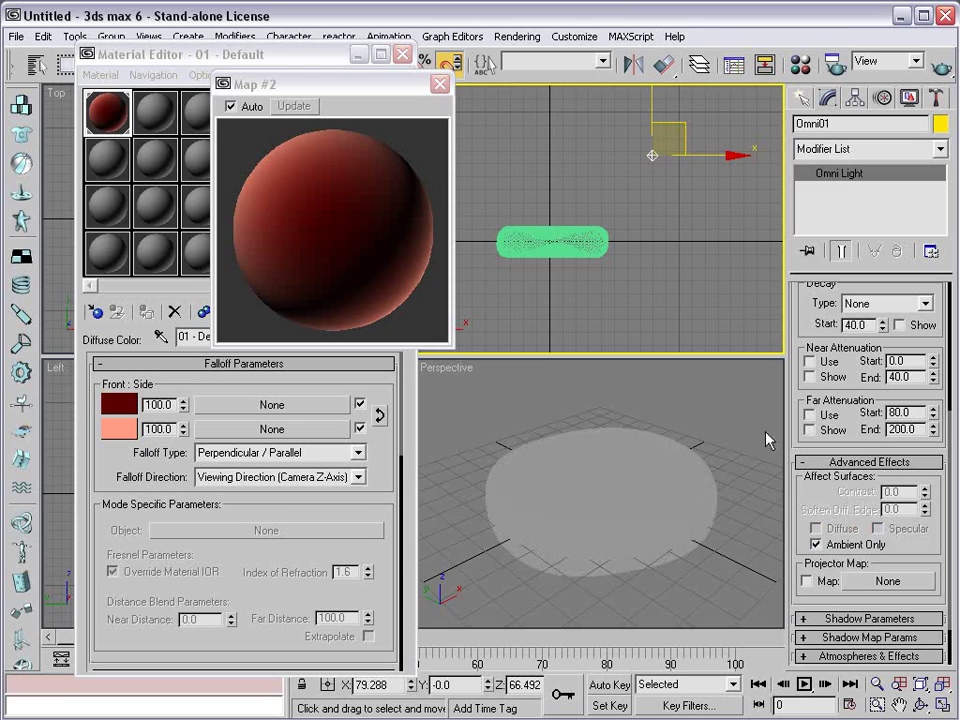
right_click(757, 402)
Step: Test-render the Perspective view of the red cell, then move the map preview aside
key(shift+q)
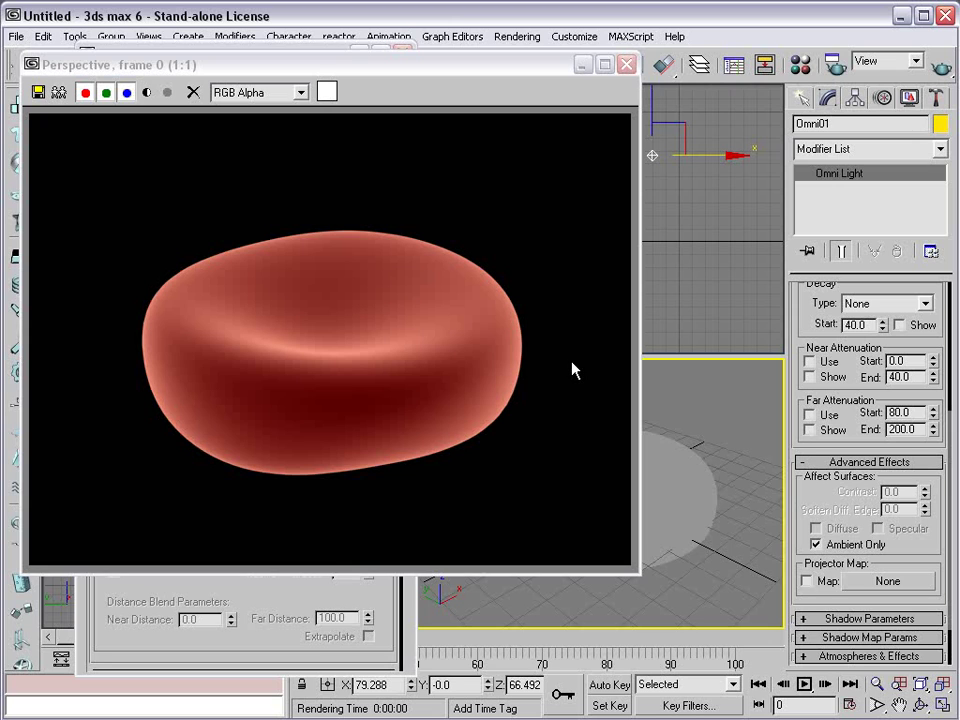
click(681, 454)
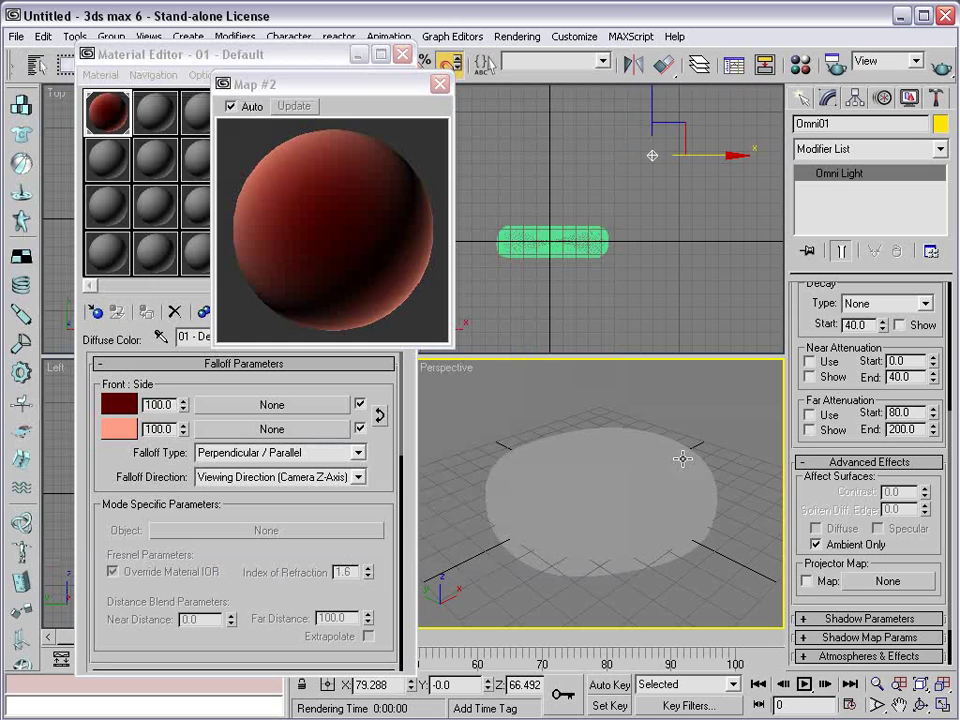
mouse_move(287, 93)
mouse_down()
mouse_move(462, 76)
mouse_move(444, 62)
mouse_up()
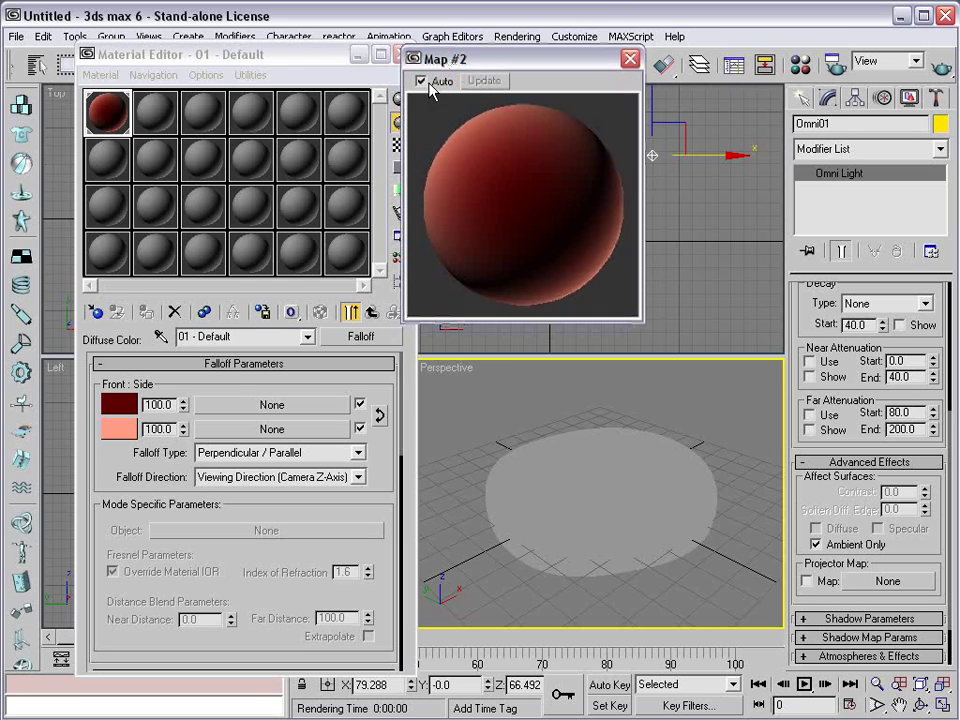
Step: Enable the Bump map channel and assign a Noise map to it
click(371, 312)
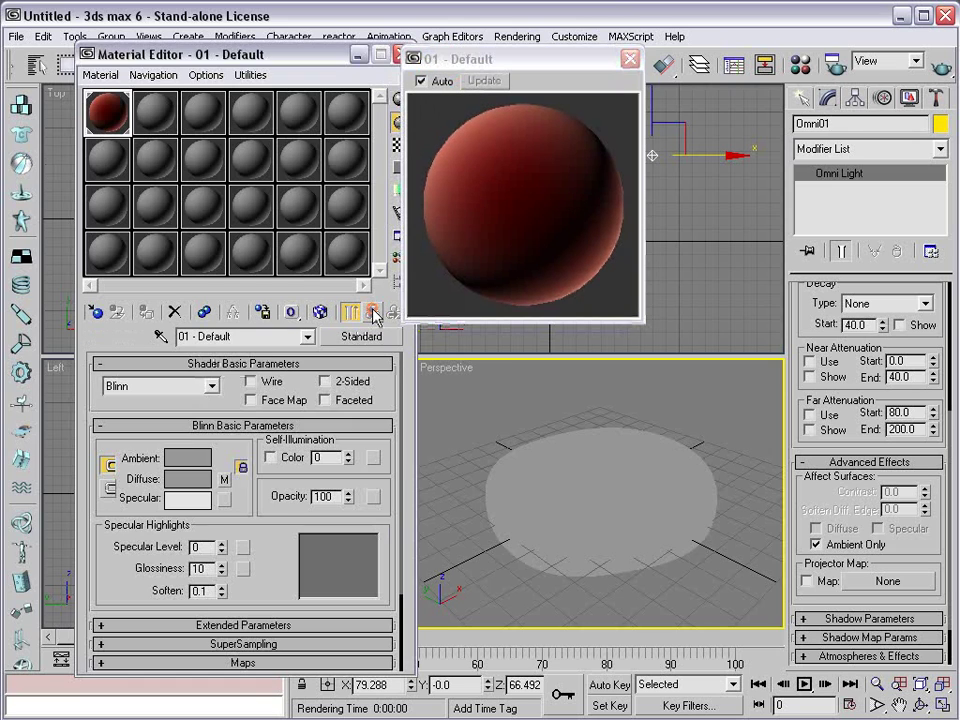
drag(259, 521, 257, 421)
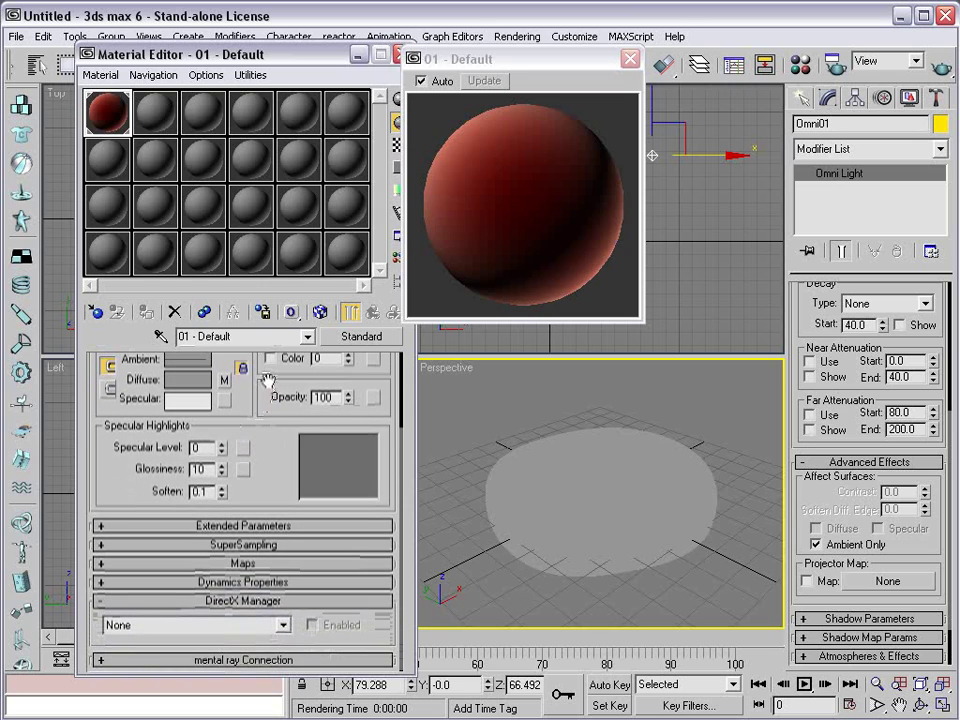
click(243, 564)
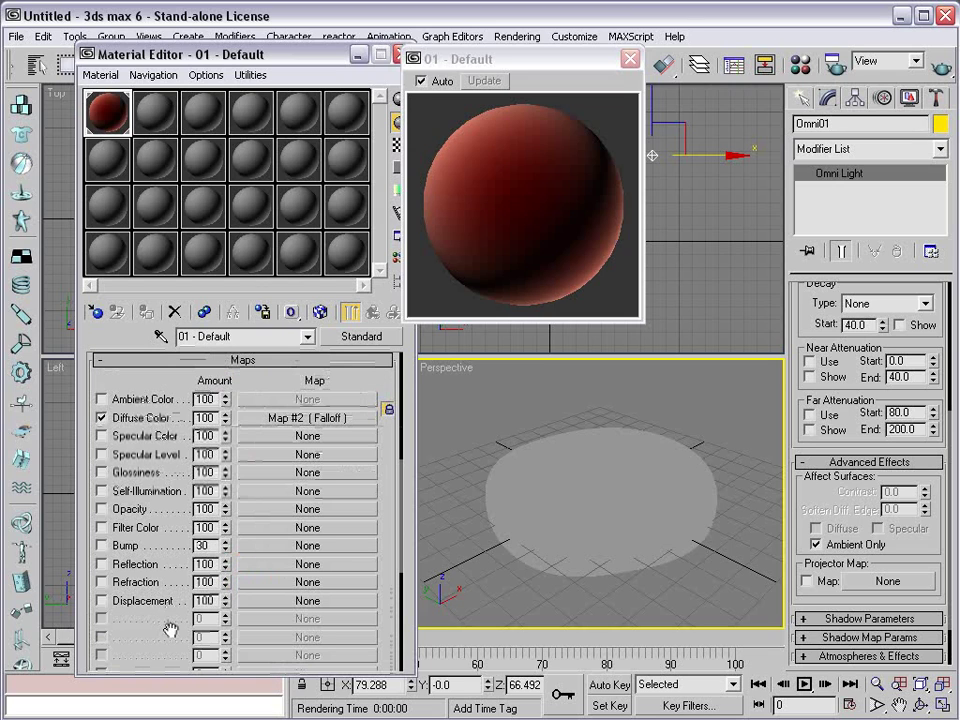
click(101, 545)
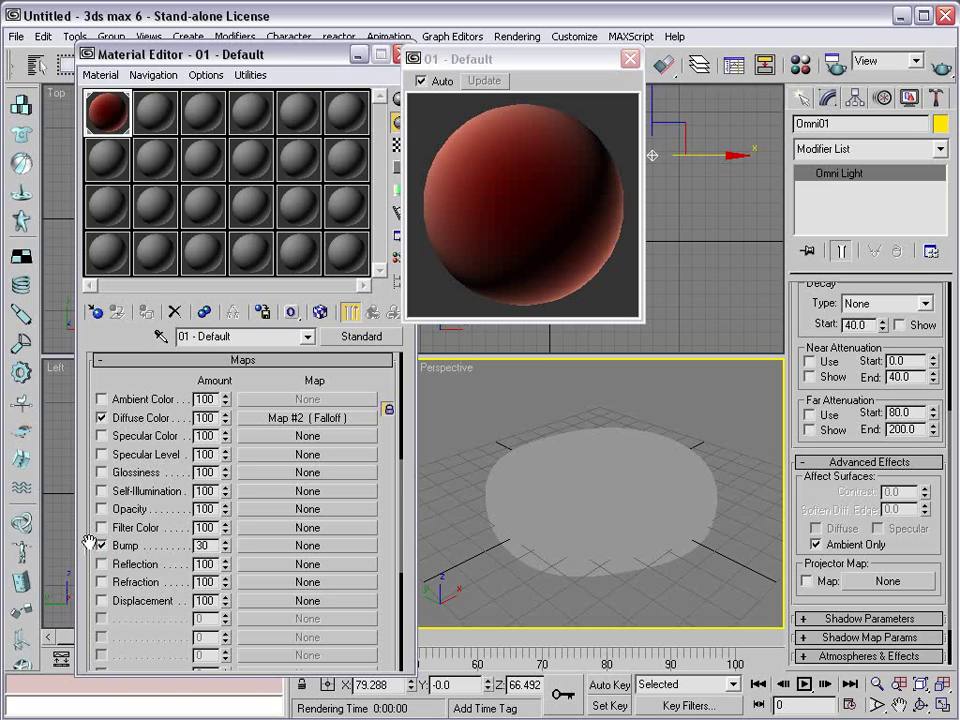
click(272, 548)
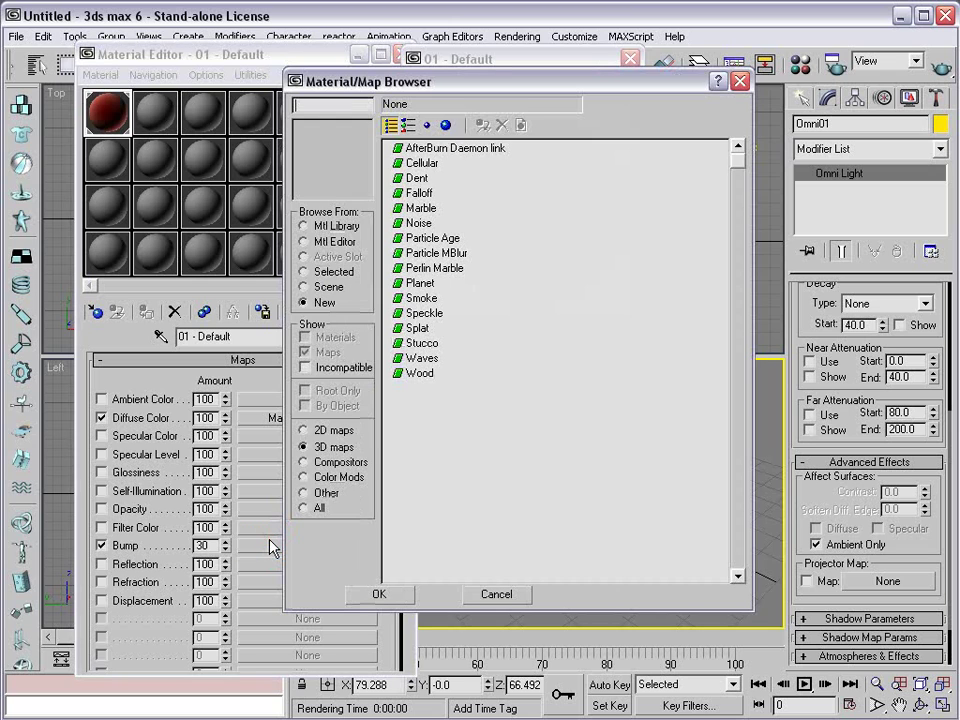
drag(425, 81, 460, 72)
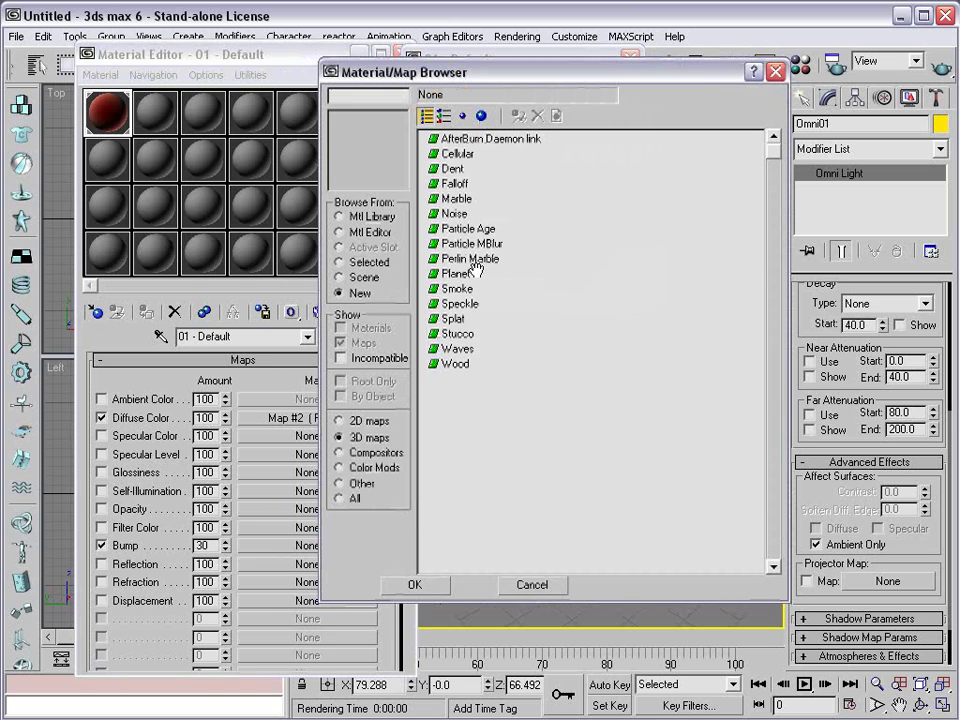
double_click(454, 213)
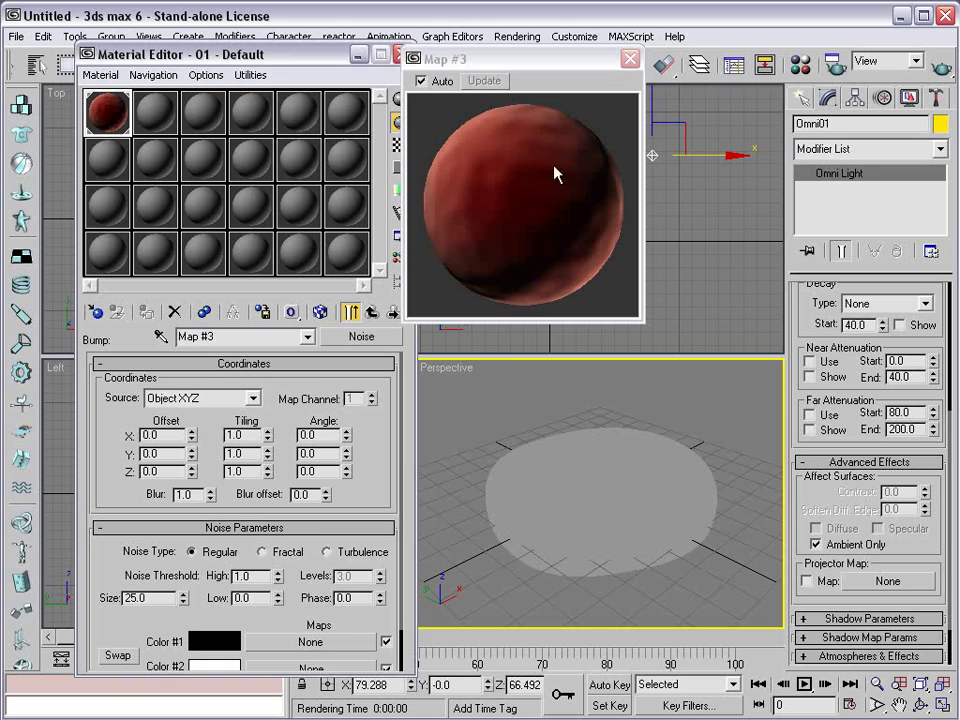
Step: Test-render the bump, reduce the noise size to 1.0, and render again
key(shift+q)
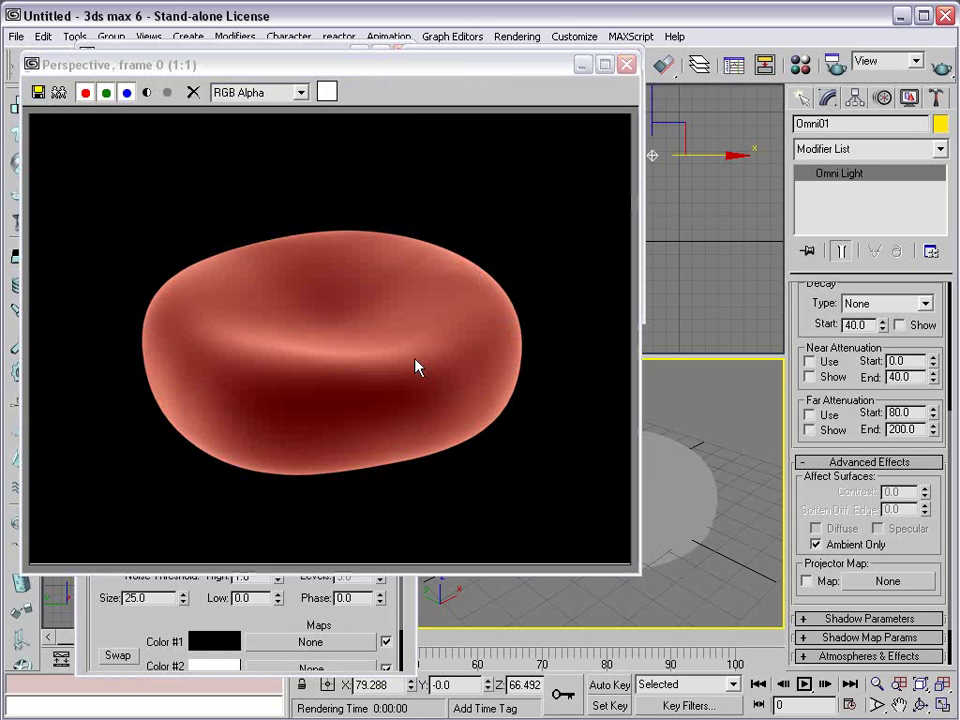
click(627, 64)
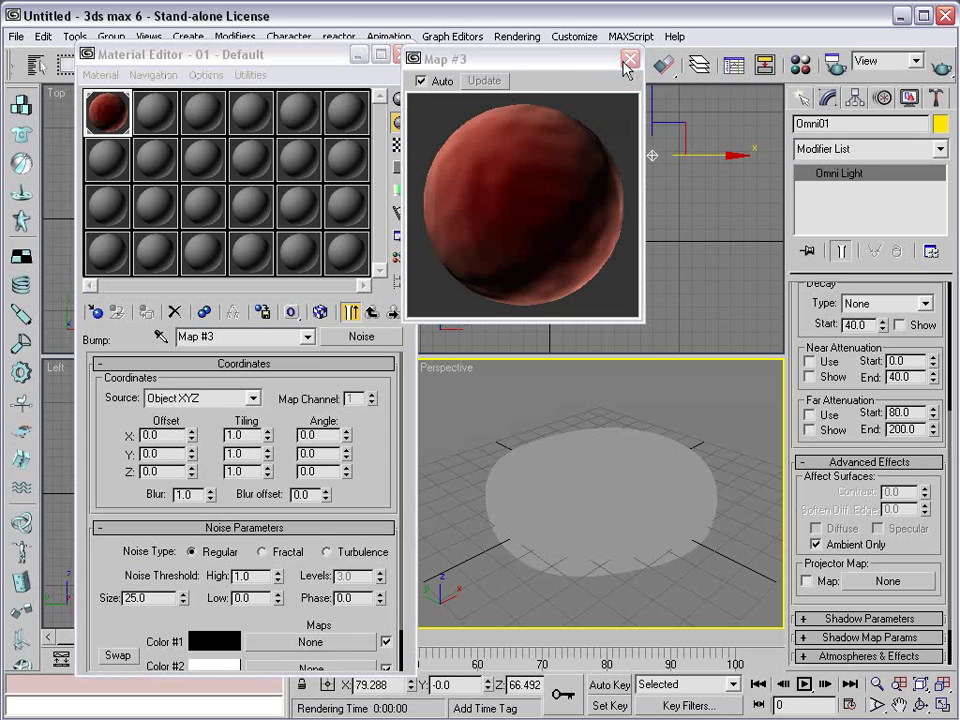
drag(111, 473, 120, 400)
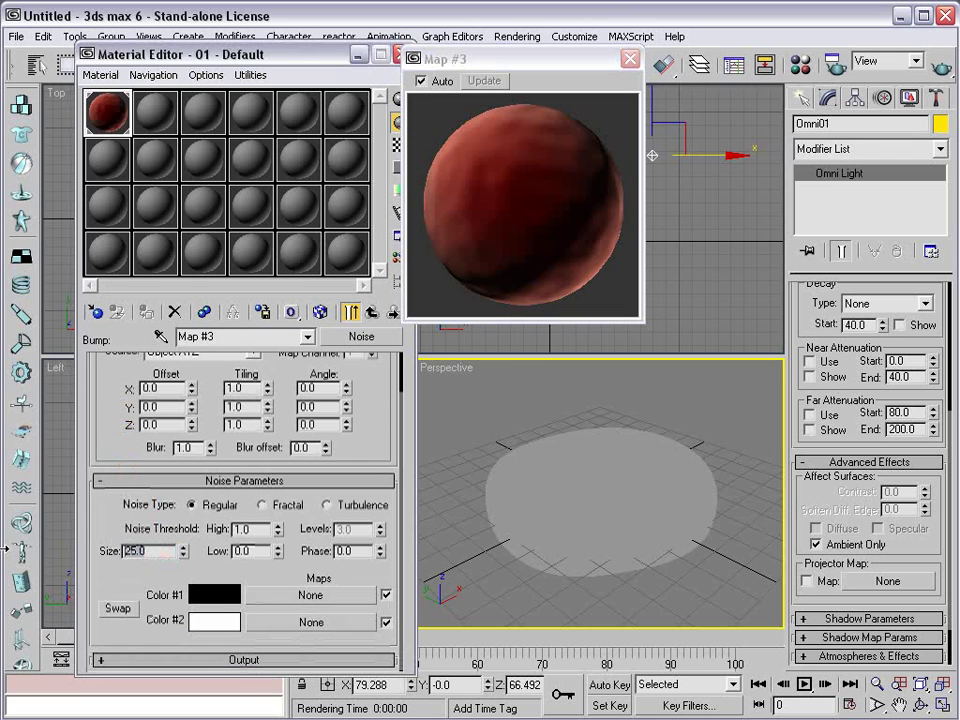
text(1)
key(Return)
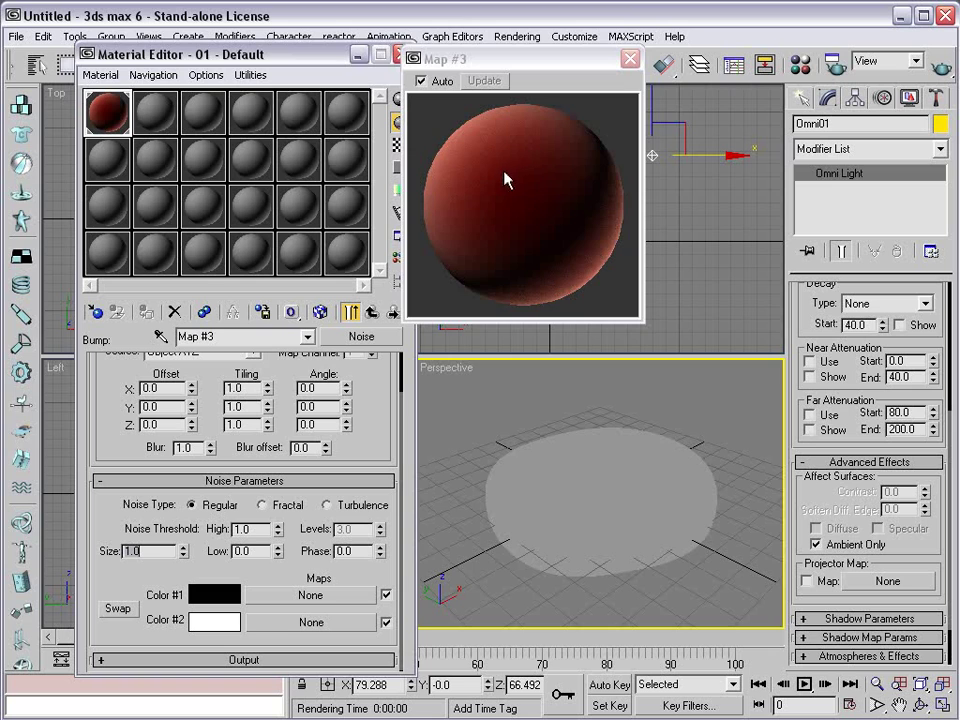
drag(642, 320, 797, 474)
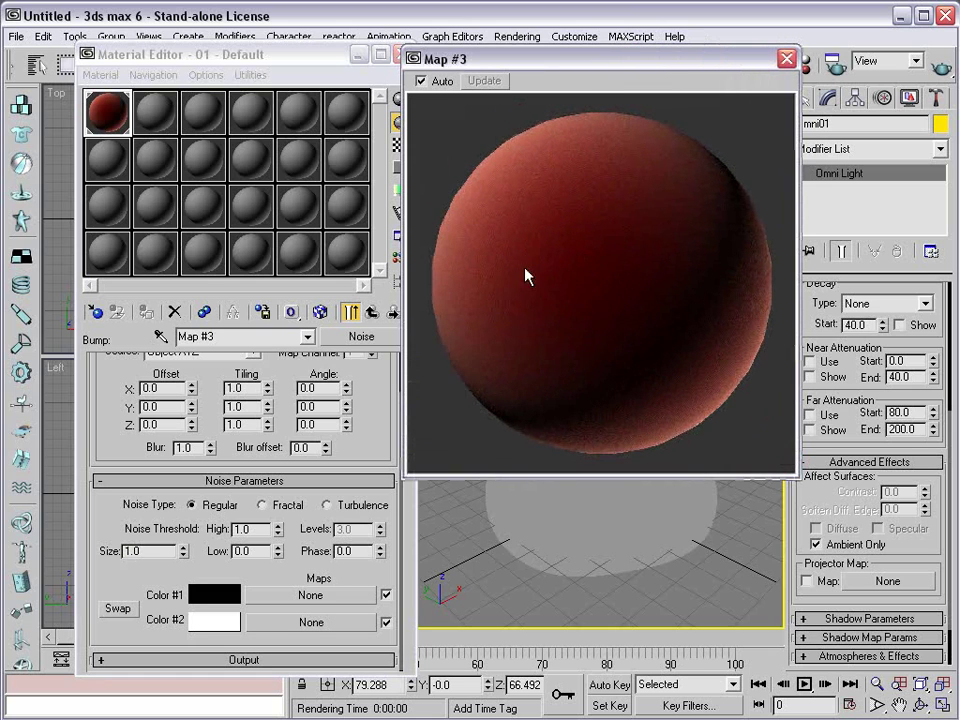
drag(660, 73, 494, 69)
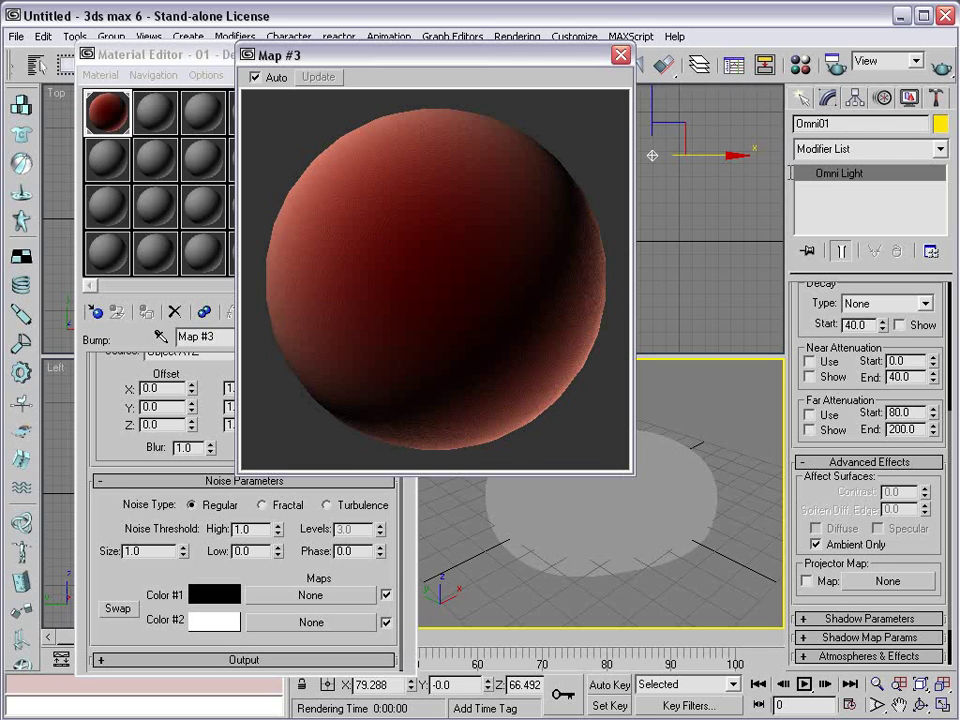
key(shift+q)
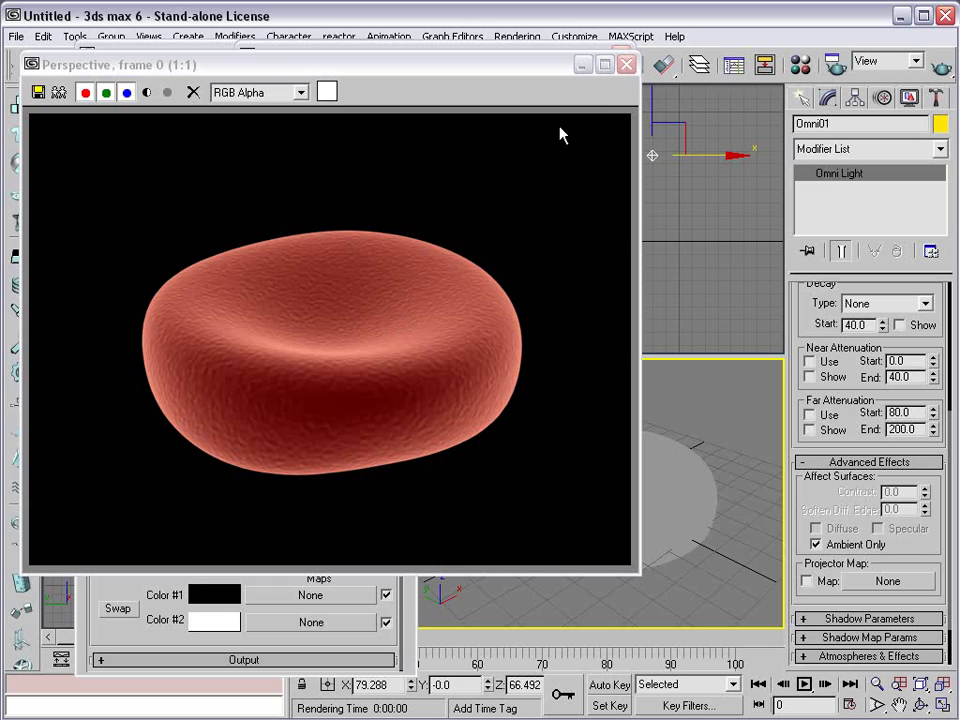
click(627, 64)
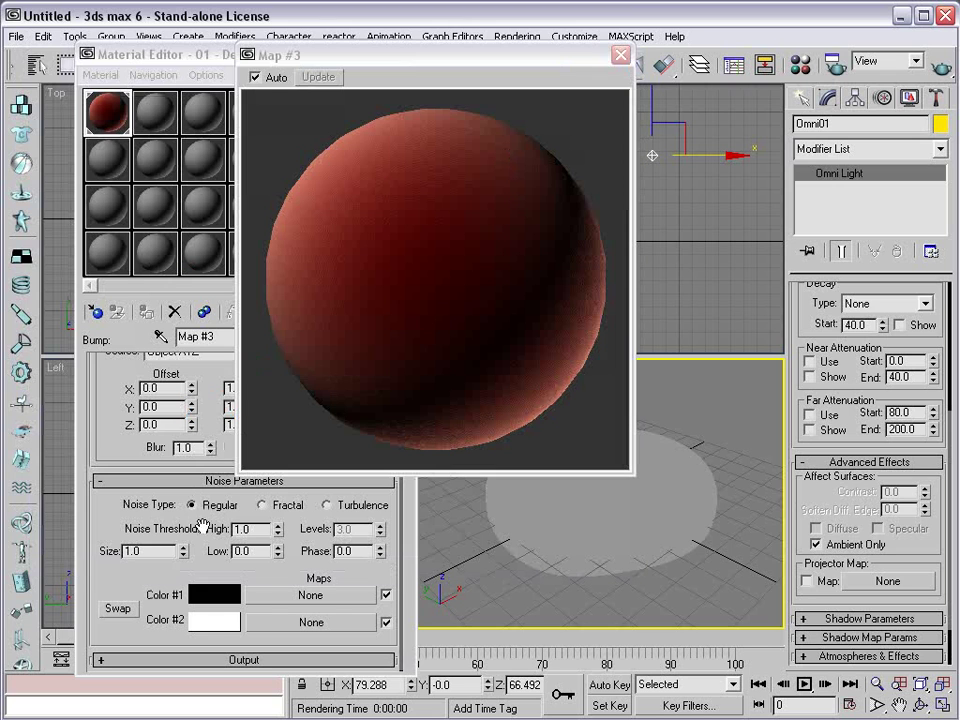
Step: Change the noise size to 0.5 and re-render to check the finer grain
double_click(120, 551)
key(BackSpace)
text(0.5)
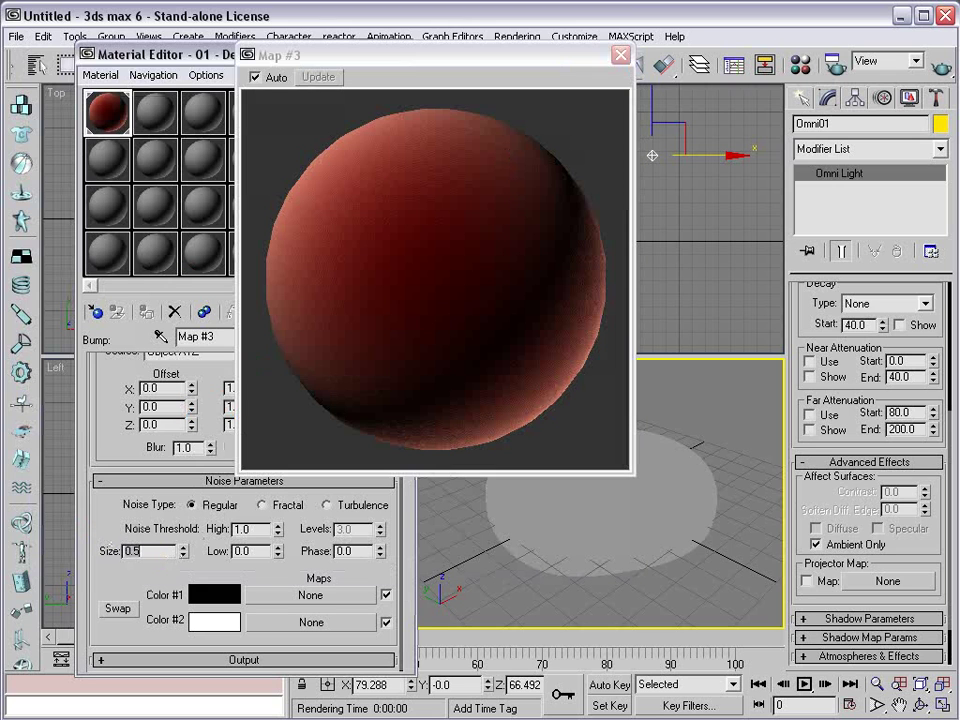
key(shift+q)
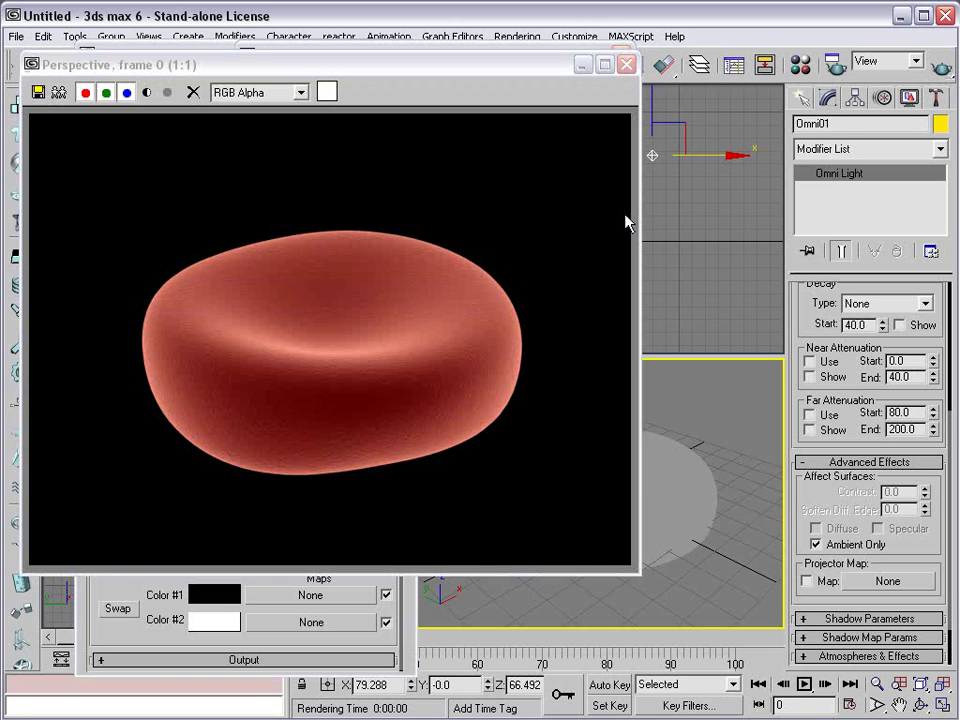
click(626, 66)
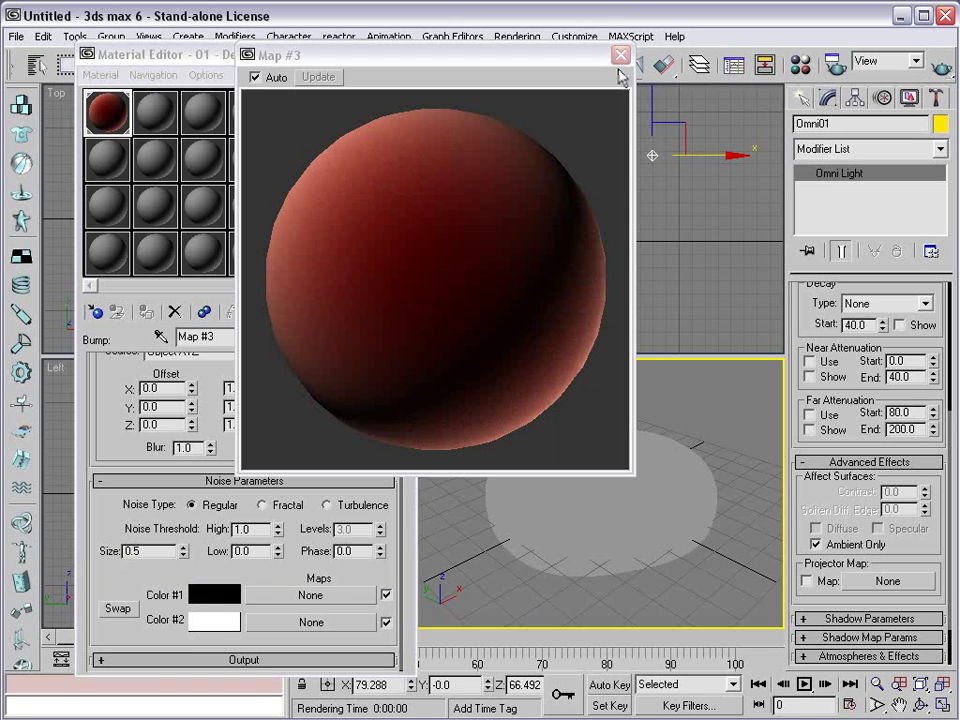
Step: Enable the Displacement channel with a Fractal Noise map
click(623, 58)
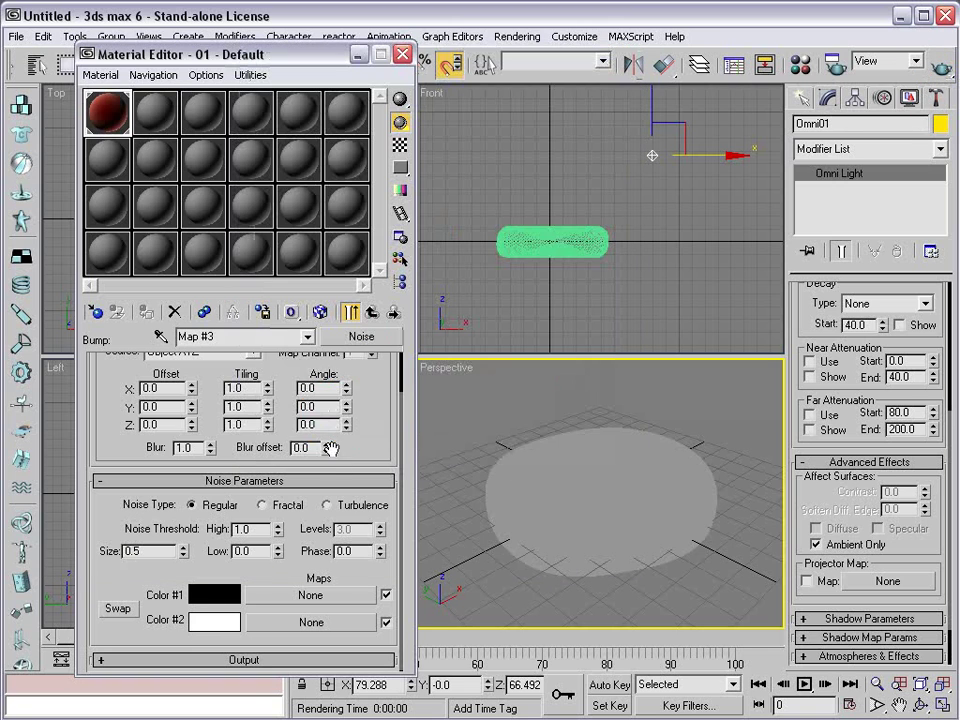
click(372, 312)
drag(153, 630, 122, 605)
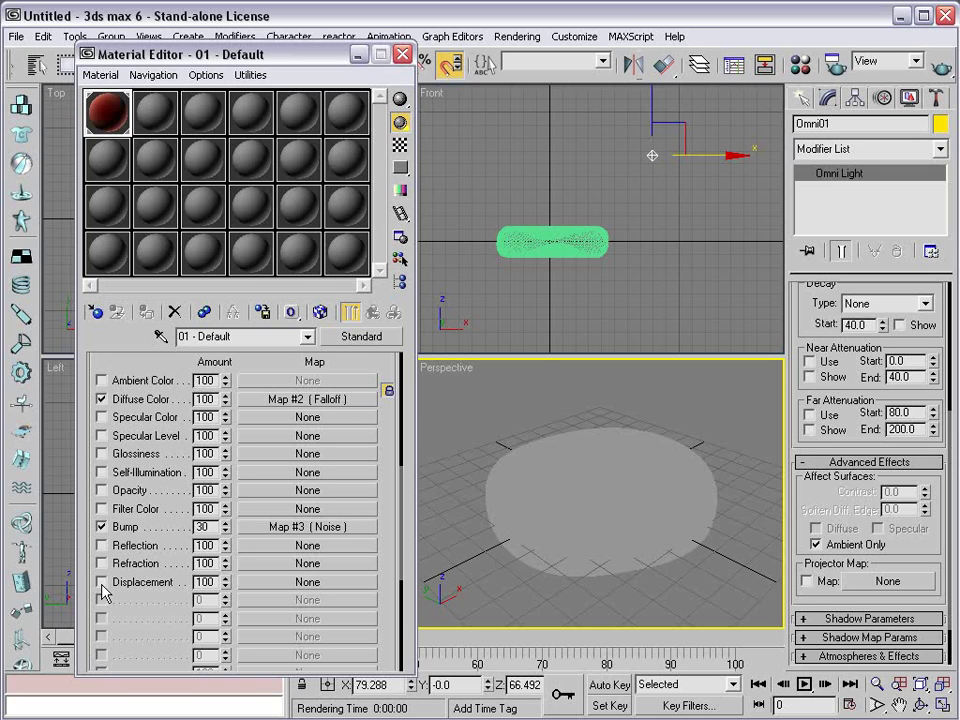
click(101, 582)
click(298, 581)
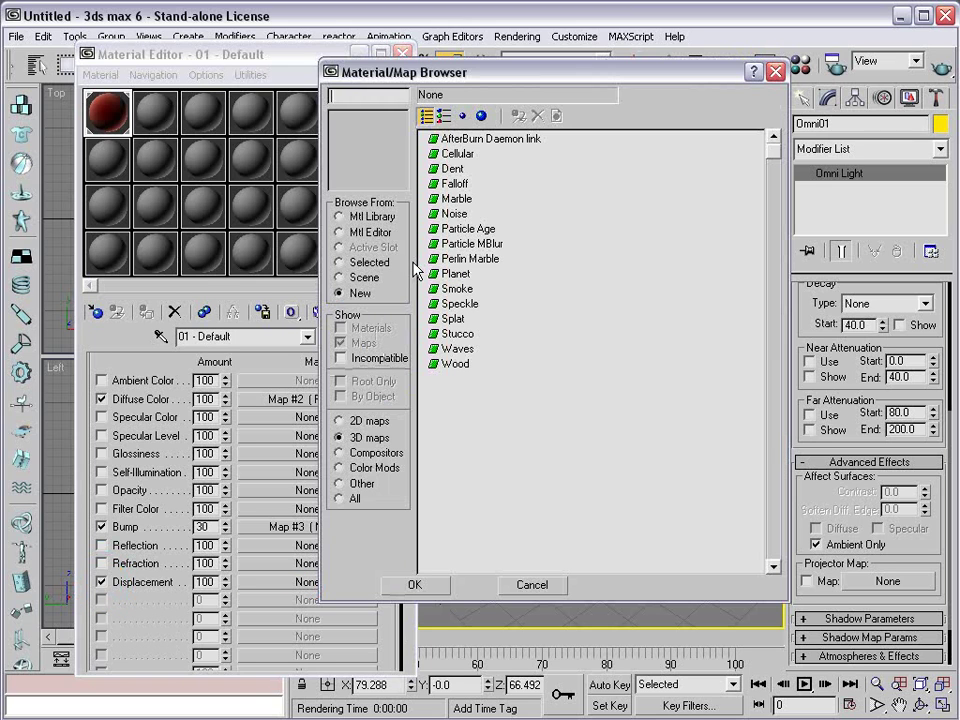
double_click(454, 214)
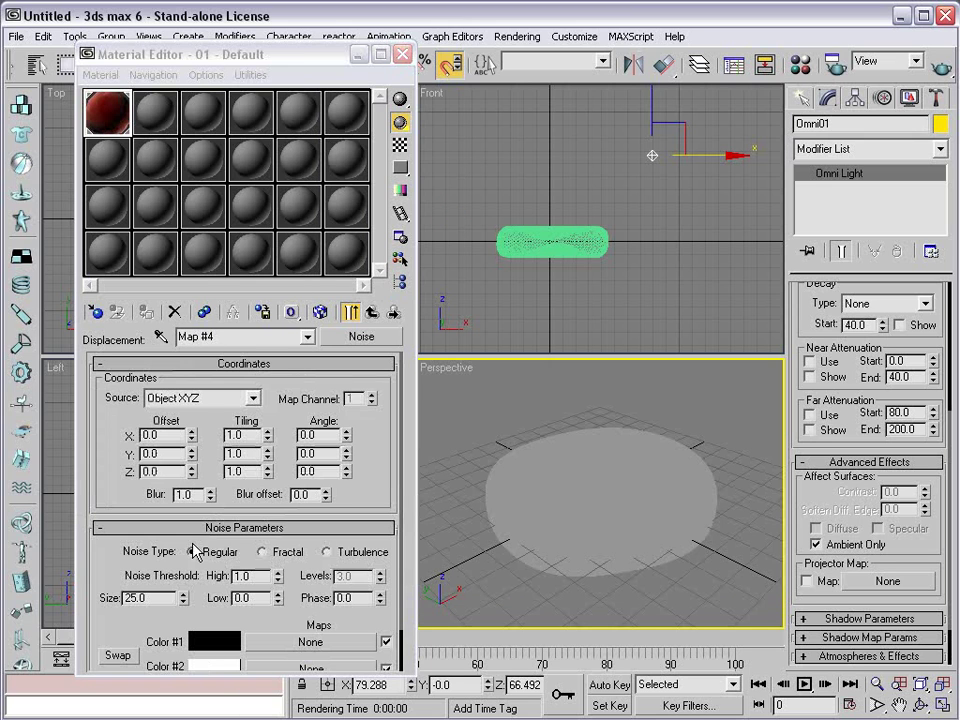
drag(139, 542, 215, 487)
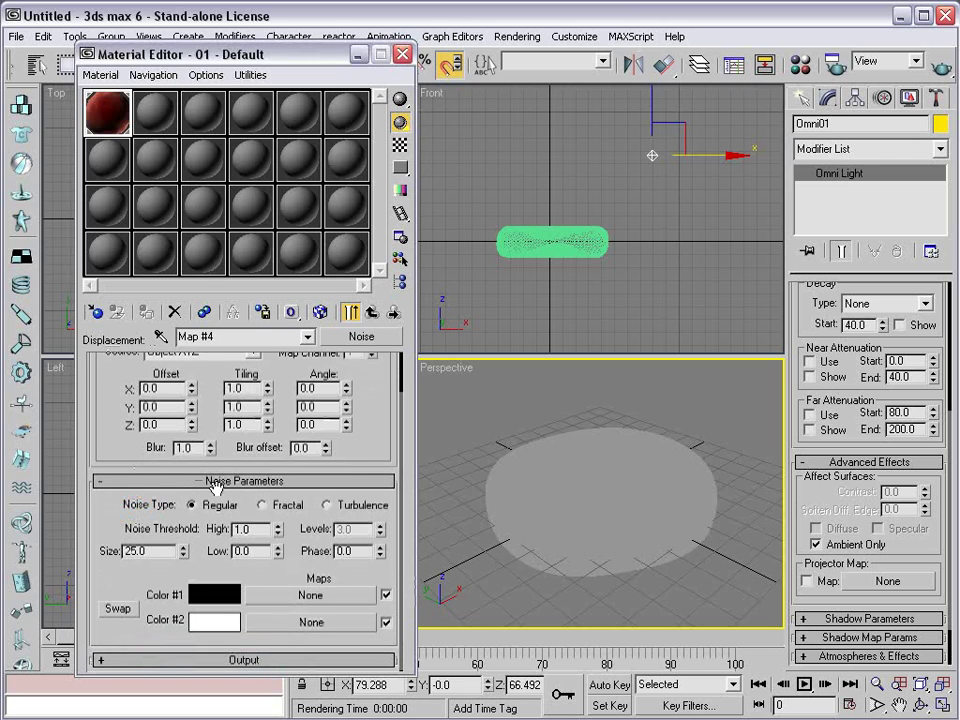
click(262, 505)
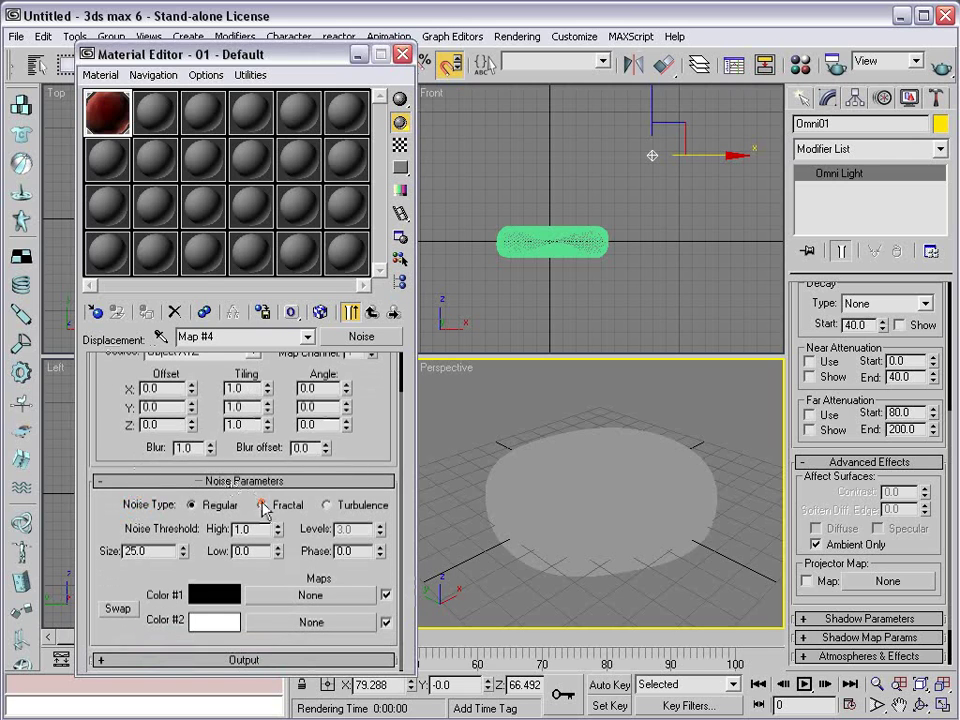
Step: Open an enlarged material preview and set the noise size to 5.0
double_click(117, 116)
drag(634, 474, 485, 325)
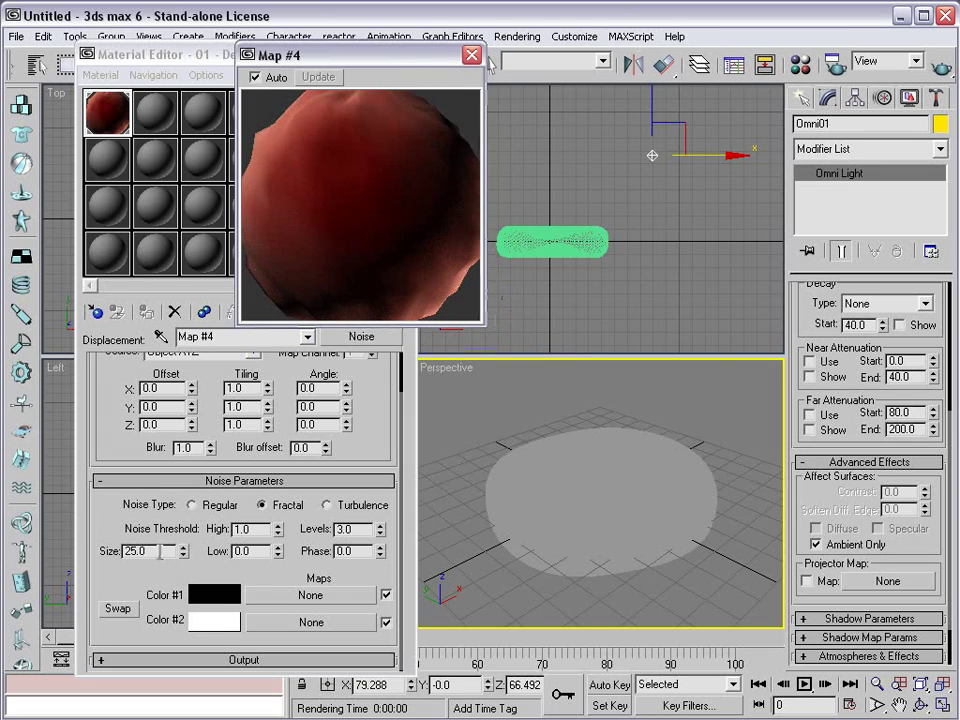
double_click(160, 551)
text(5)
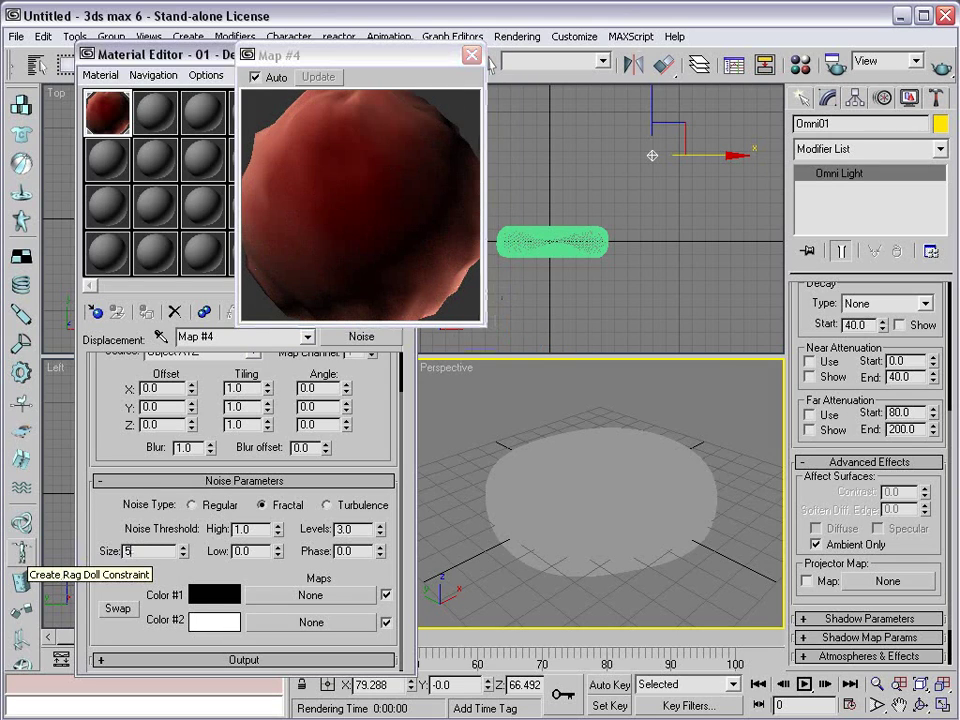
key(Return)
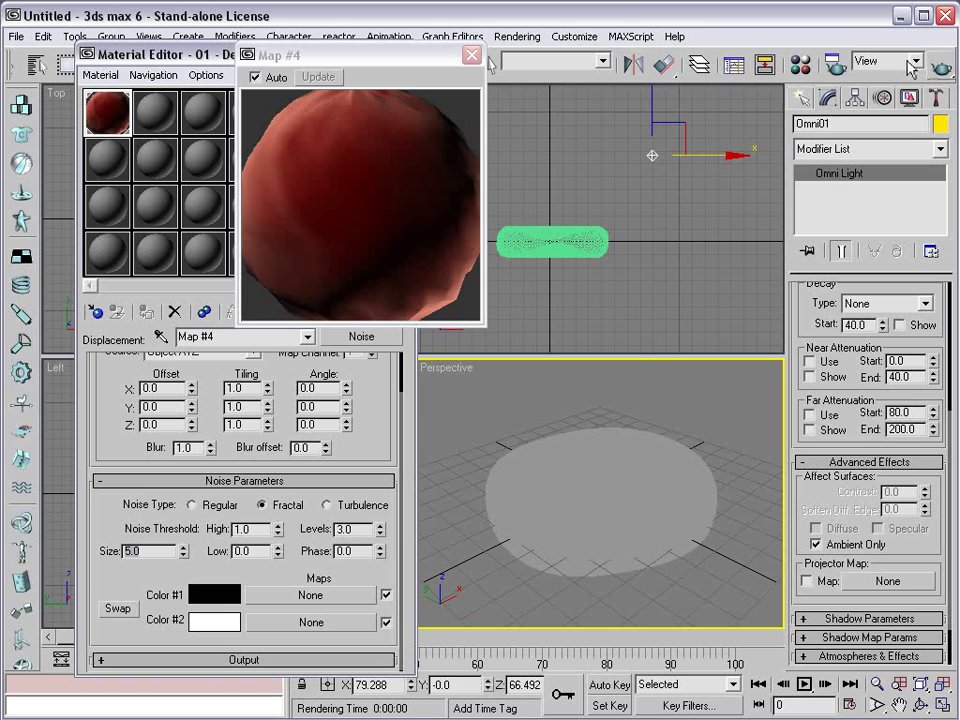
Step: Turn on the material's displacement map with an amount of 30
click(940, 68)
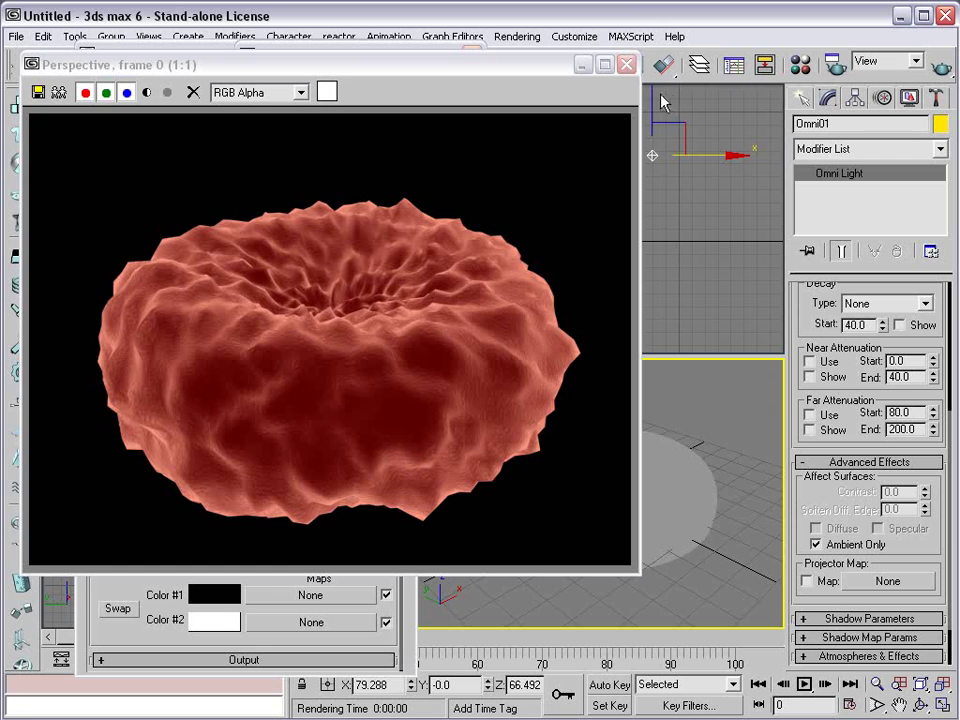
click(627, 65)
drag(354, 56, 748, 70)
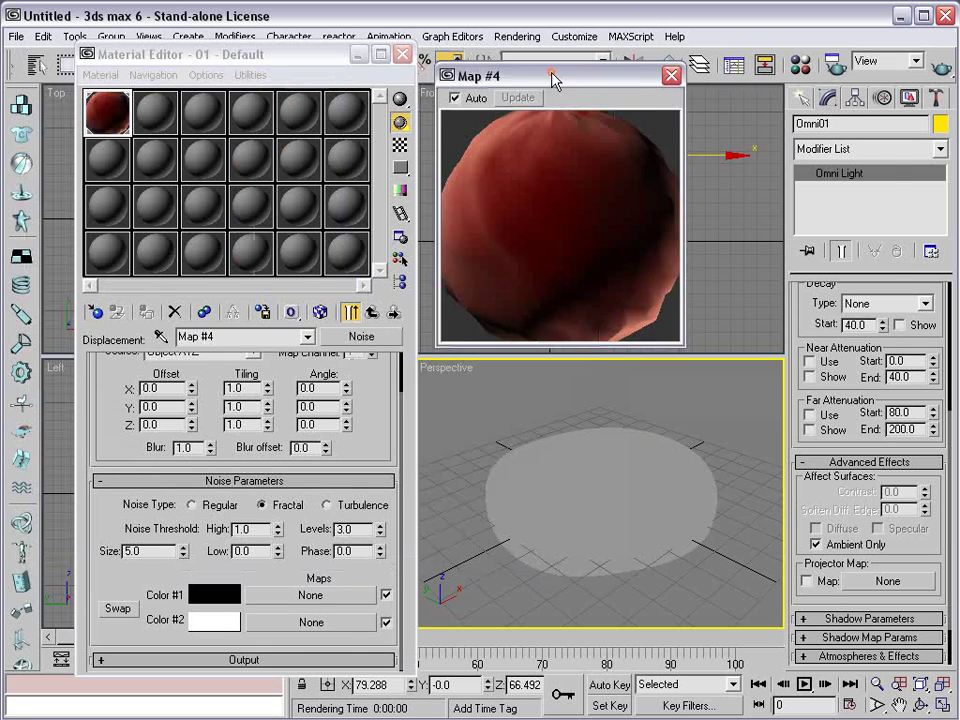
click(372, 312)
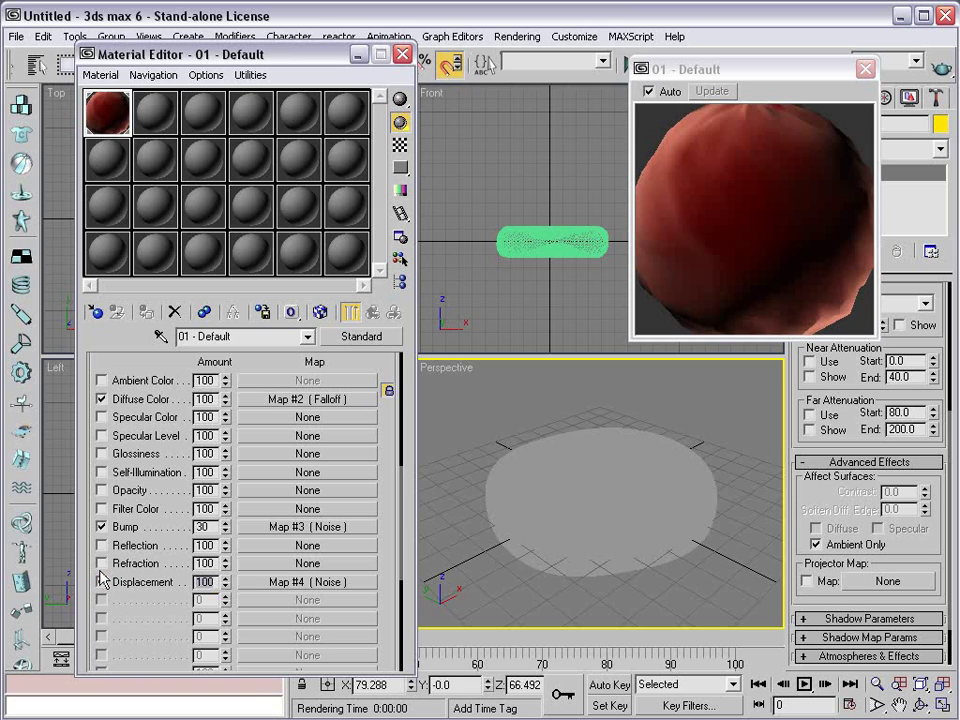
text(30)
click(101, 581)
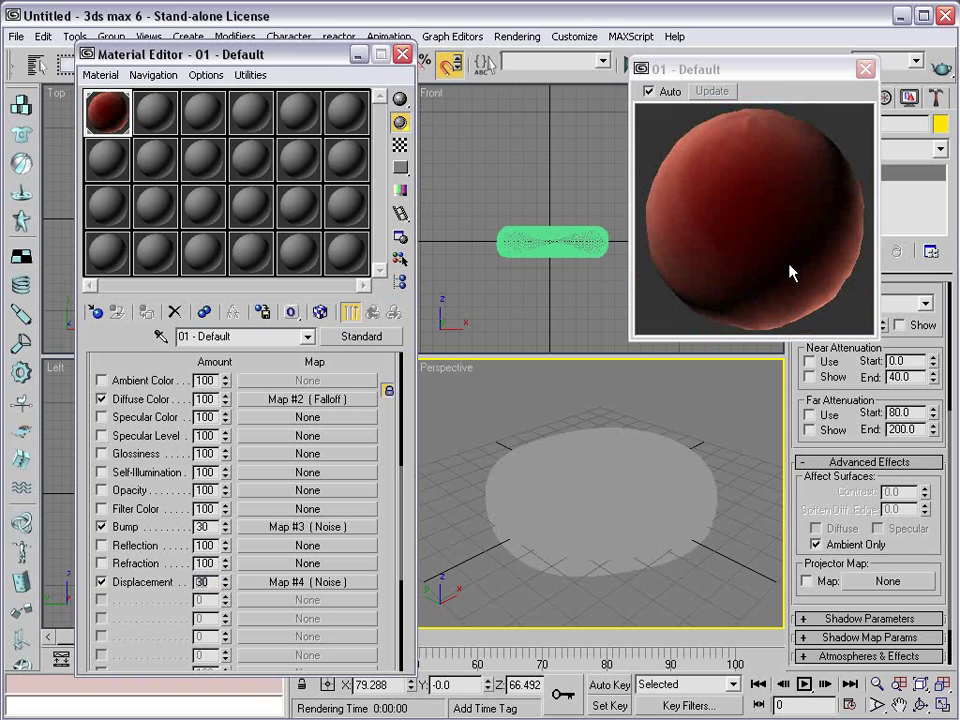
Step: Test-render, then reduce the displacement amount to 10 and render again
click(939, 67)
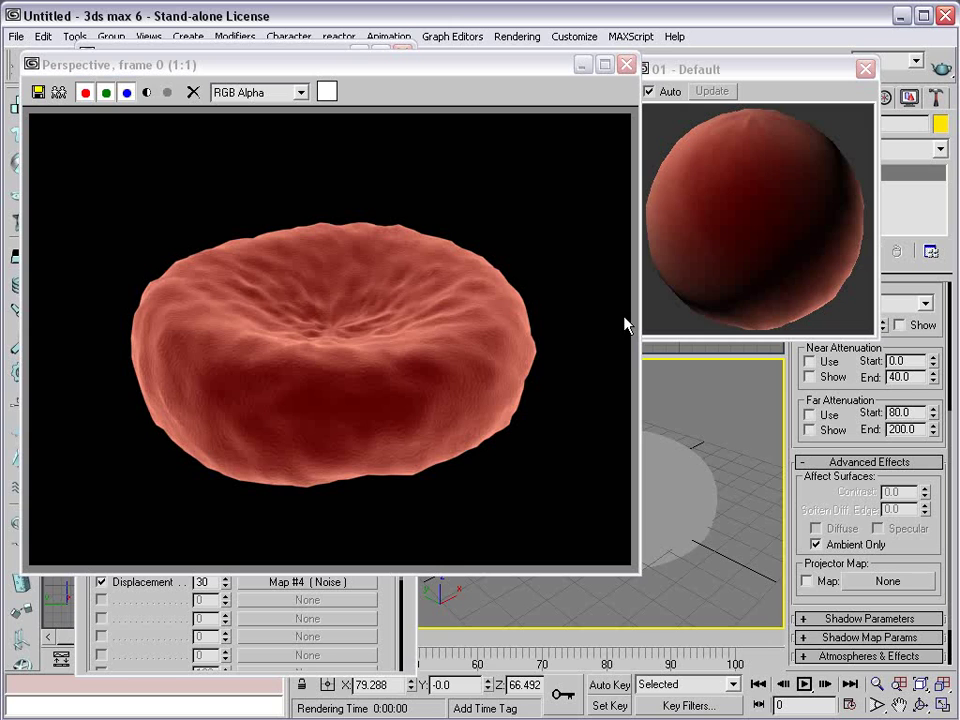
click(626, 64)
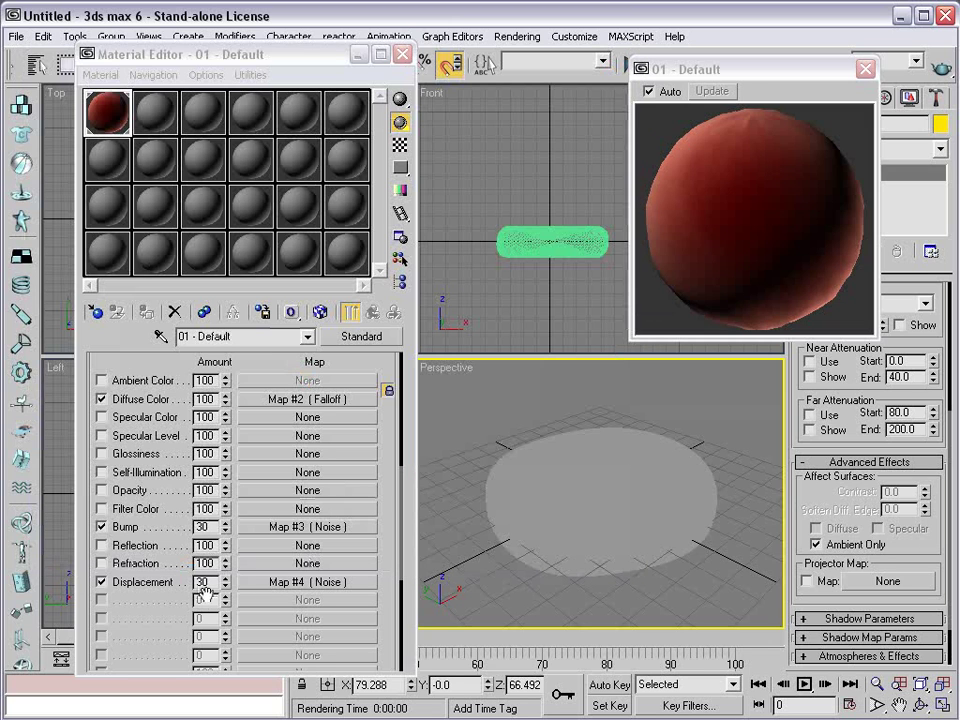
click(210, 581)
text(10)
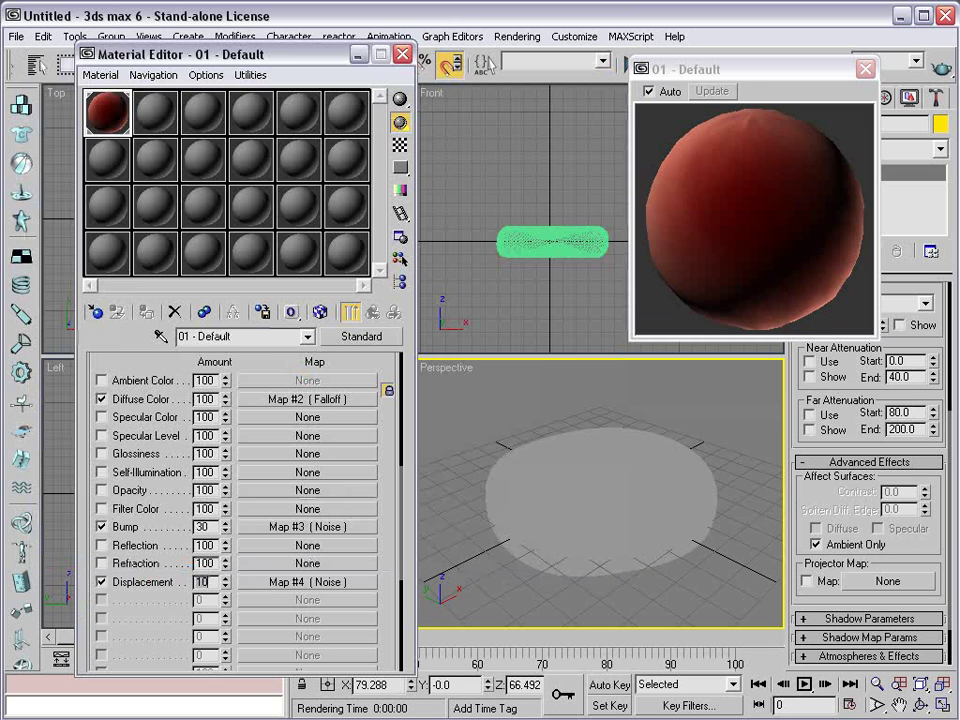
key(Return)
key(F9)
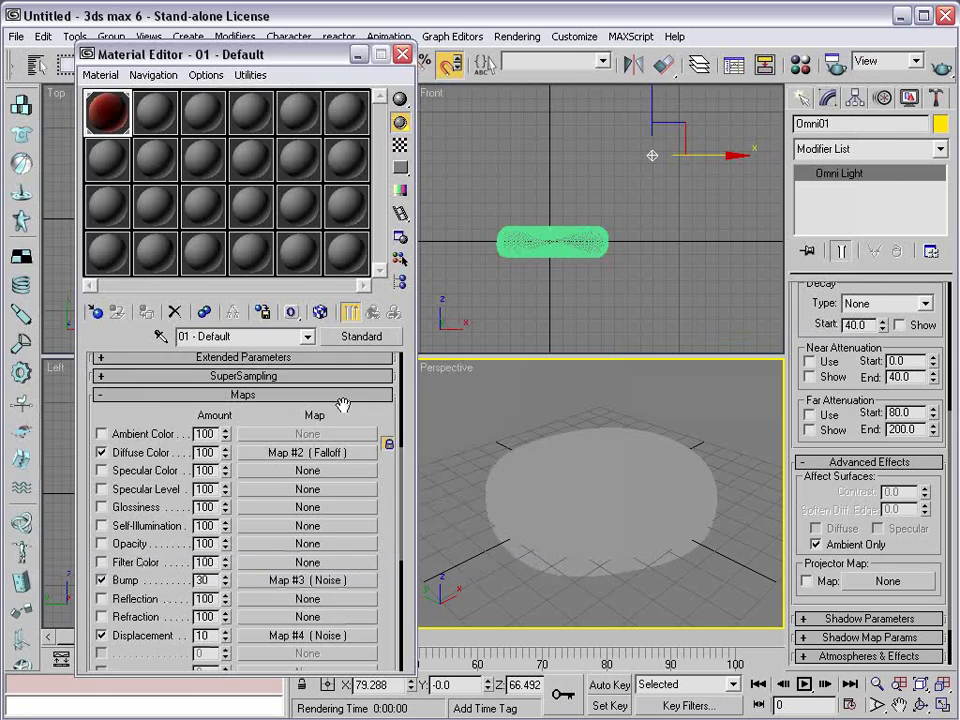
Step: Raise the cell material's specular level to 63 and glossiness to 14
drag(342, 404, 335, 640)
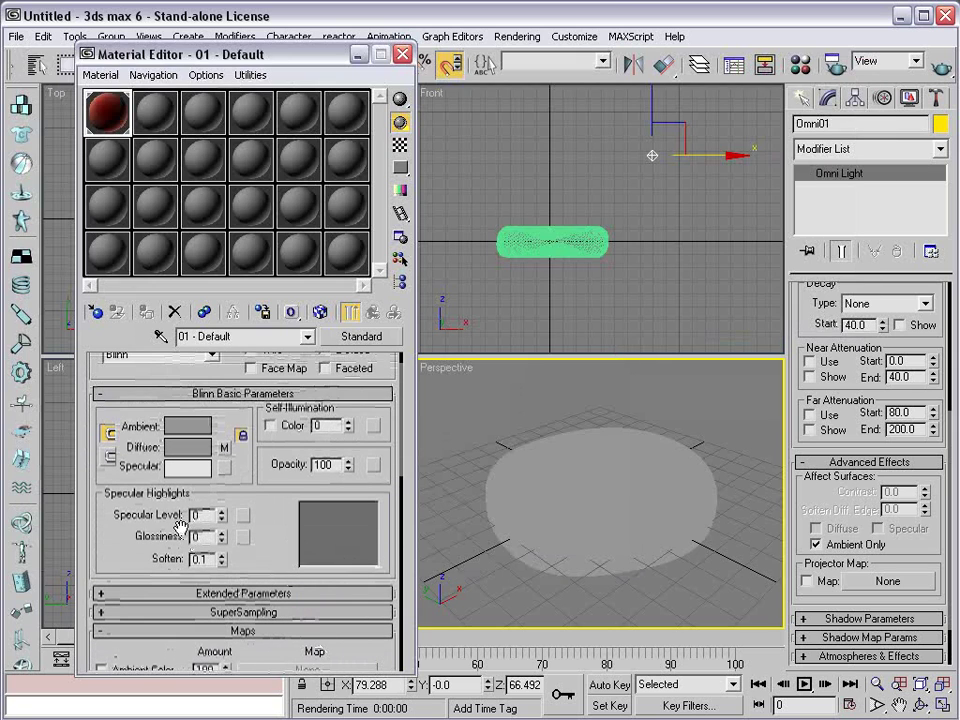
drag(221, 514, 225, 480)
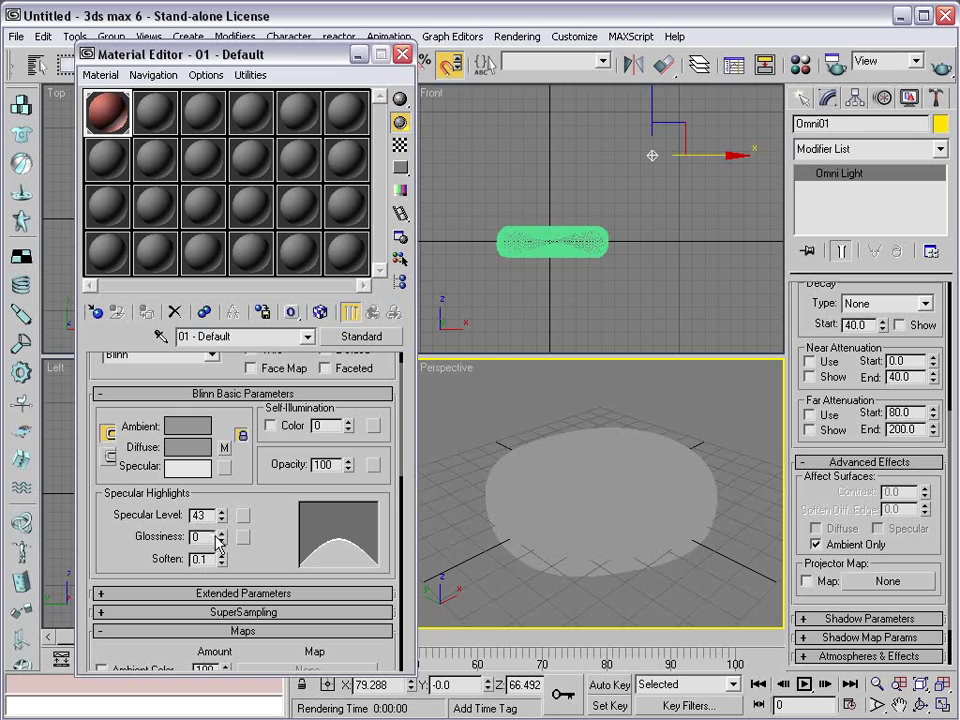
drag(219, 541, 223, 529)
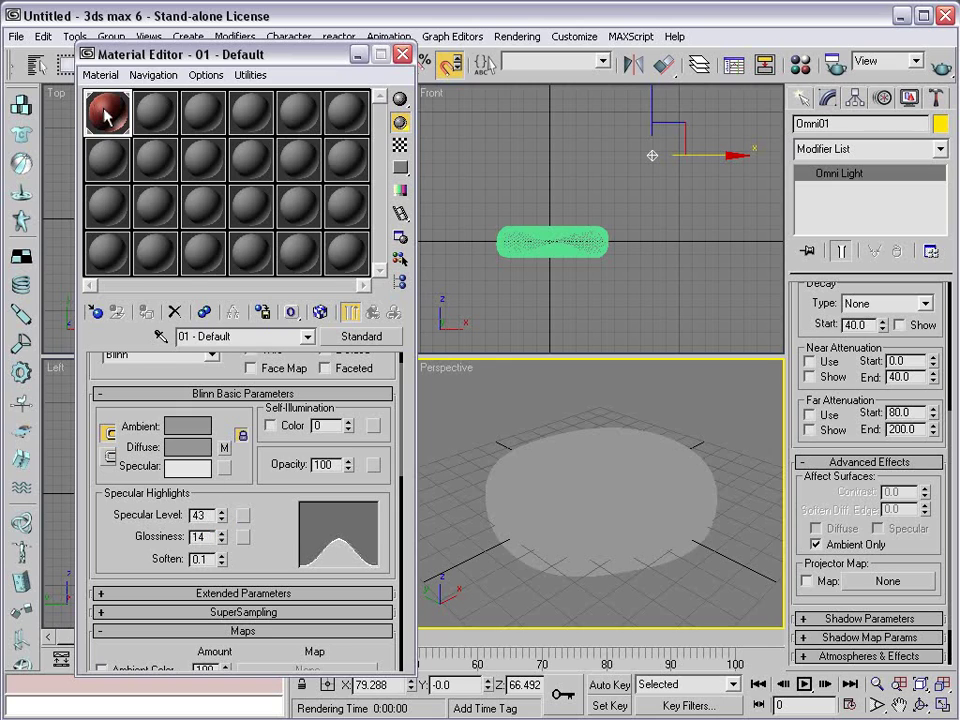
drag(221, 514, 223, 494)
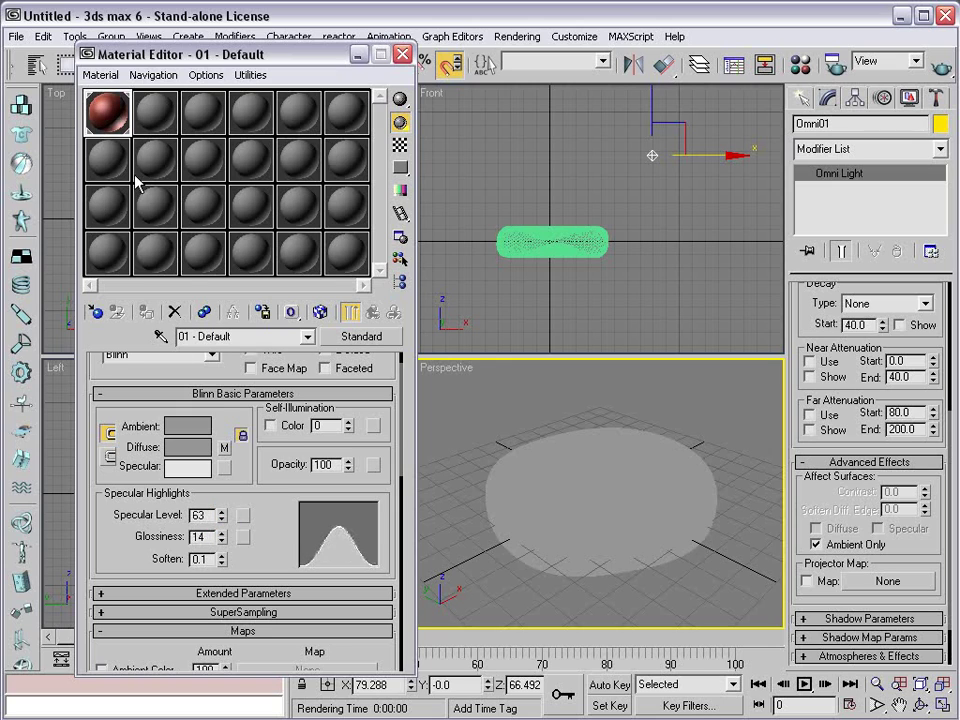
Step: Add an omni light above the cell that affects specular only, then test-render
click(520, 413)
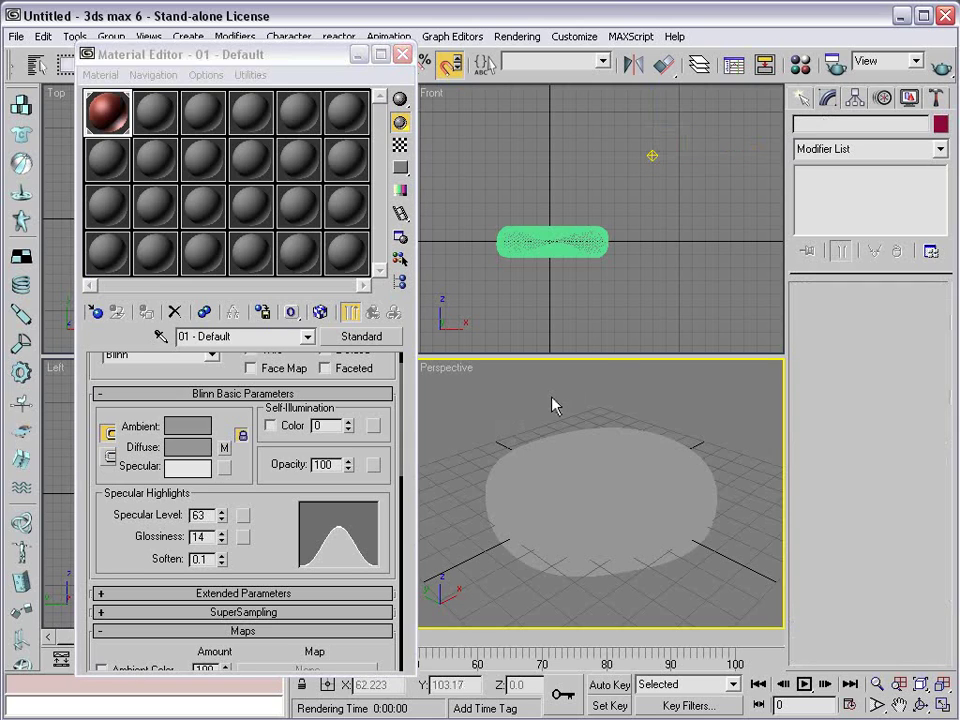
click(802, 105)
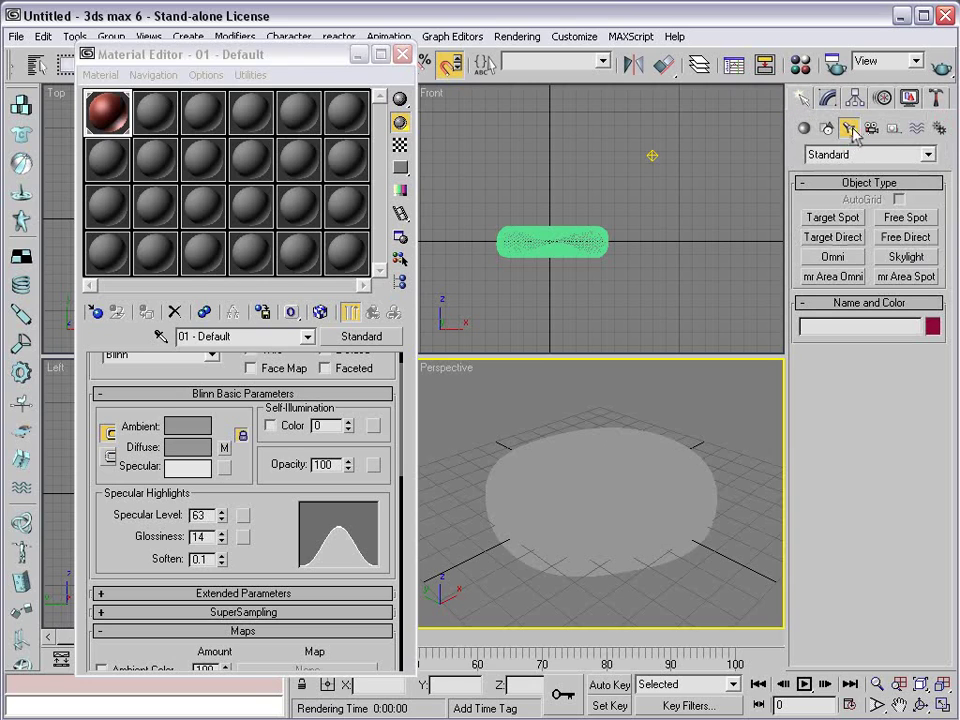
click(831, 258)
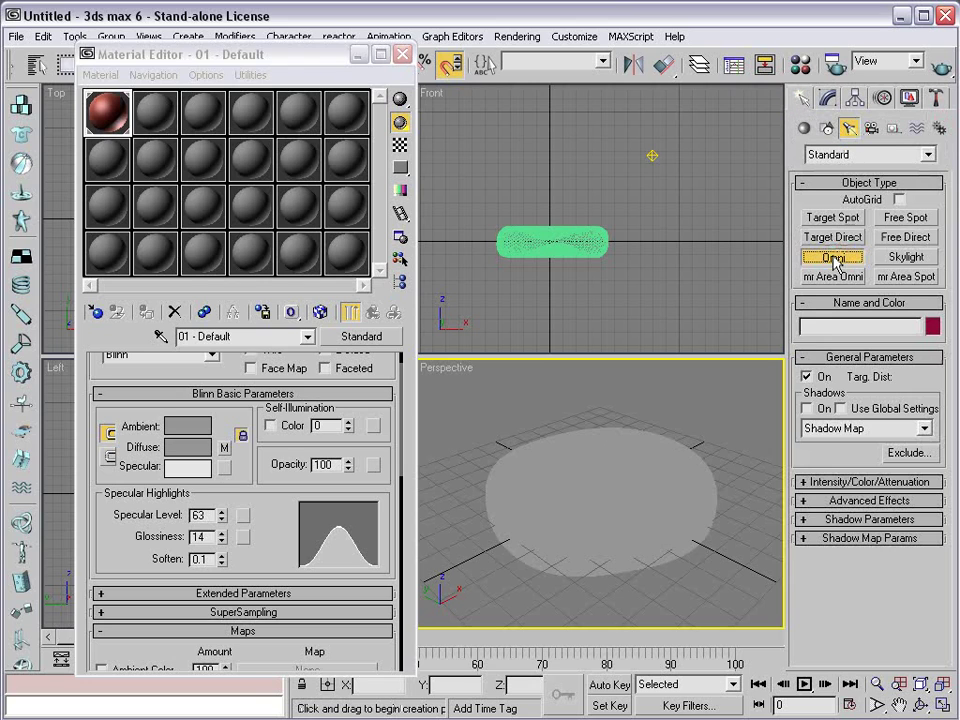
click(656, 184)
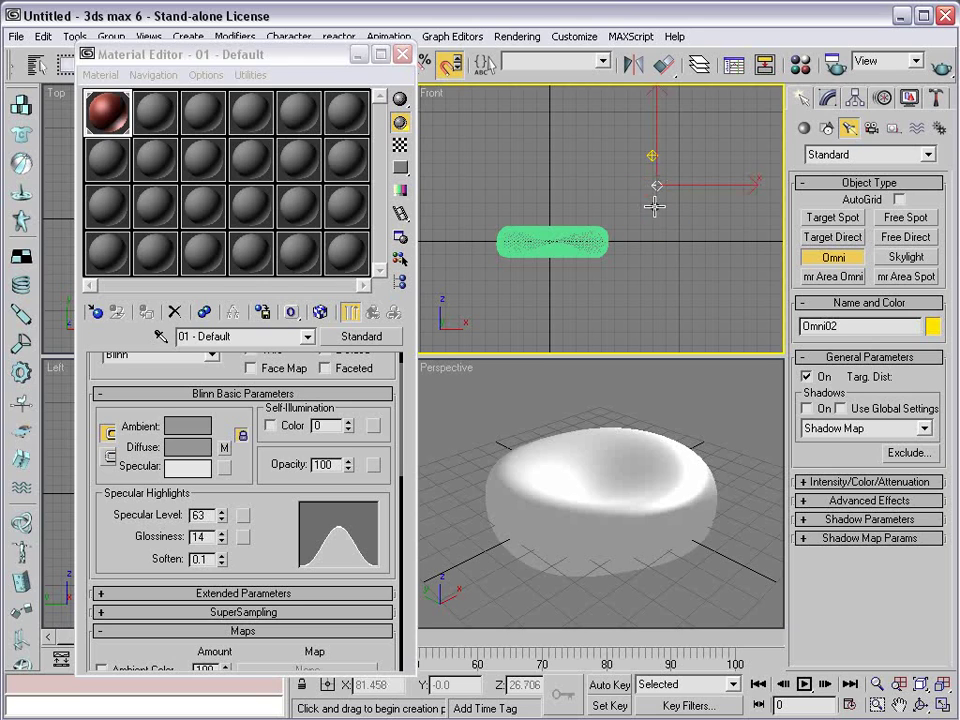
click(827, 98)
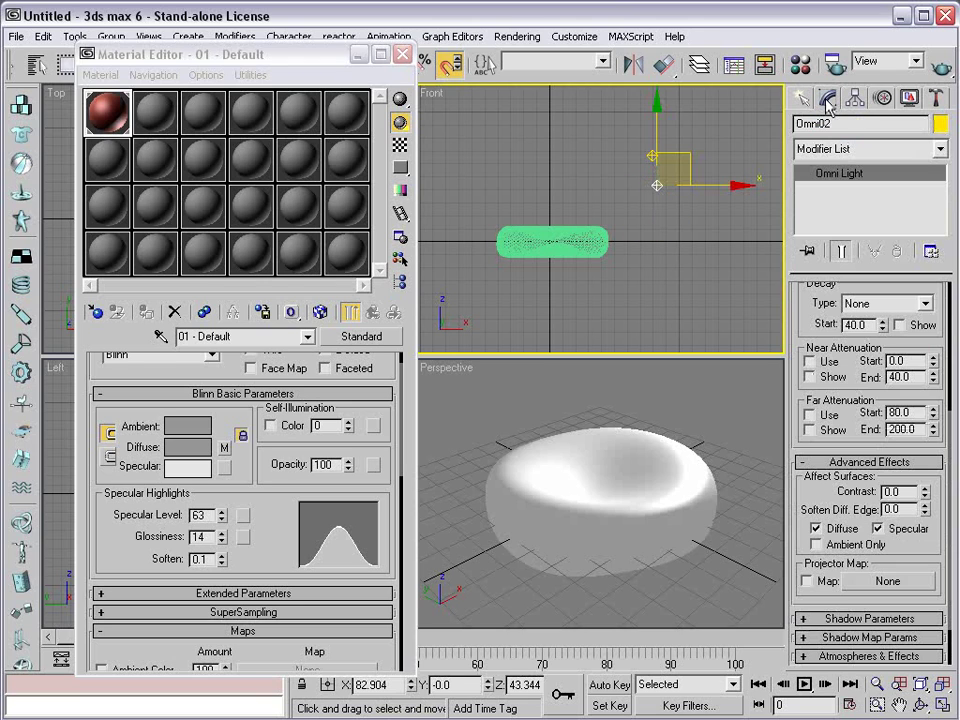
click(815, 530)
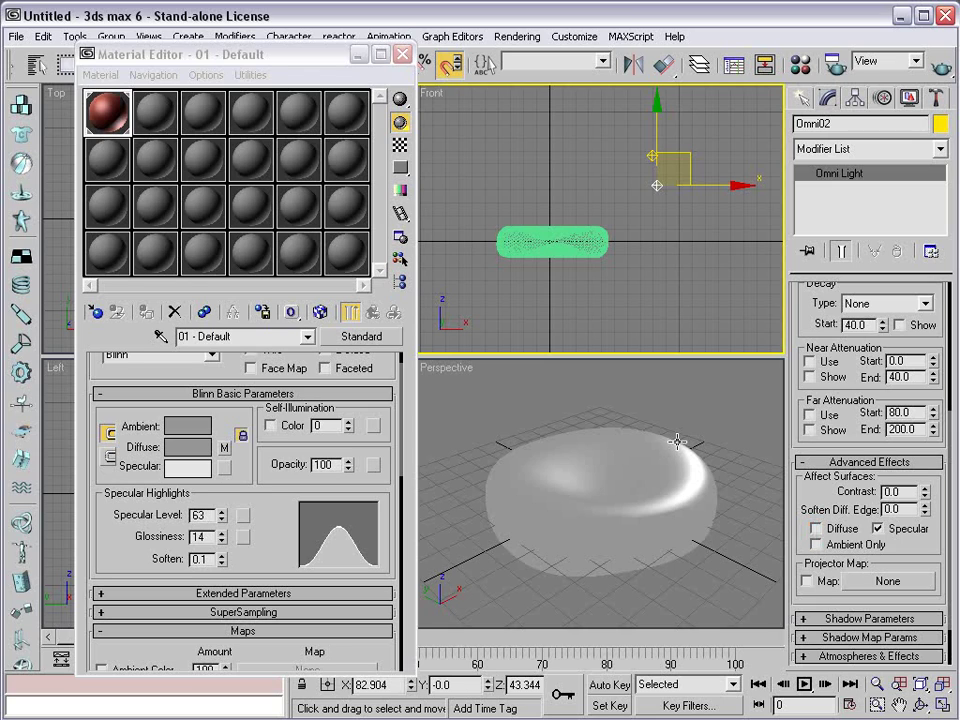
right_click(572, 385)
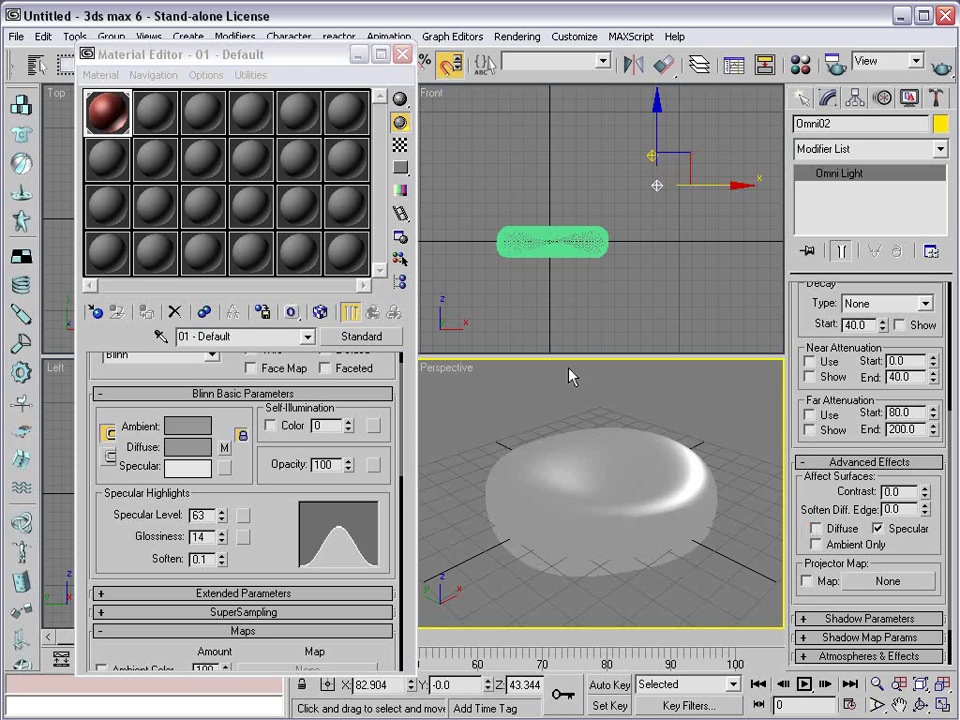
click(926, 66)
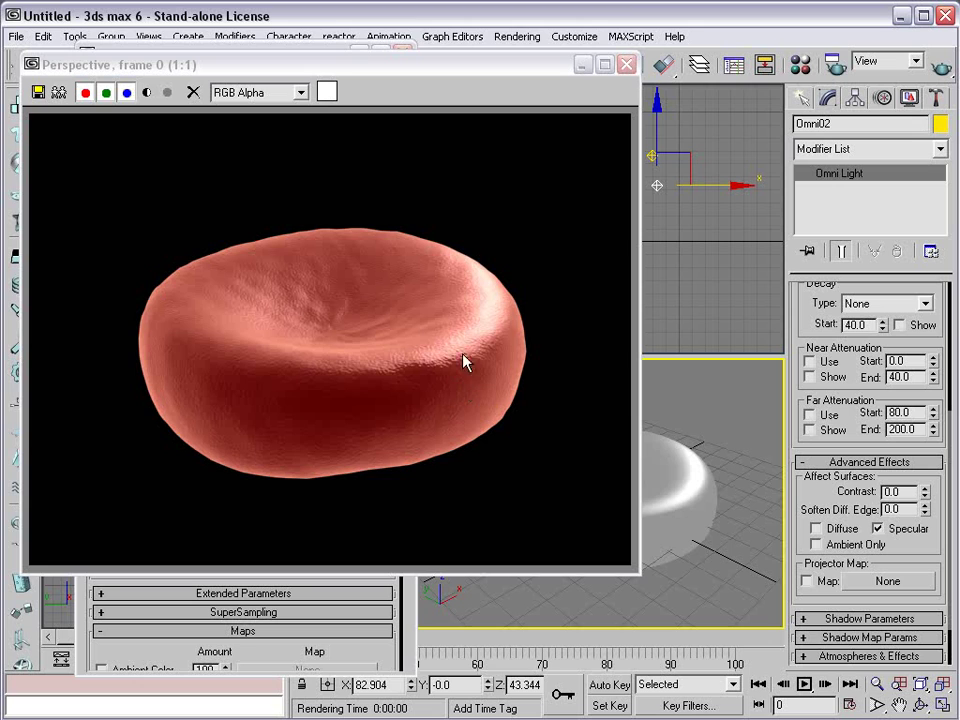
click(629, 67)
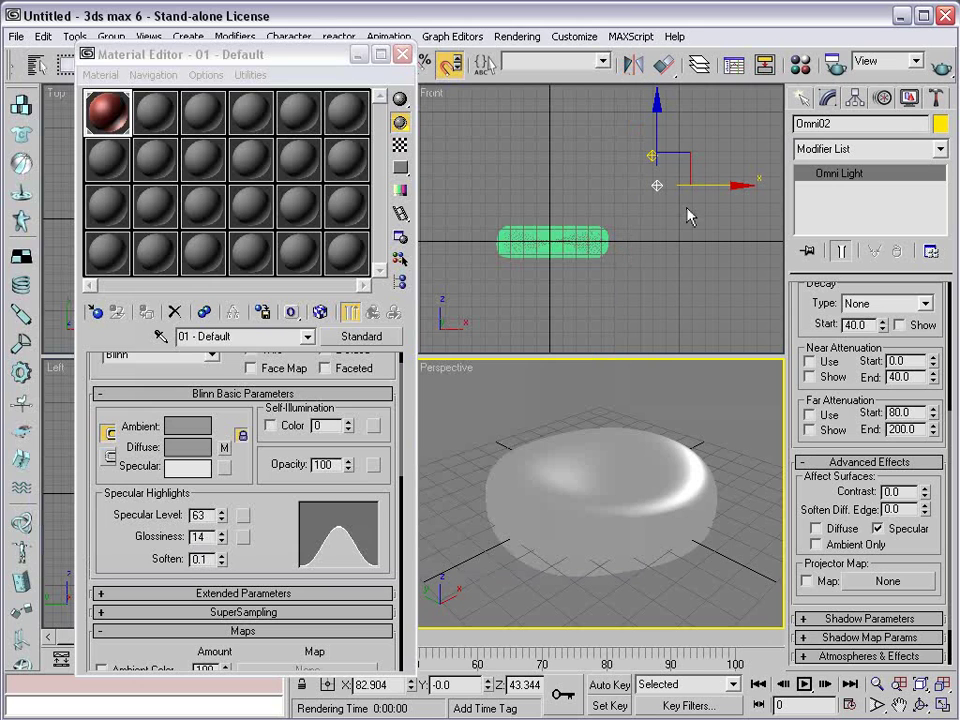
Step: Clone the light as an independent copy, Omni03, and move it left of the cell
right_click(652, 207)
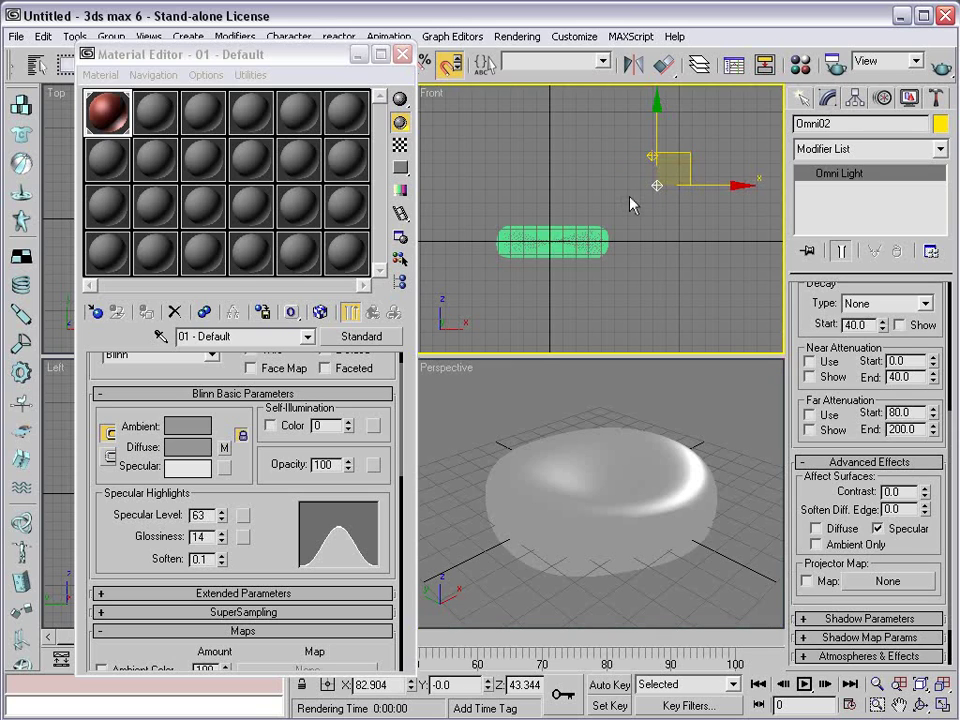
click(43, 36)
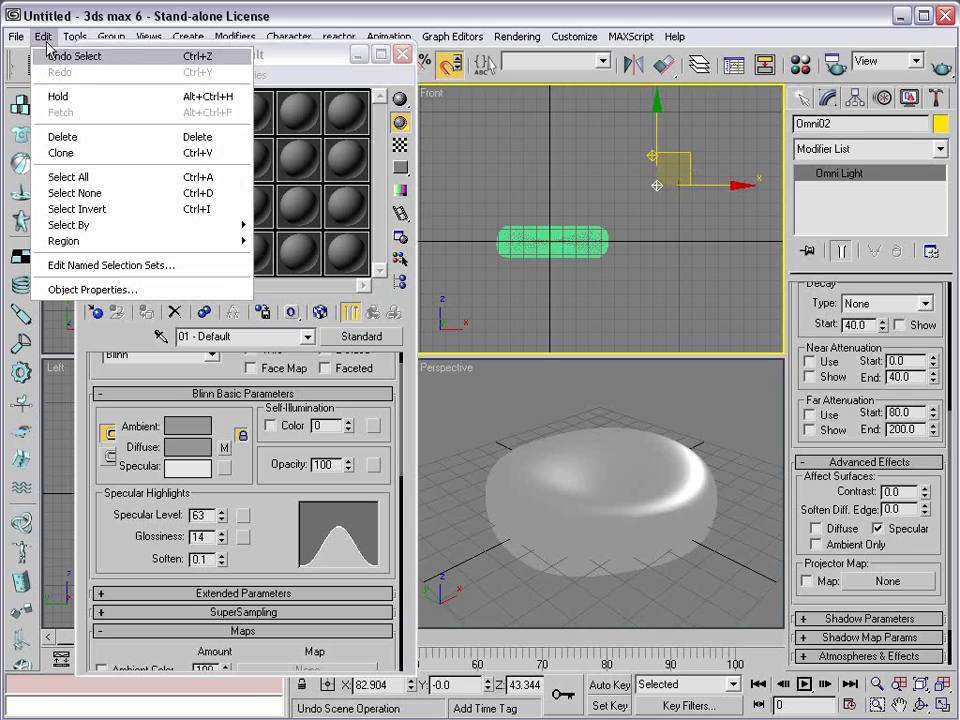
click(80, 153)
click(408, 323)
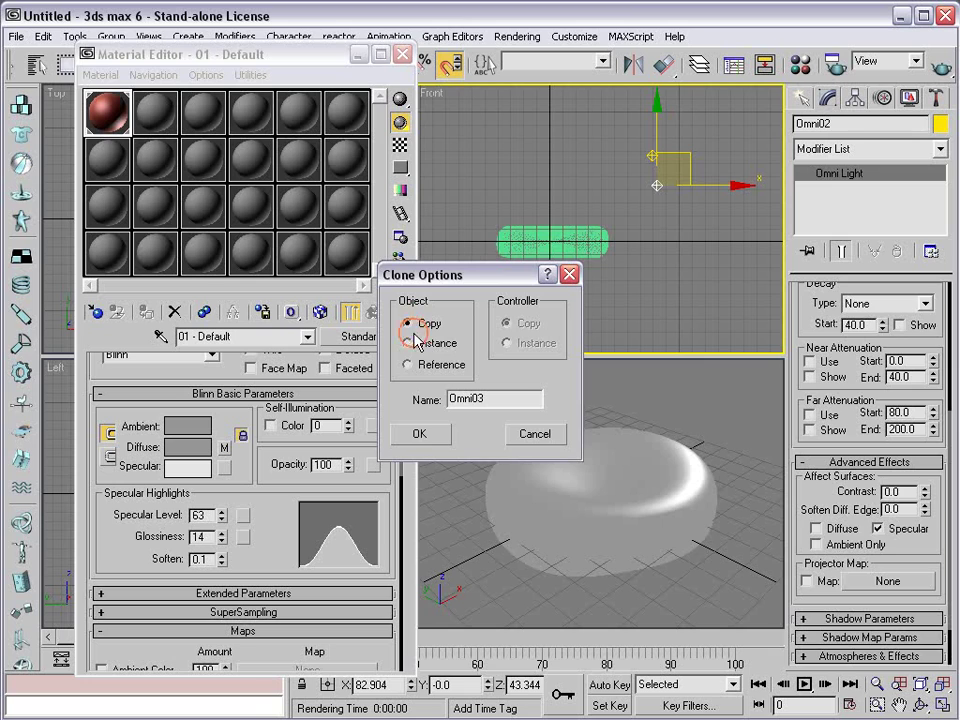
click(420, 436)
mouse_move(707, 184)
mouse_down()
mouse_move(567, 193)
mouse_move(509, 357)
mouse_up()
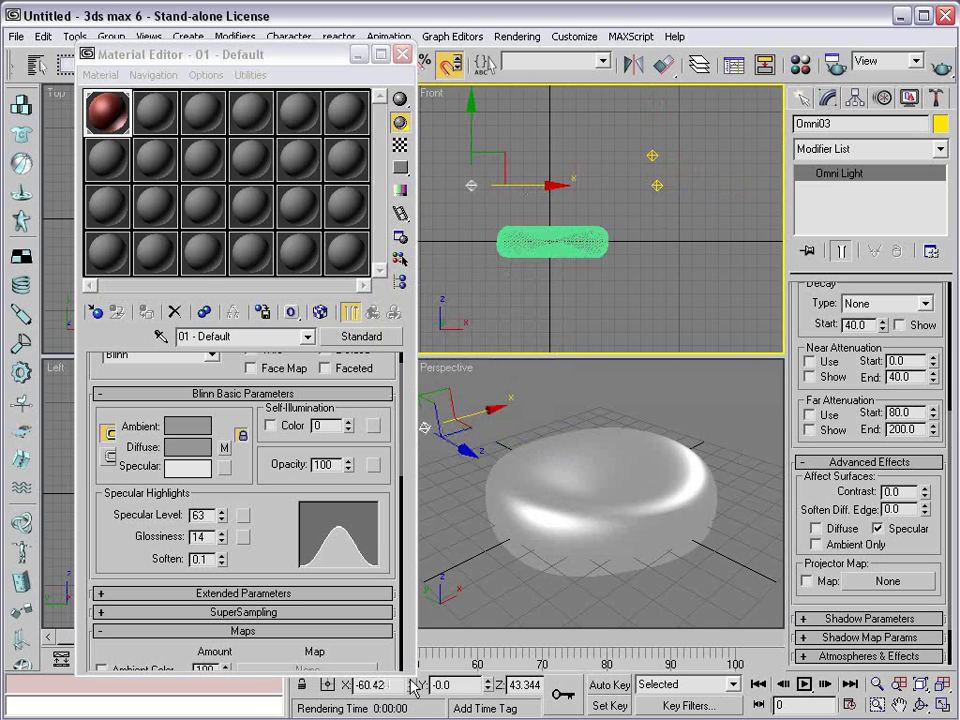
Step: Move Omni03 lower and further back, then test-render the perspective view
drag(413, 676, 336, 583)
scroll(611, 225, down, 3)
scroll(605, 190, up, 2)
drag(580, 131, 580, 248)
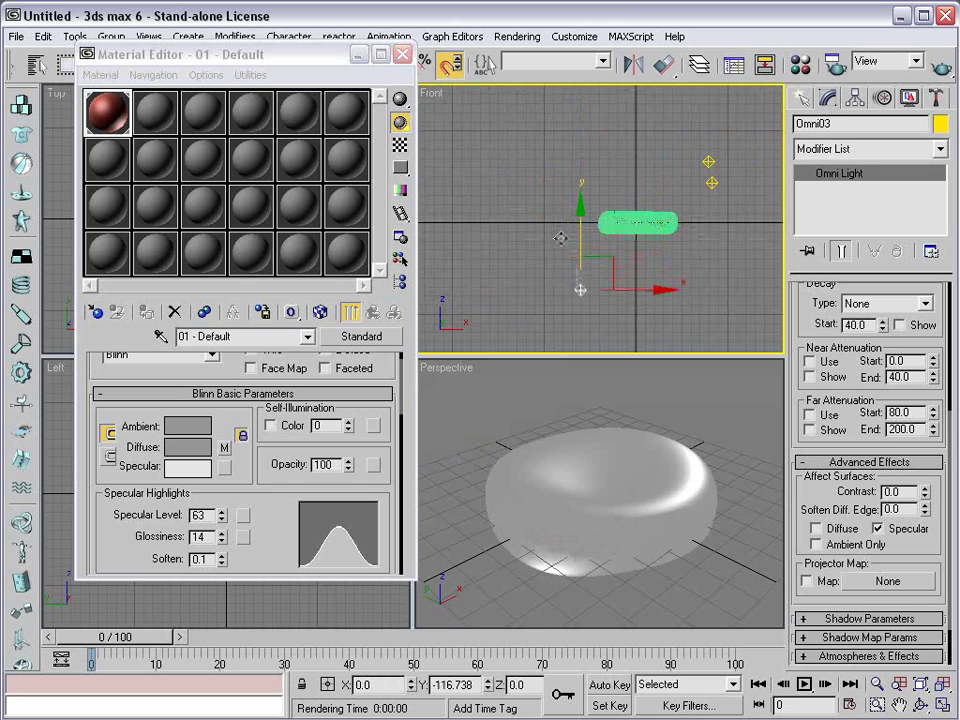
click(358, 61)
middle_drag(240, 225, 229, 242)
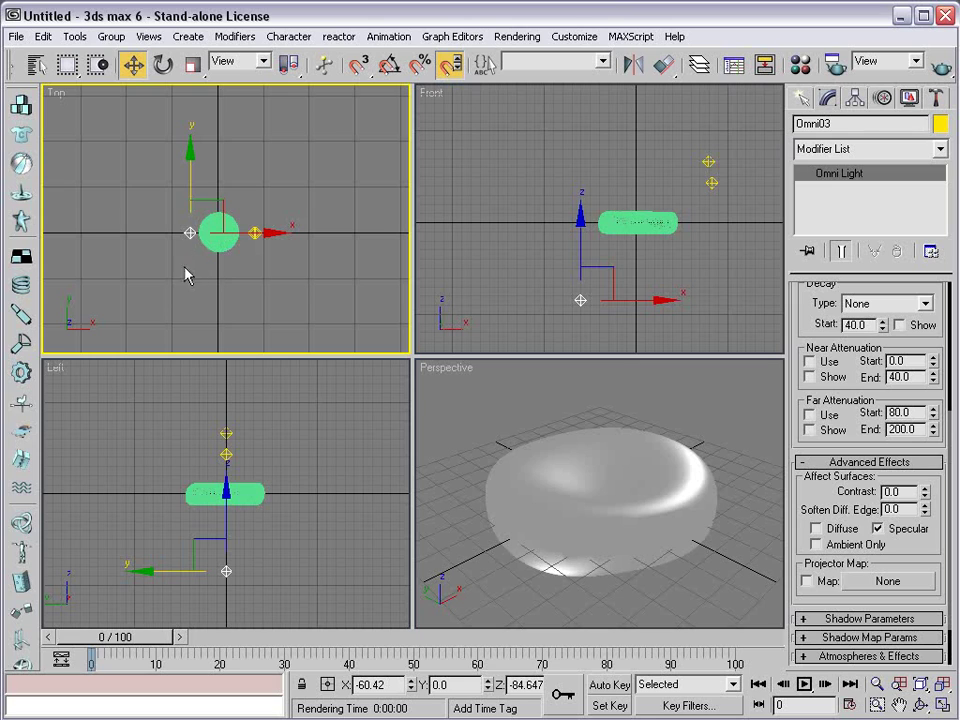
drag(189, 180, 189, 131)
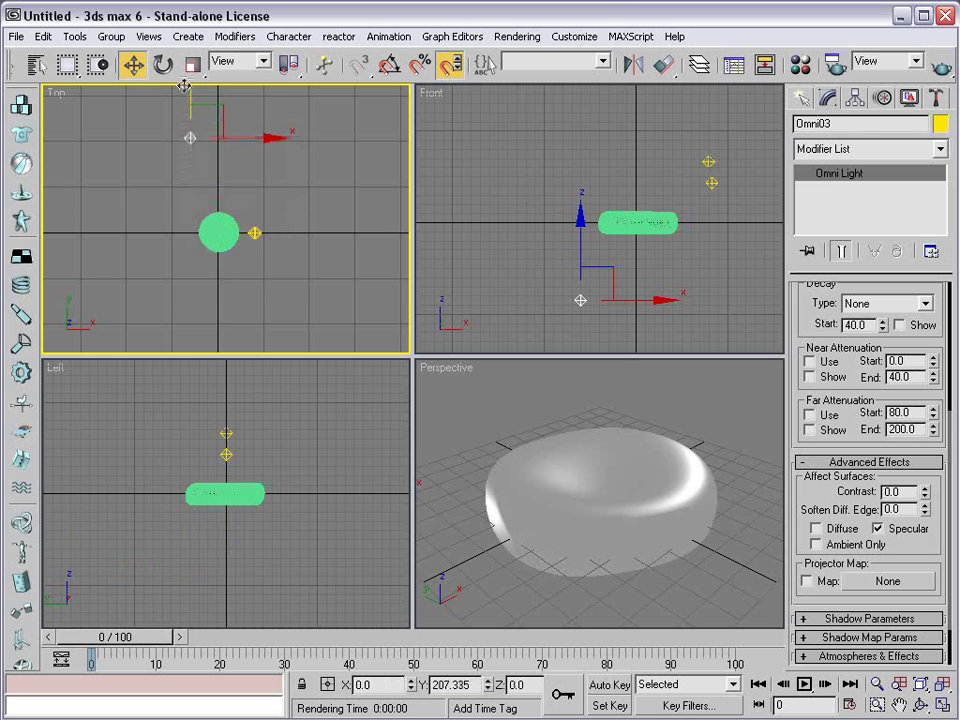
middle_click(481, 400)
click(941, 66)
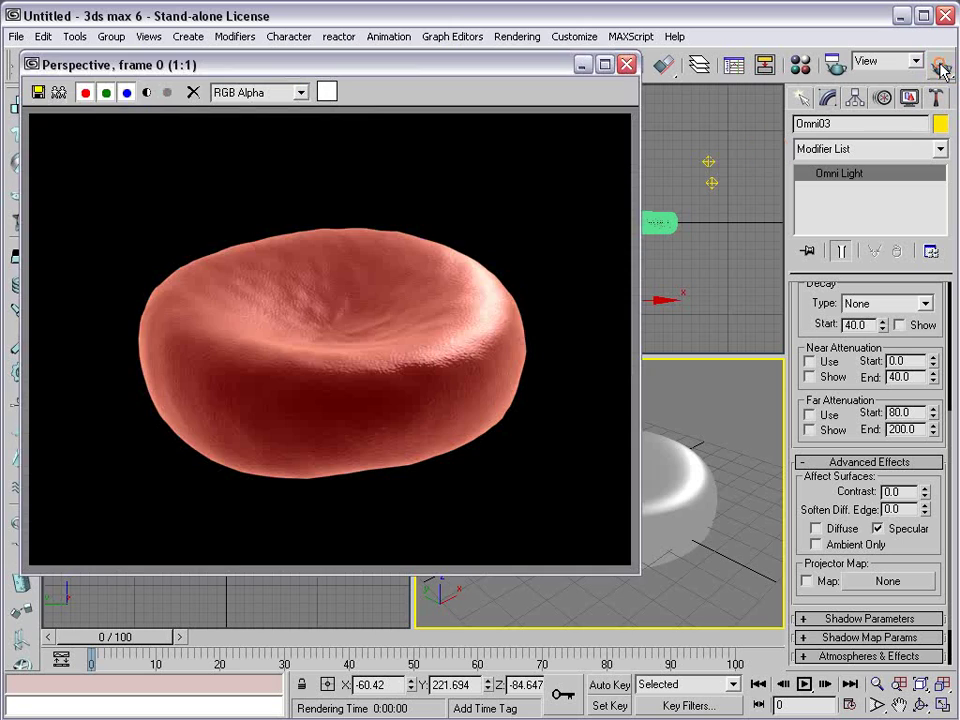
click(626, 64)
Step: Set Omni03's intensity multiplier to 0.5
drag(875, 378, 875, 605)
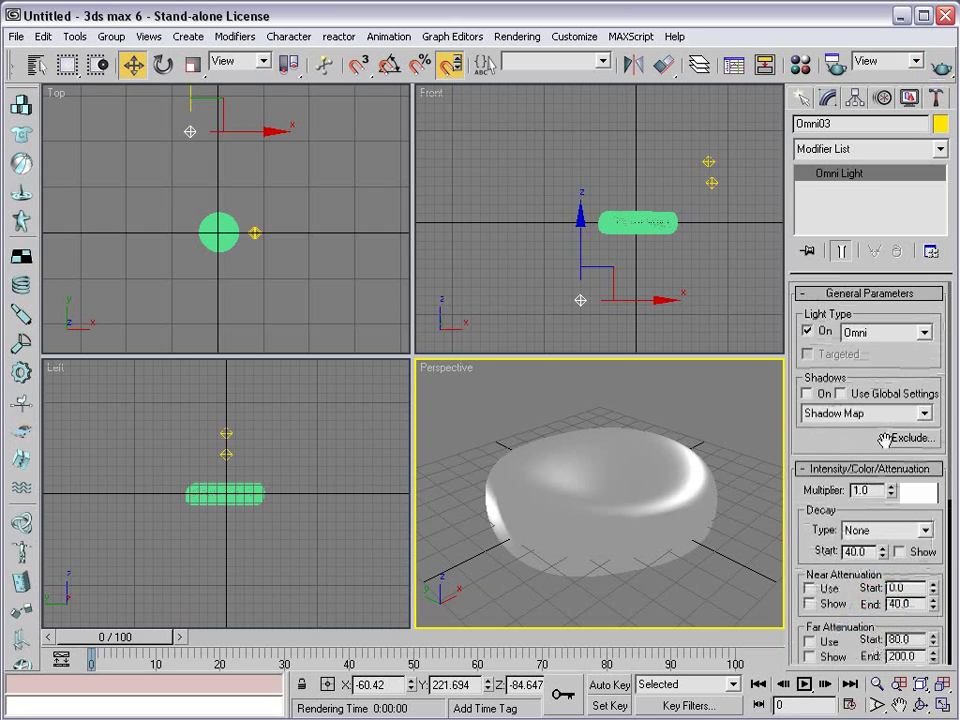
double_click(862, 490)
text(0.5)
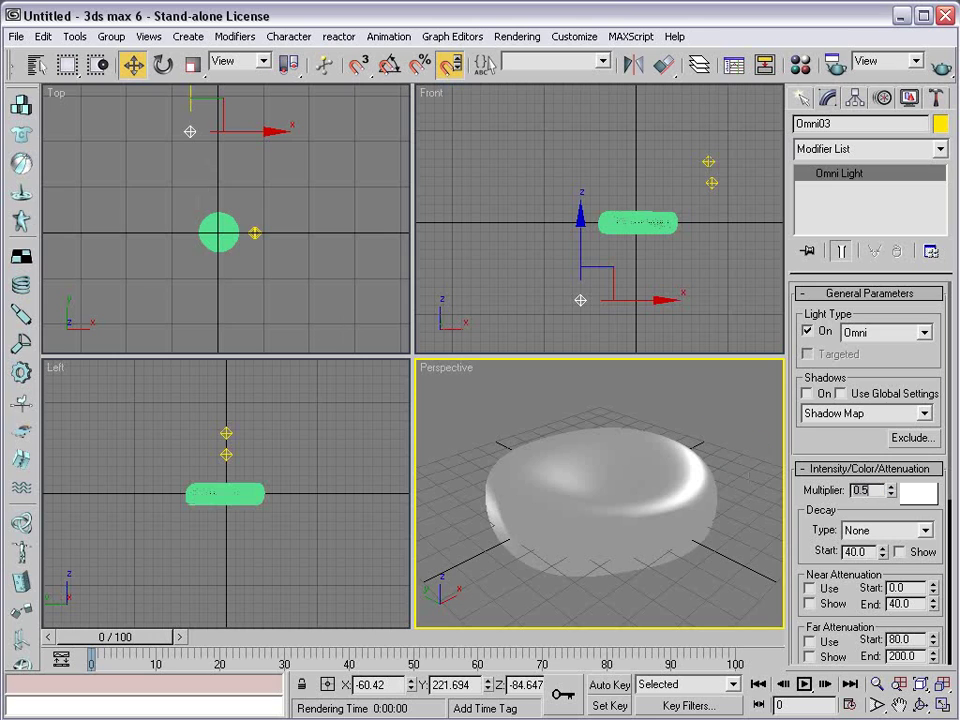
scroll(595, 408, down, 3)
Step: Set the animation length to 120 frames in Time Configuration
click(698, 612)
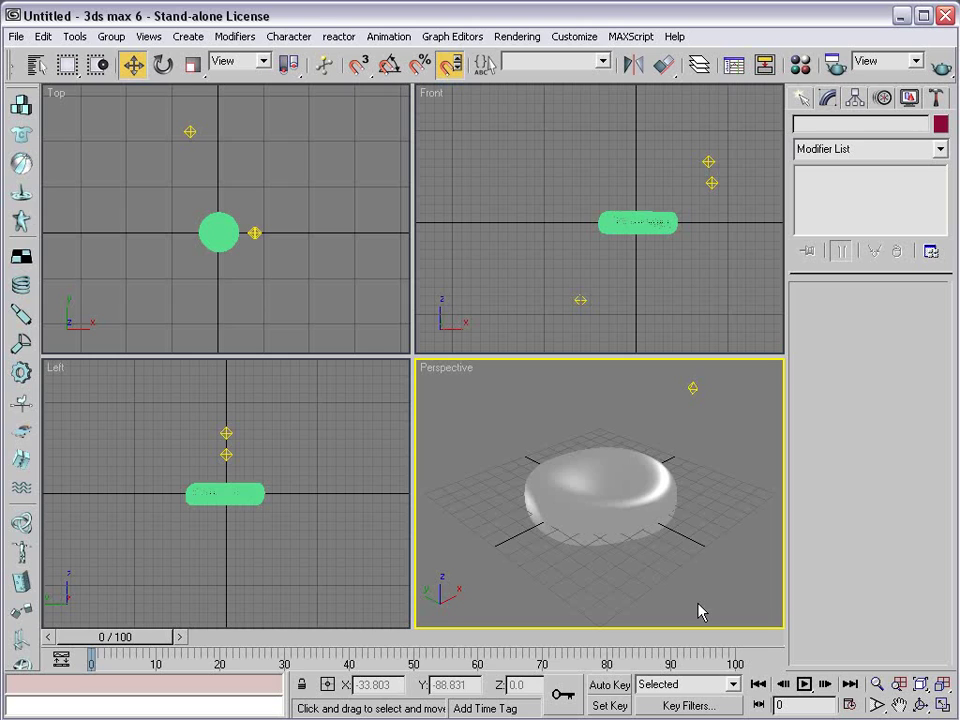
click(850, 705)
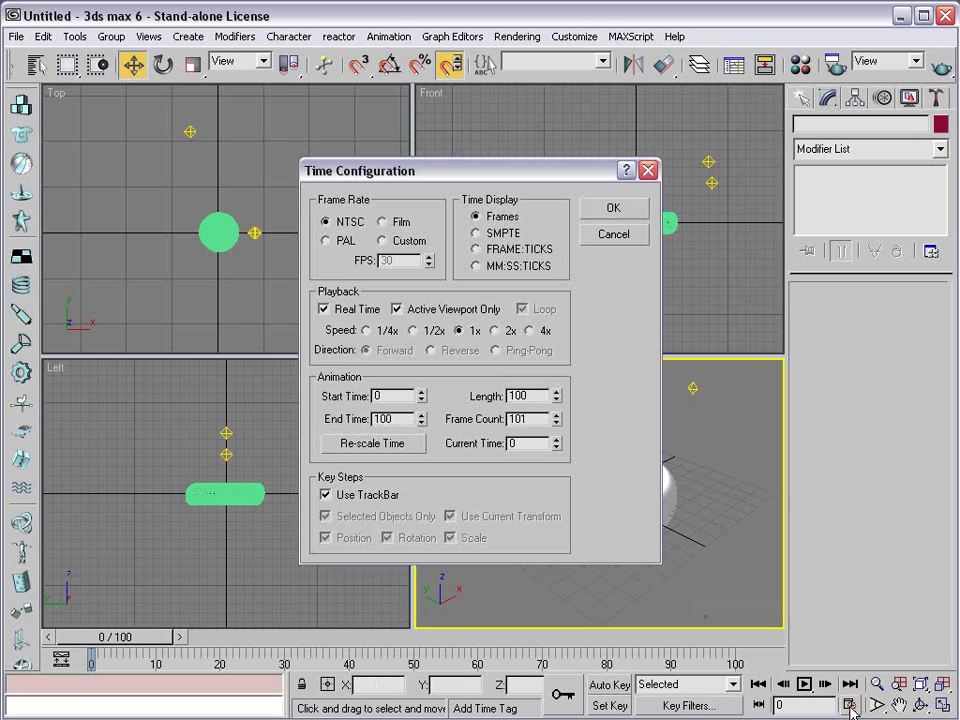
double_click(522, 396)
click(615, 208)
Step: With Auto Key on at frame 120, rotate Sphere01 a full 360° around Y
click(595, 483)
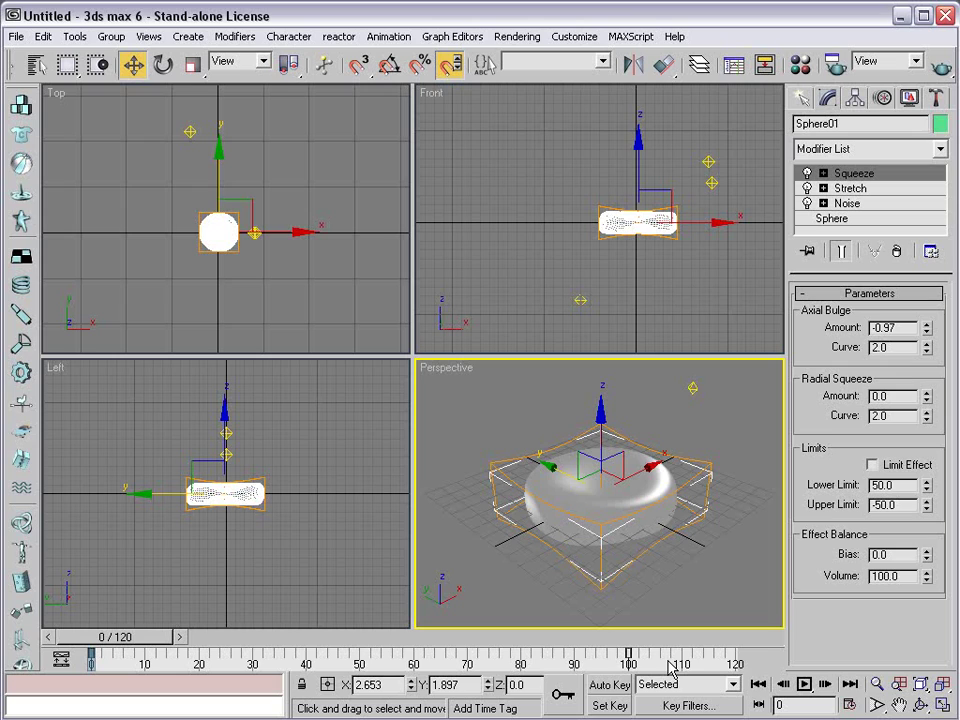
click(612, 685)
mouse_move(160, 638)
mouse_down()
mouse_move(180, 643)
mouse_move(156, 641)
mouse_up()
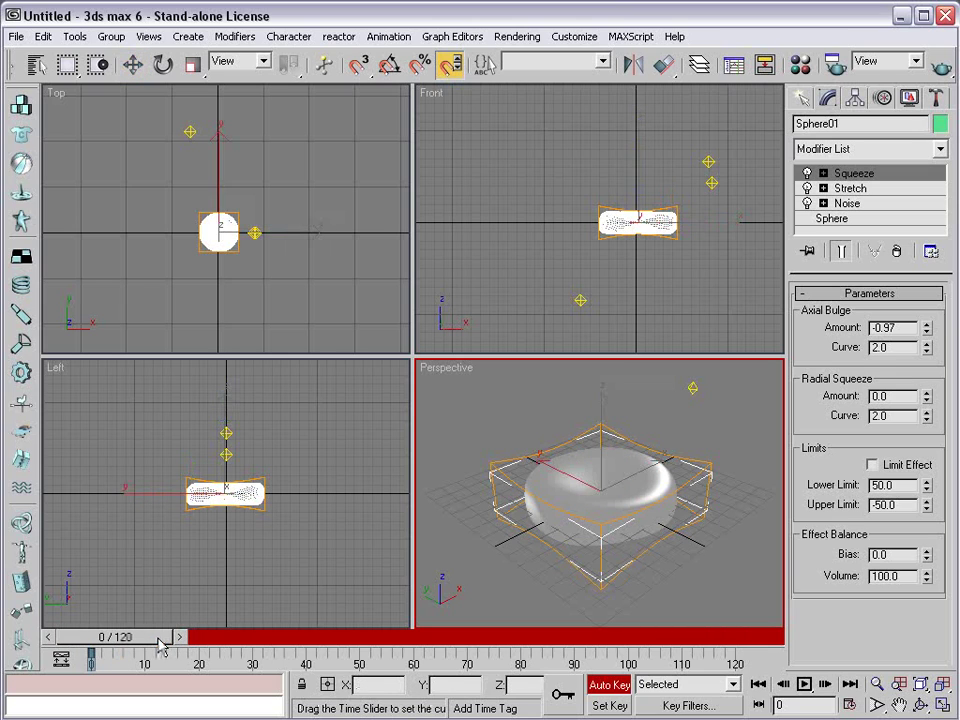
key(w)
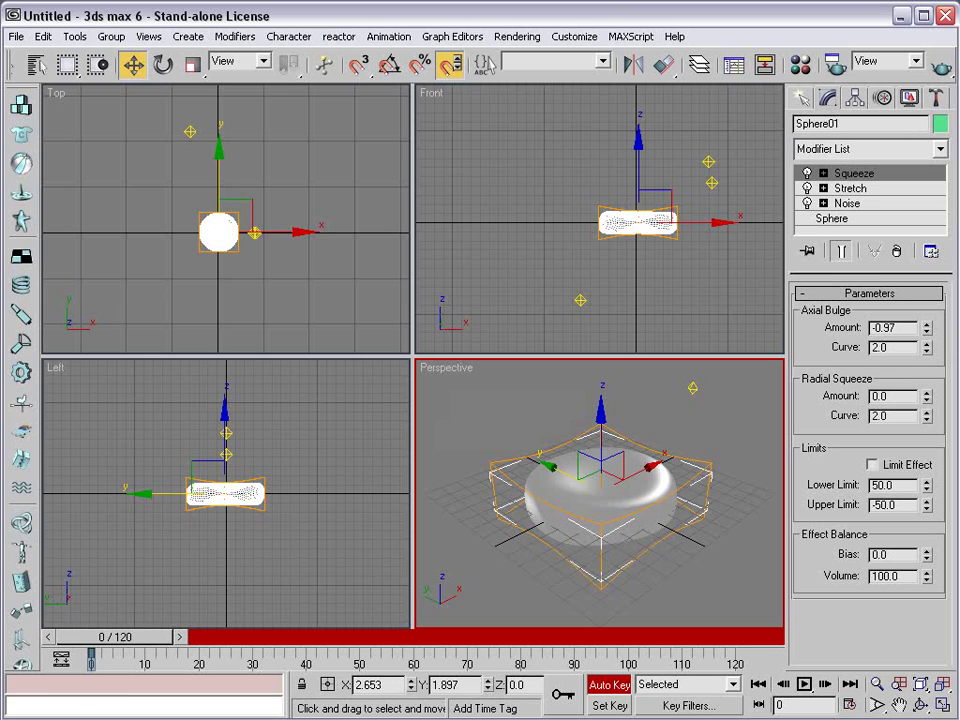
drag(118, 640, 724, 640)
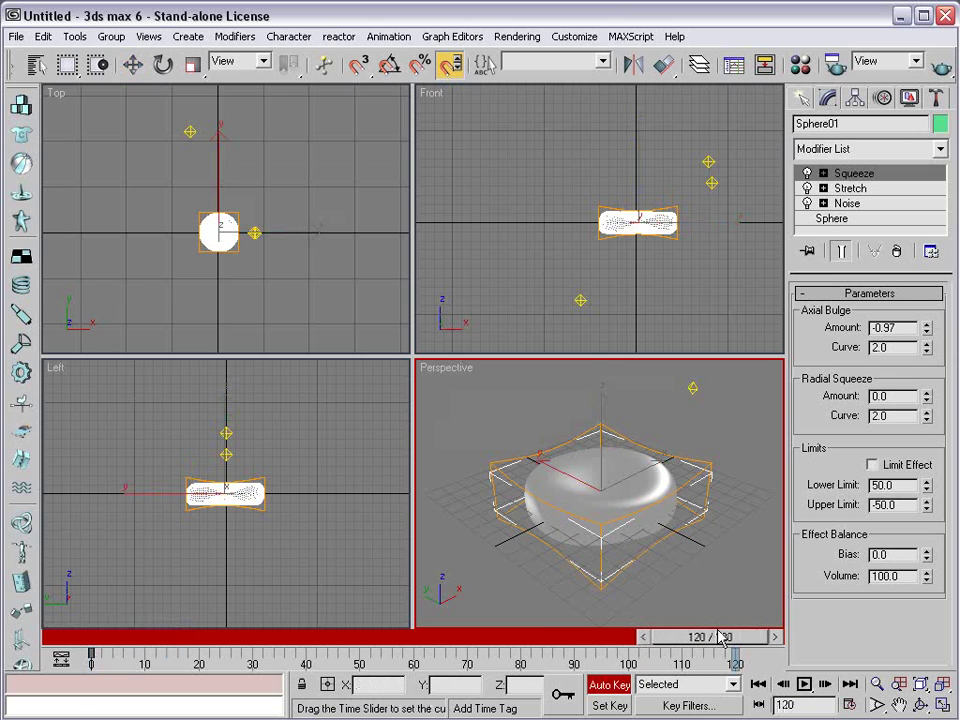
right_click(578, 482)
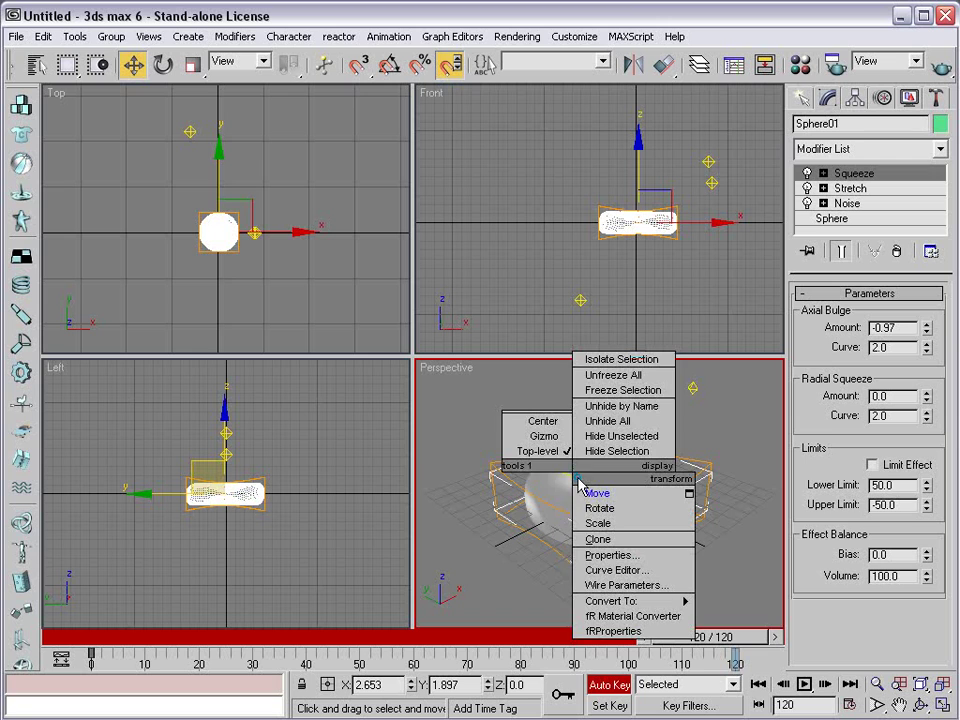
click(600, 508)
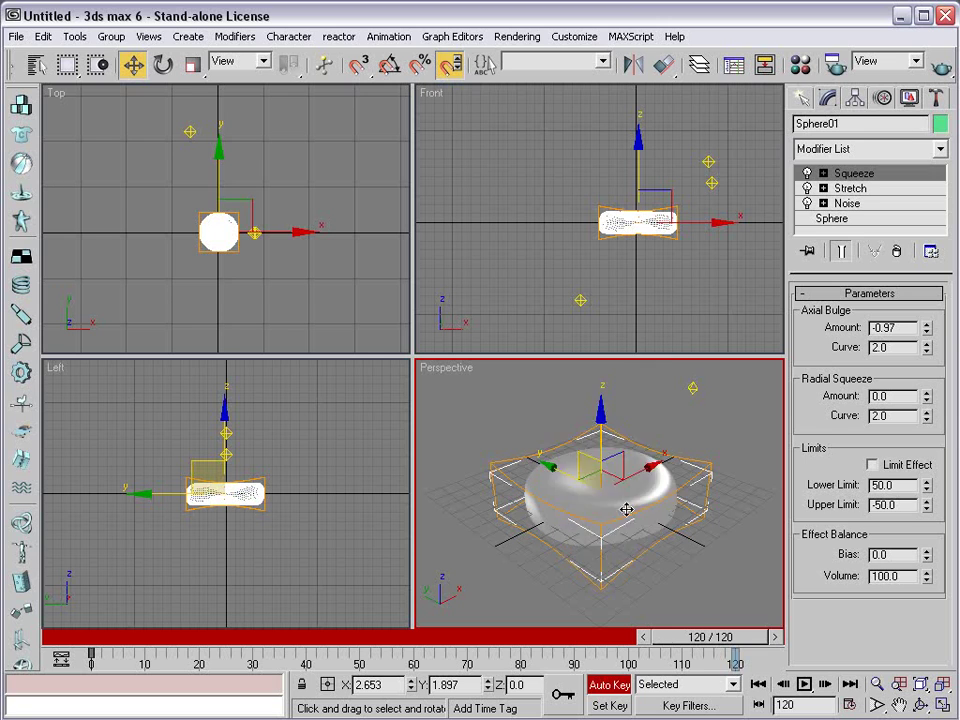
mouse_move(598, 423)
mouse_down()
mouse_move(565, 430)
mouse_move(955, 303)
mouse_up()
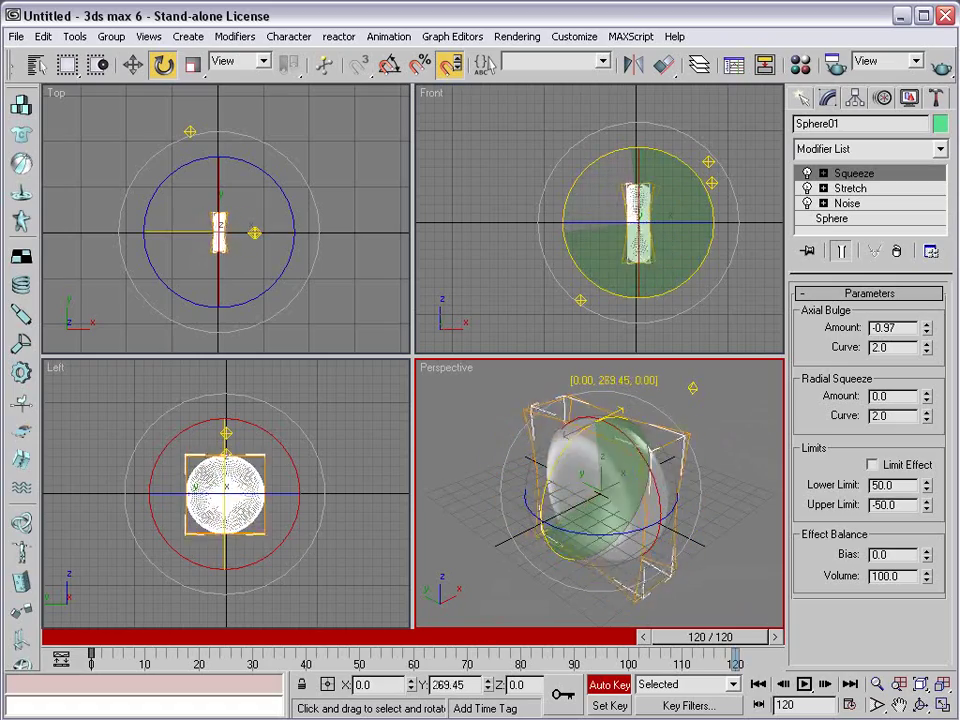
drag(955, 303, 505, 470)
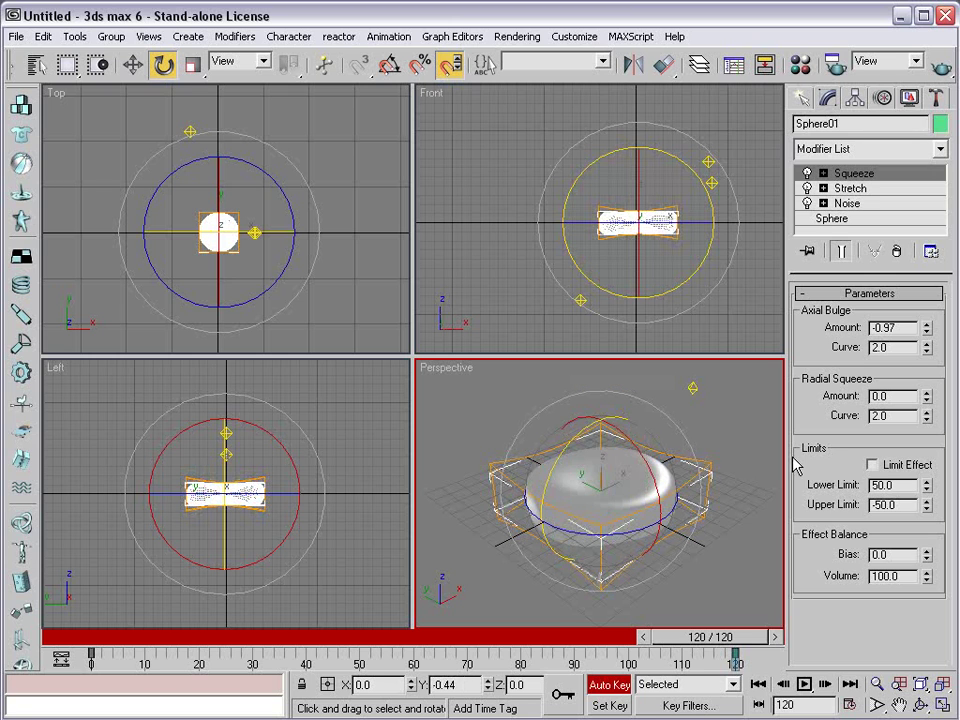
Step: Turn Auto Key off and play back the cell's spin
drag(734, 638, 60, 637)
right_click(476, 598)
click(482, 610)
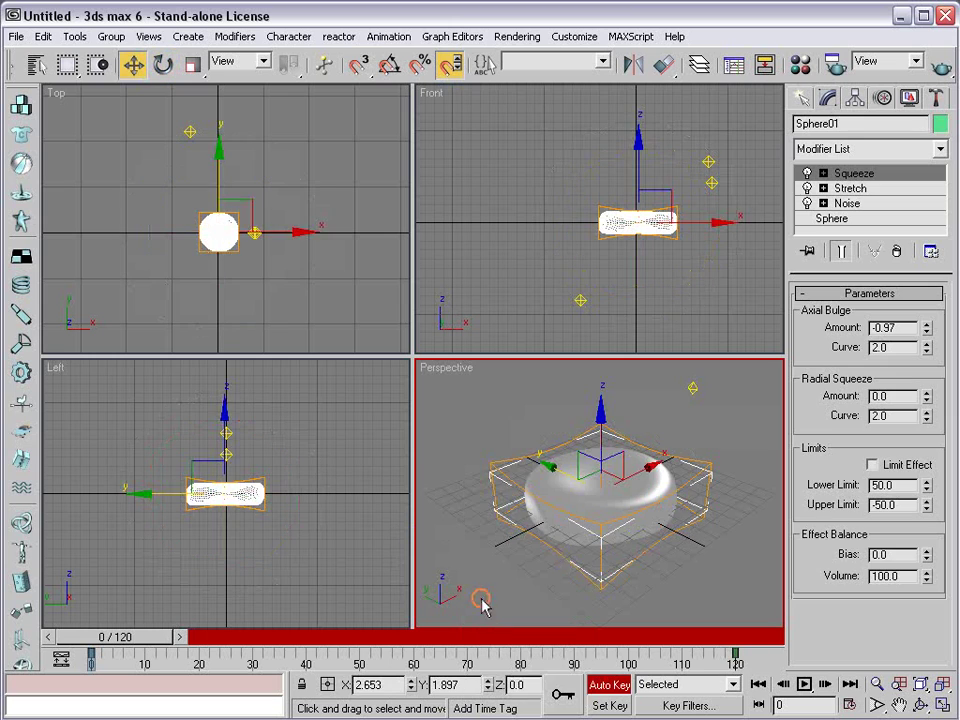
click(607, 684)
click(594, 511)
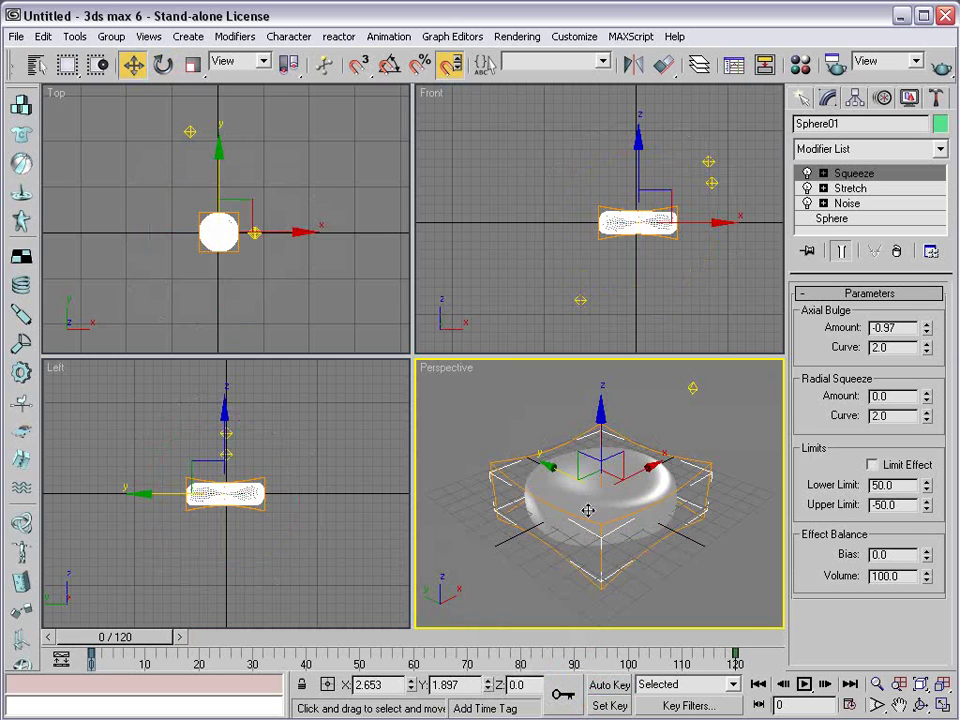
click(805, 684)
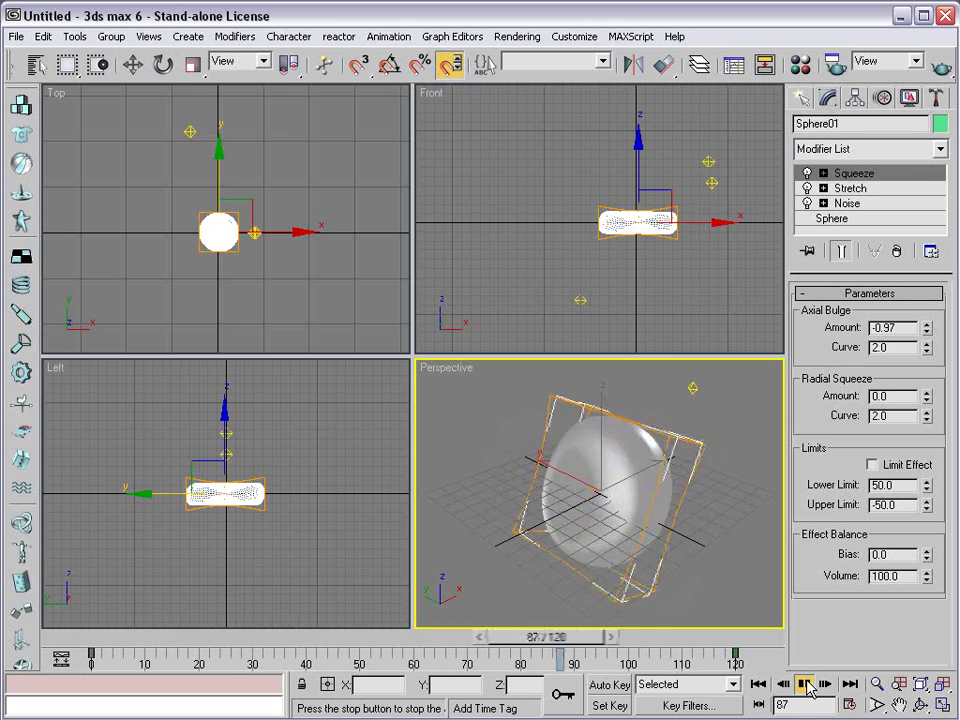
Step: Set Sphere01's rotation keys to linear tangents in the Mini Curve Editor
click(808, 686)
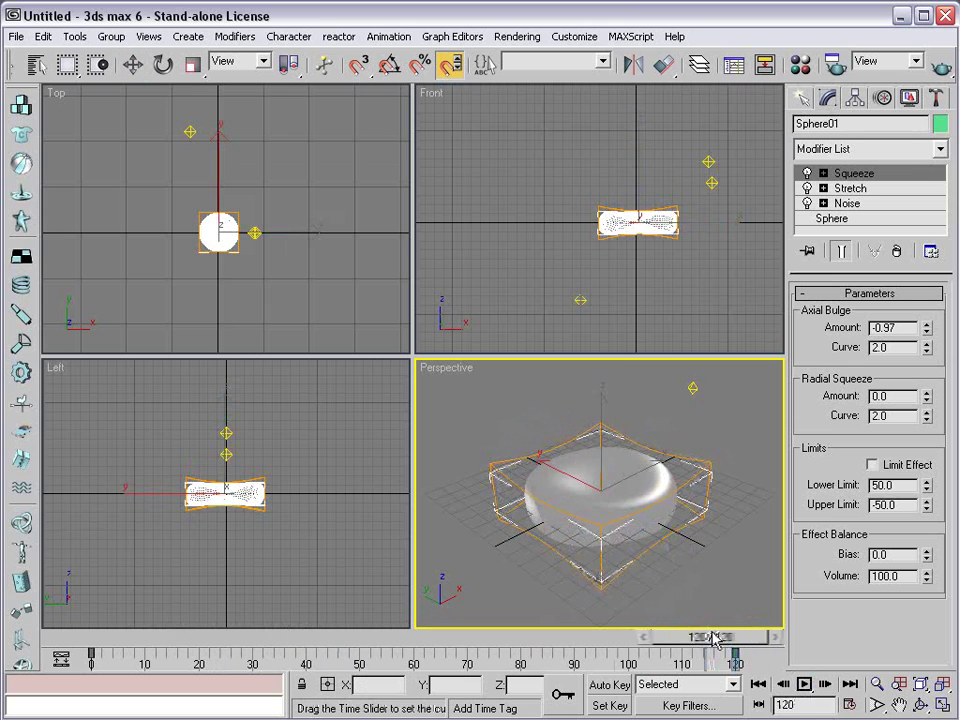
drag(684, 645, 740, 637)
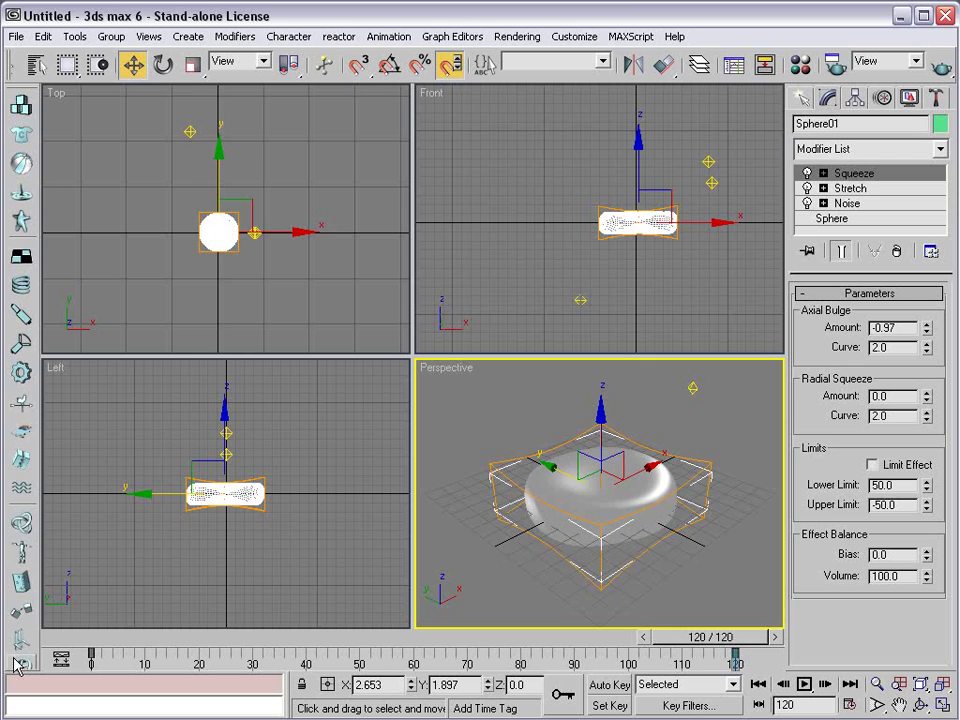
click(61, 661)
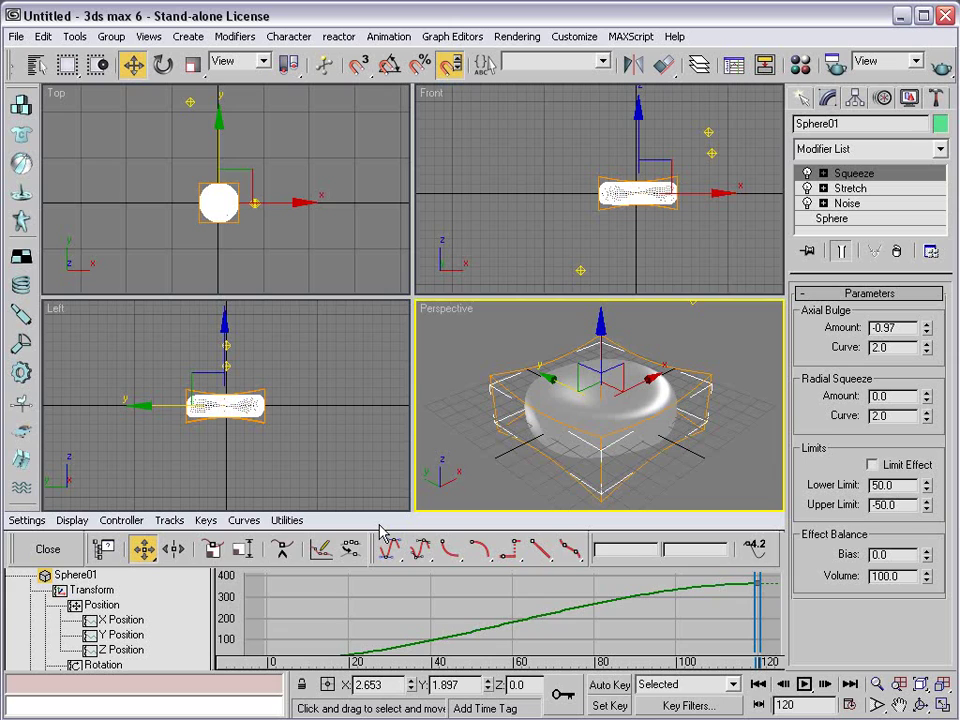
mouse_move(380, 530)
mouse_down()
mouse_move(364, 557)
mouse_move(377, 501)
mouse_move(396, 129)
mouse_up()
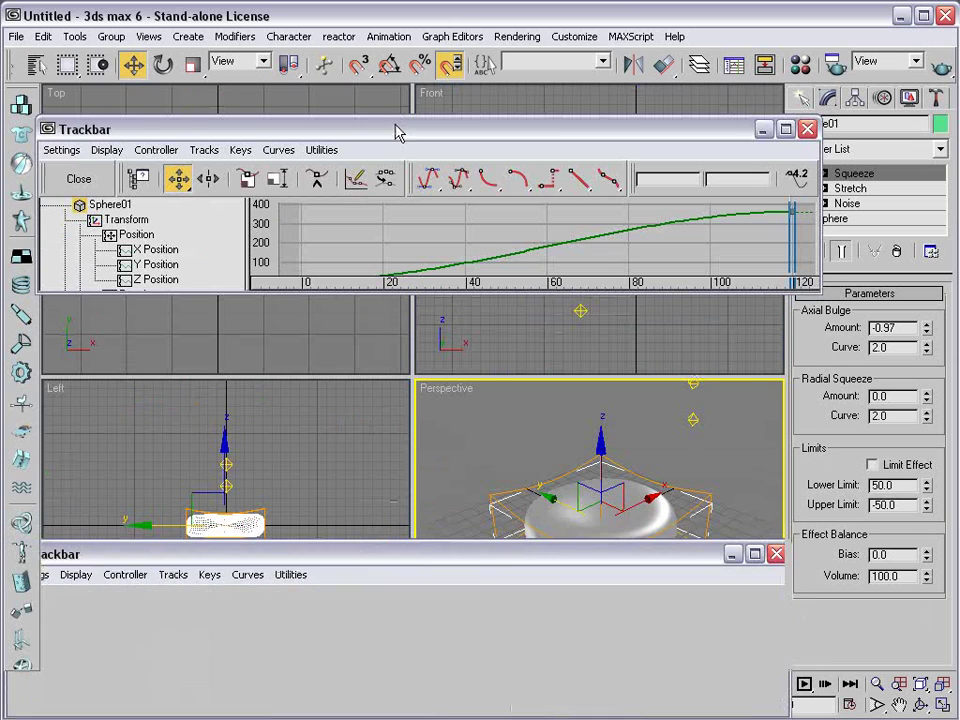
drag(818, 292, 825, 463)
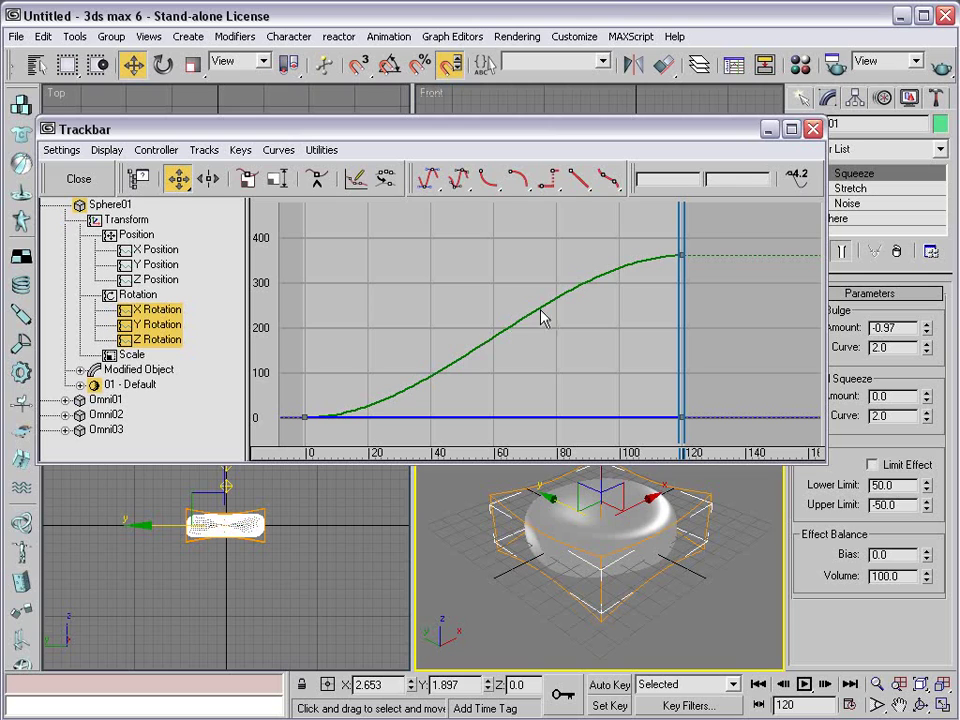
drag(712, 252, 296, 437)
click(582, 184)
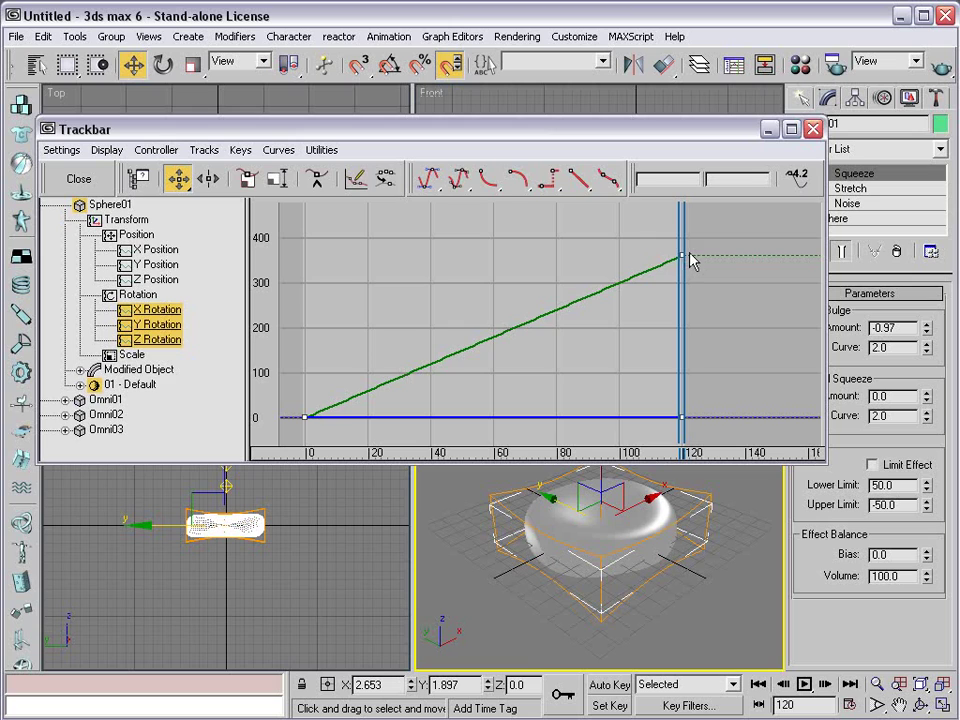
right_click(697, 561)
click(706, 605)
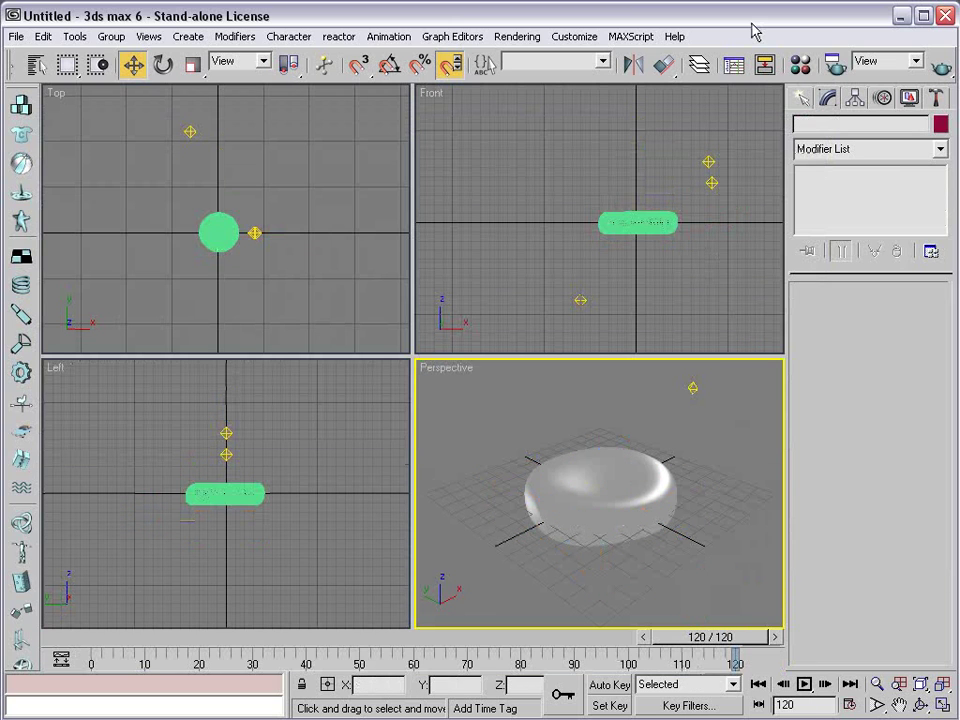
Step: Copy the red cell material into the second sample slot and open its diffuse Falloff map
click(940, 66)
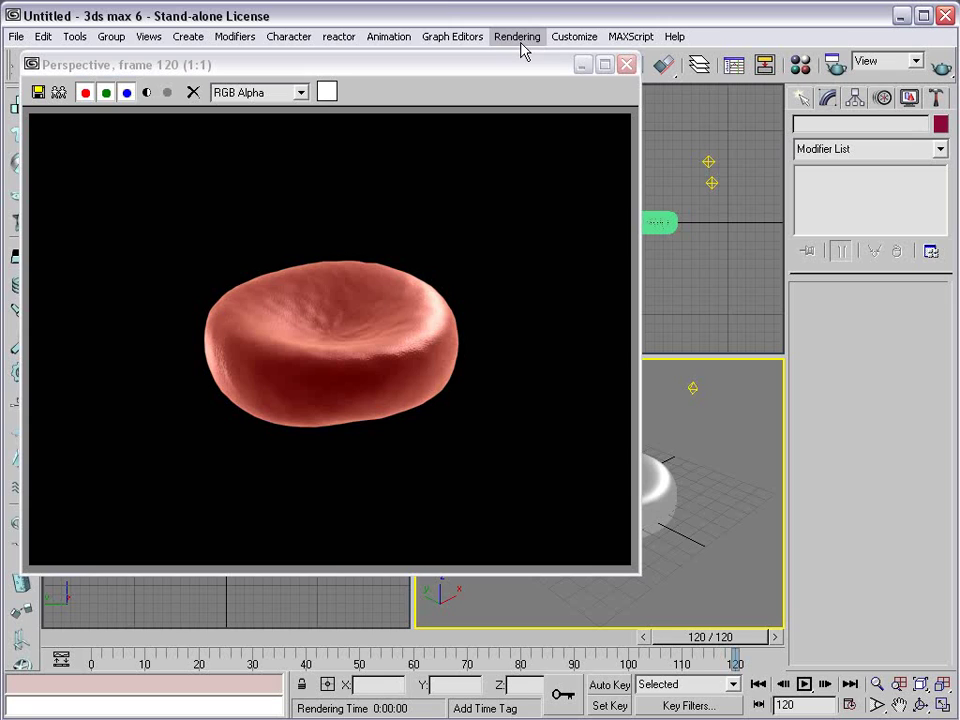
click(626, 64)
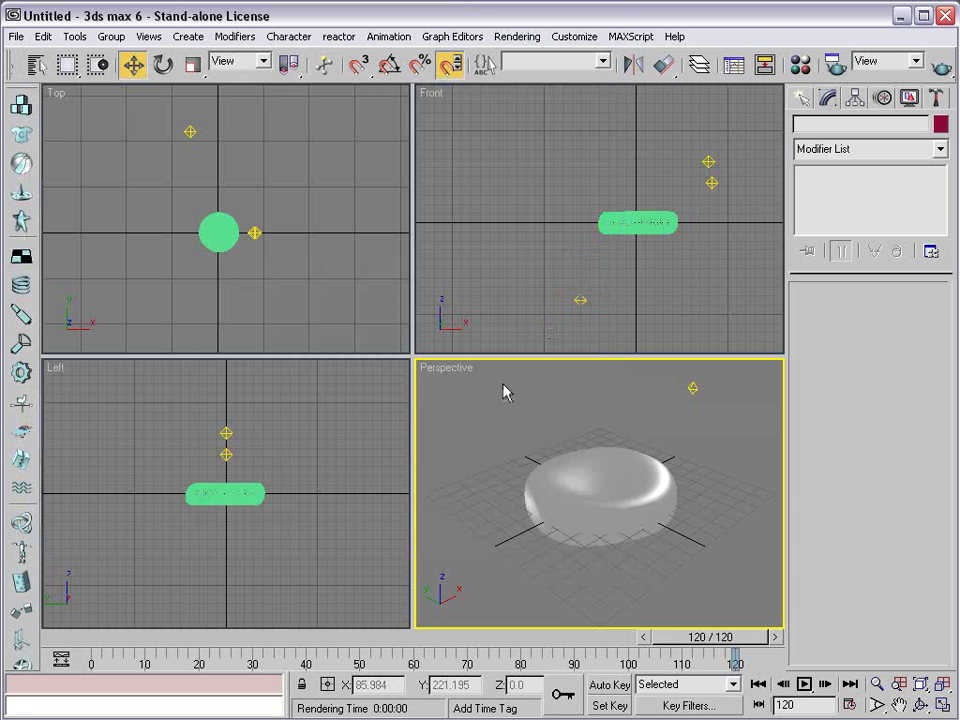
click(489, 407)
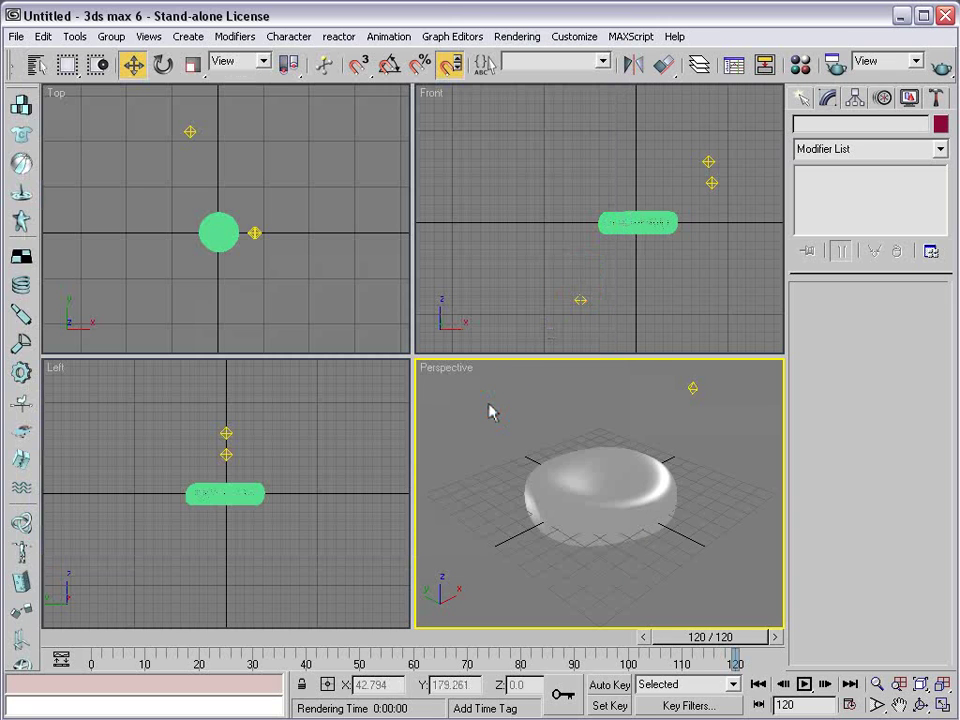
key(m)
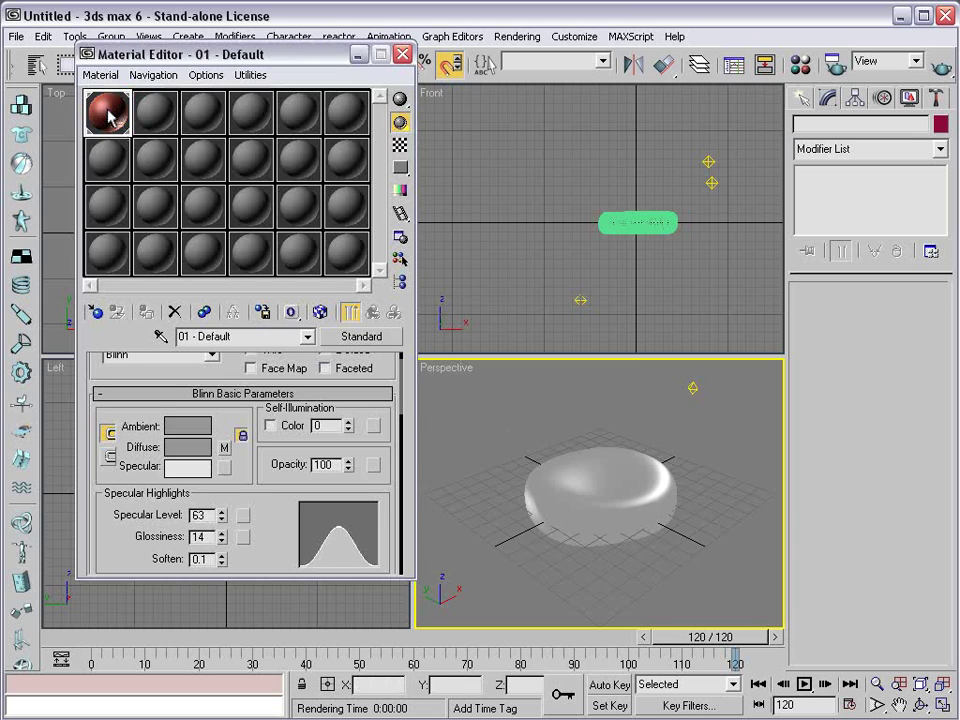
drag(108, 117, 156, 118)
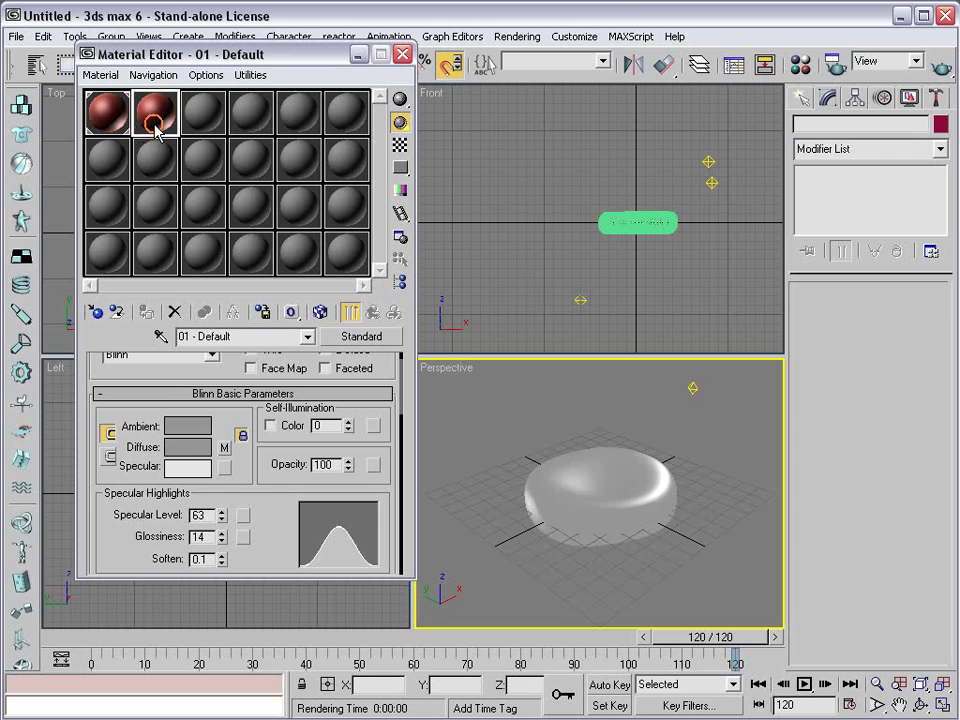
drag(261, 501, 245, 316)
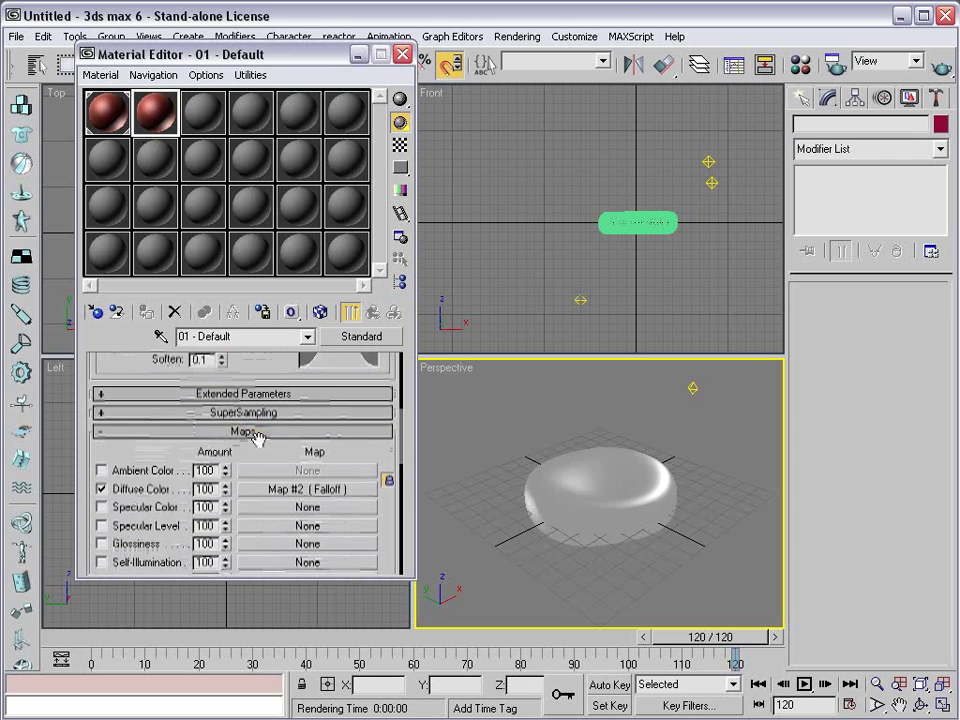
drag(215, 463, 246, 418)
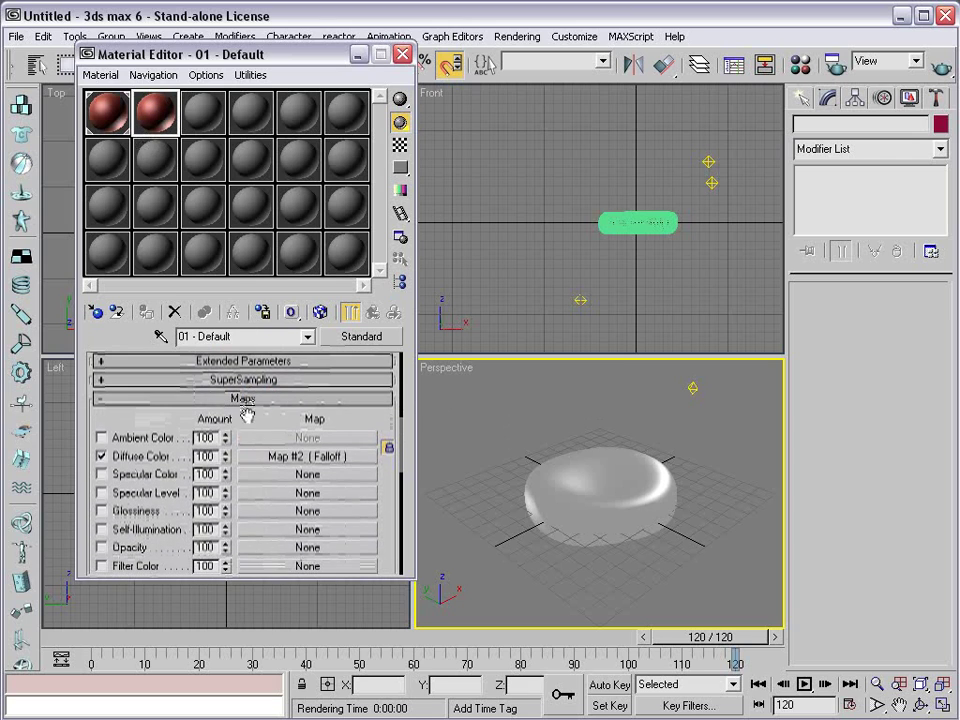
click(284, 459)
Step: Set the falloff colours to dark green and pale greyish green
click(118, 404)
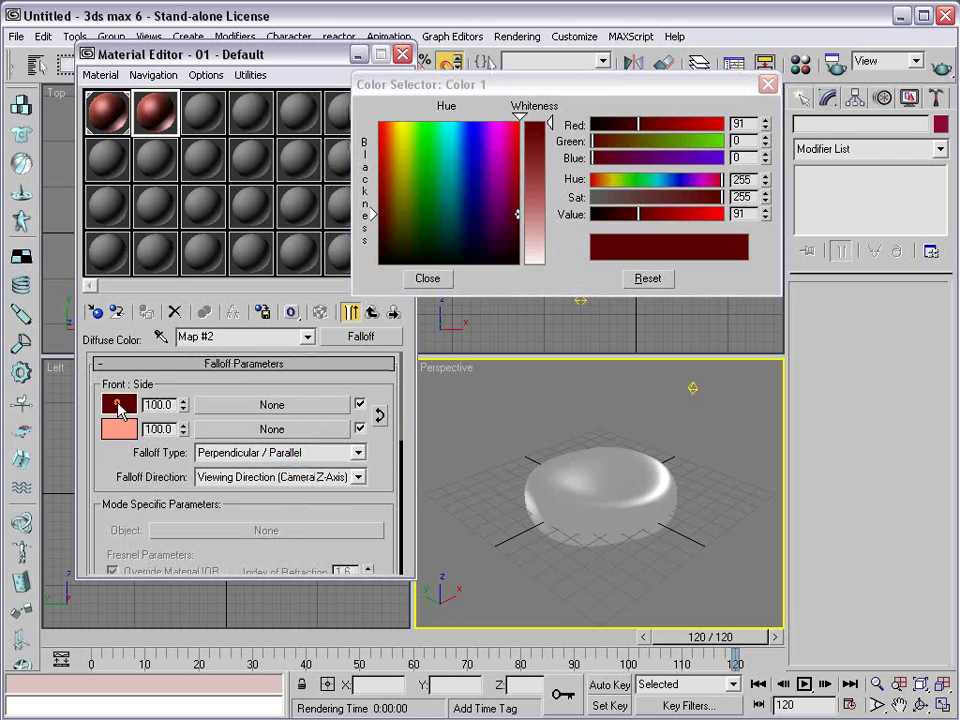
click(417, 231)
drag(618, 217, 616, 216)
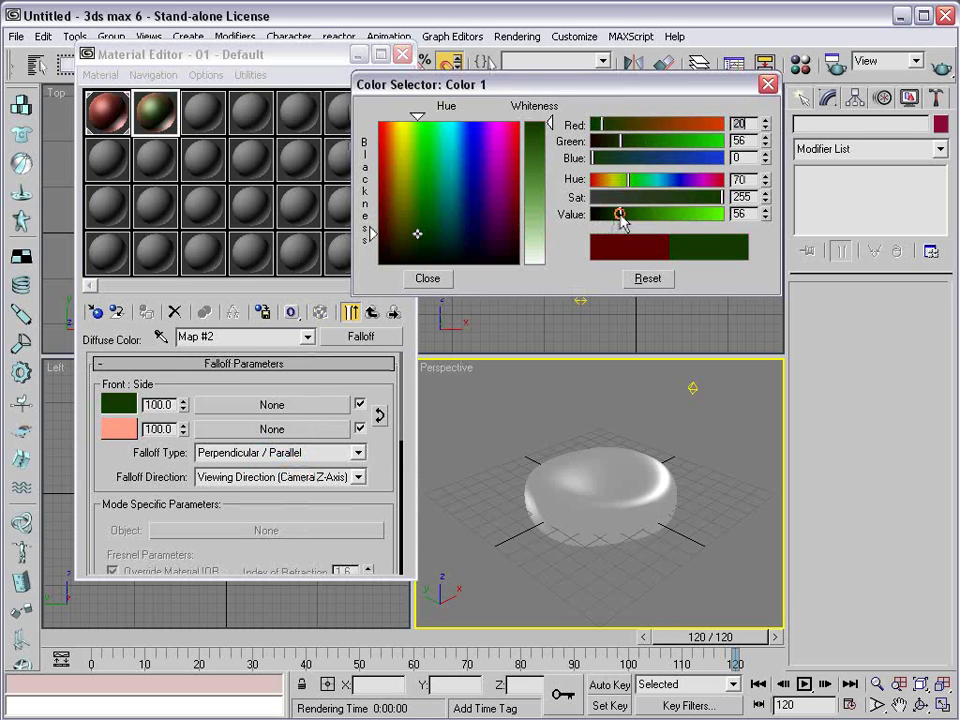
click(427, 278)
click(118, 428)
click(618, 124)
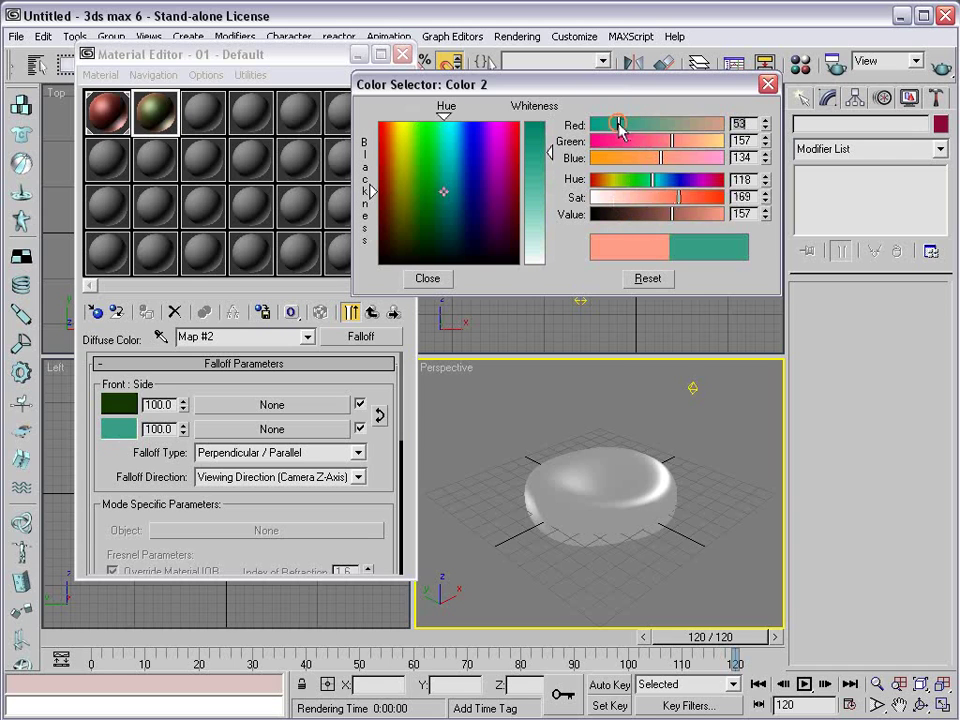
drag(648, 158, 637, 160)
mouse_move(679, 197)
mouse_down()
mouse_move(614, 197)
mouse_move(703, 222)
mouse_up()
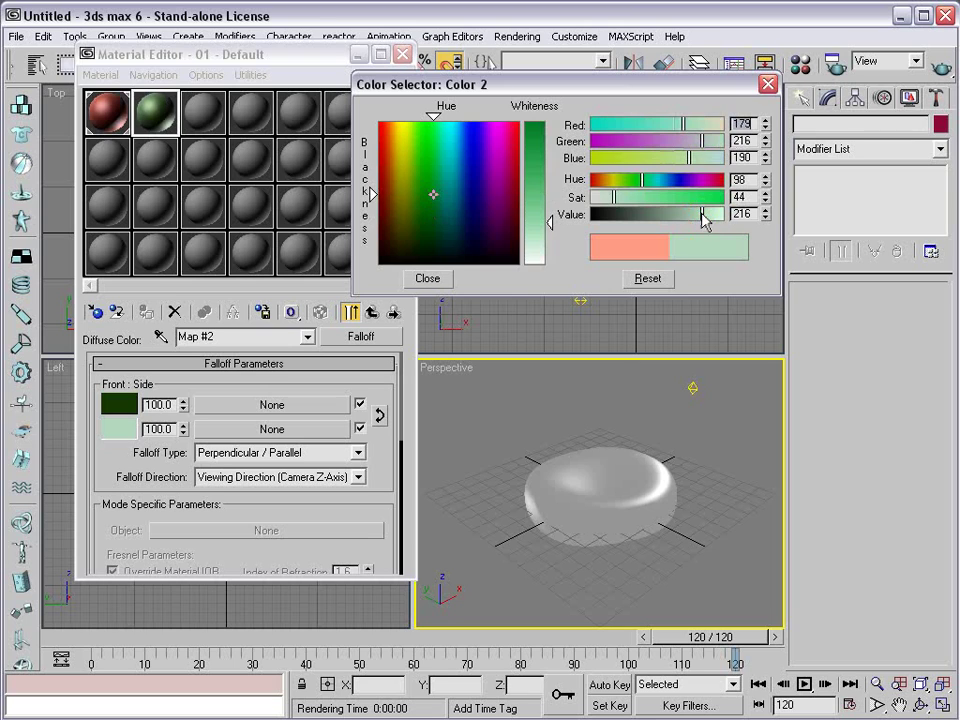
click(433, 278)
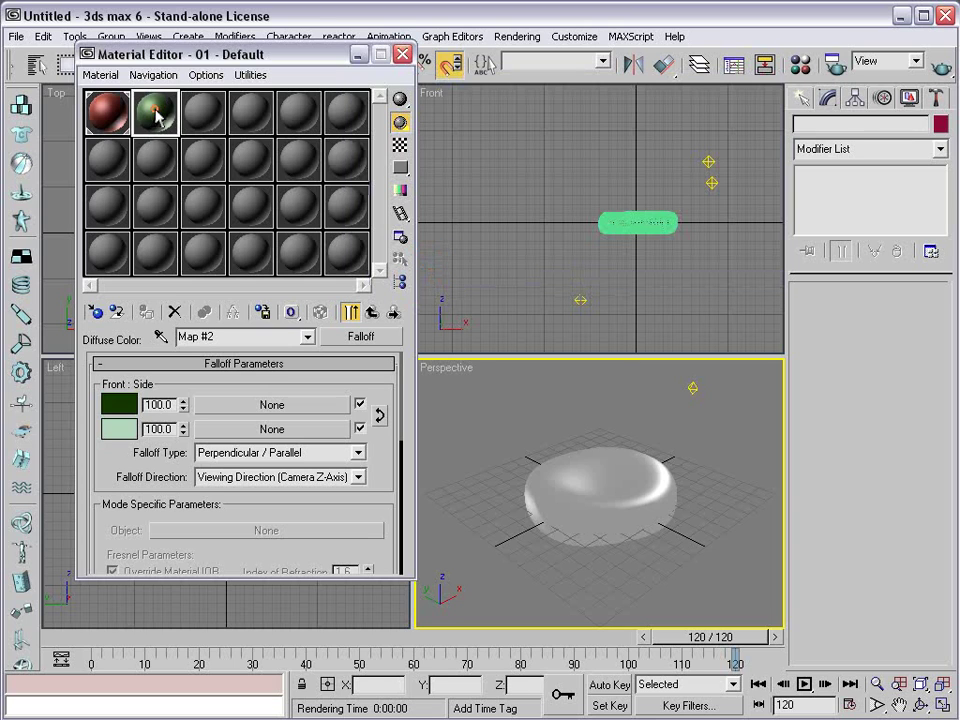
Step: Assign the second material to the cell, rename it 'Green', and test-render
drag(158, 115, 570, 485)
click(392, 370)
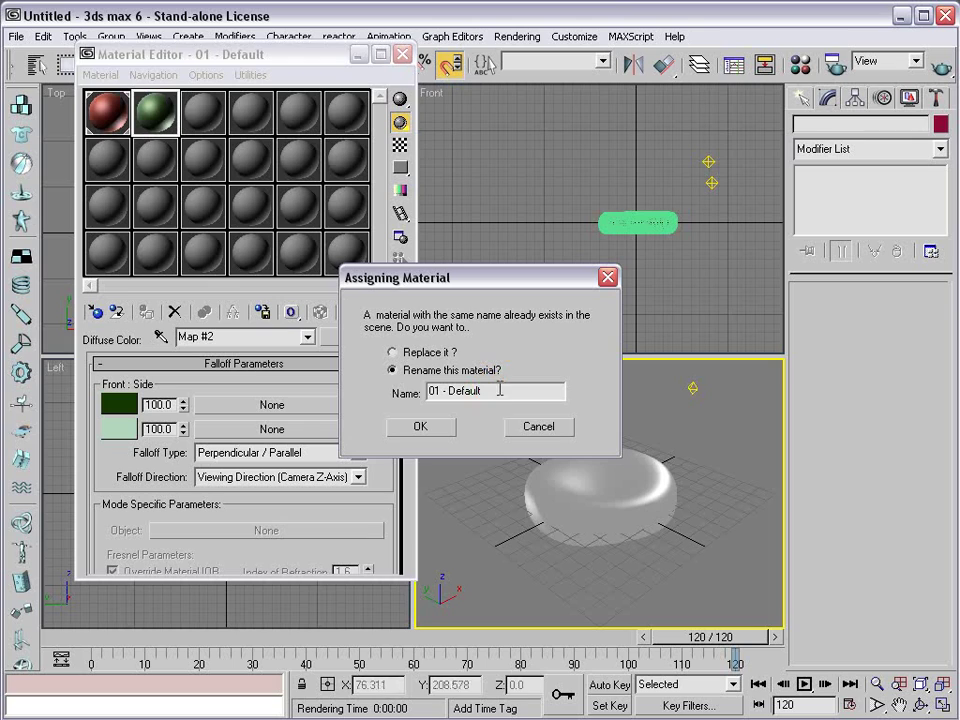
double_click(499, 390)
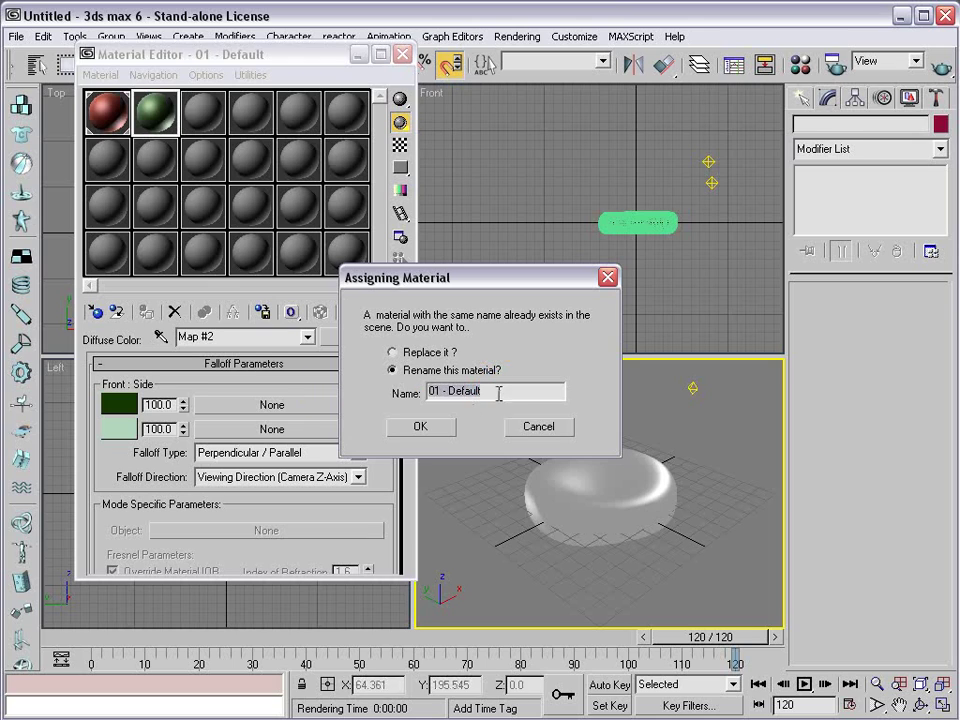
text(Green)
key(Return)
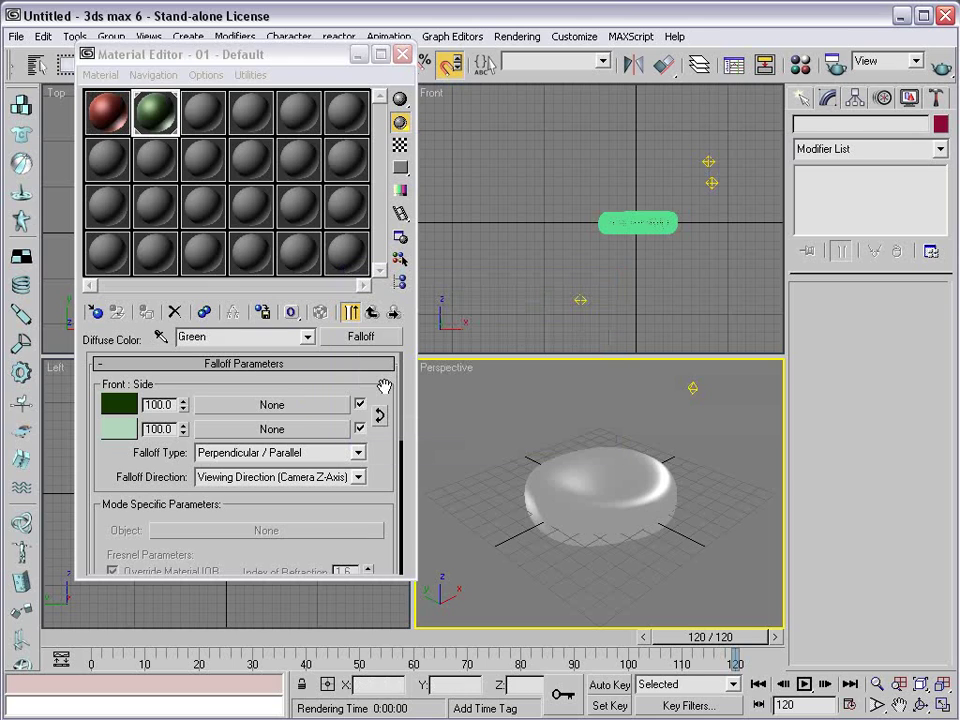
click(941, 64)
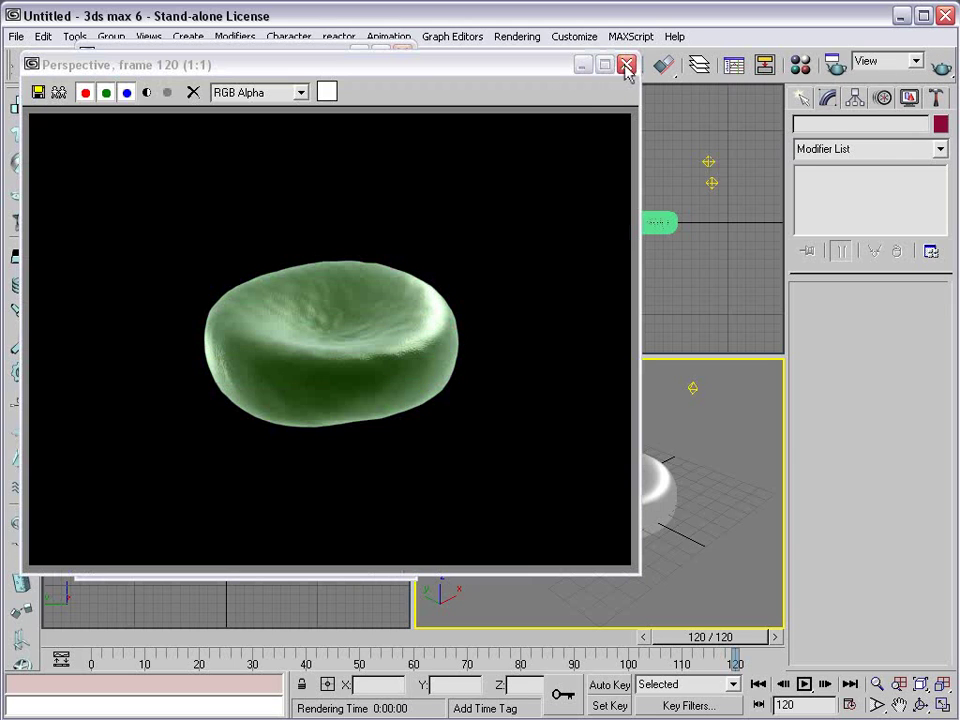
click(626, 66)
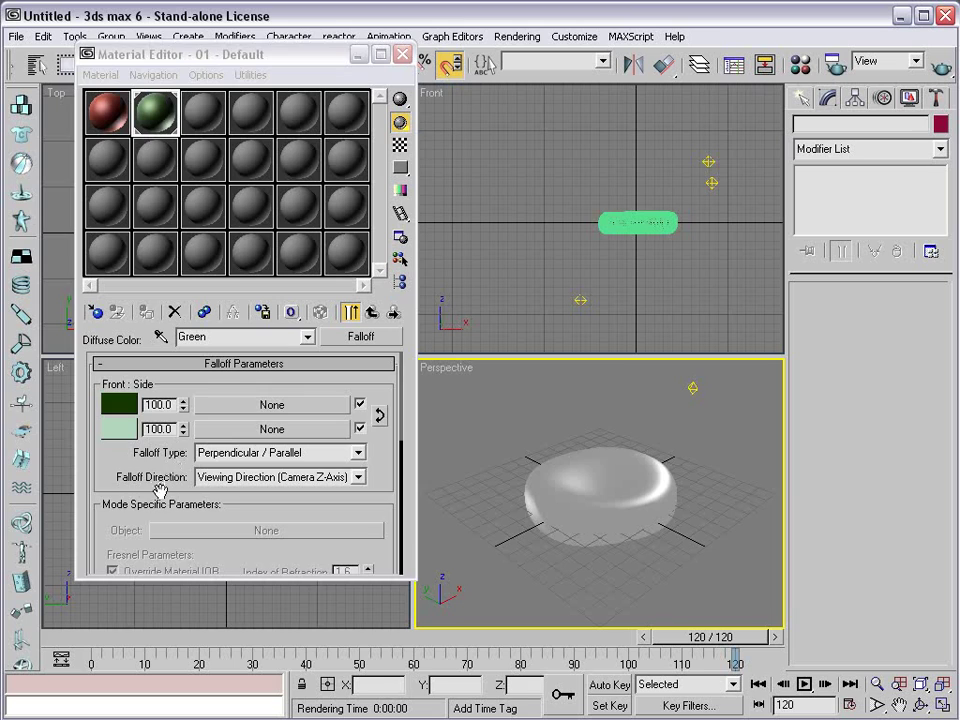
drag(159, 489, 147, 378)
scroll(147, 378, down, 5)
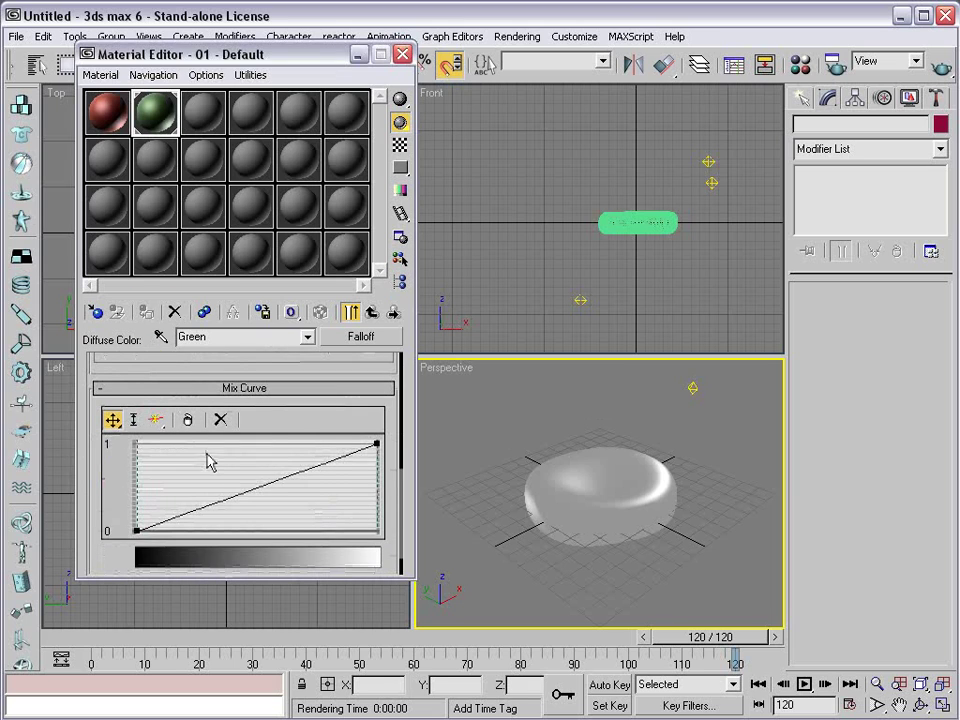
Step: Replace the Green material's Noise displacement map with a Cellular map
click(373, 311)
scroll(140, 418, down, 2)
scroll(140, 418, down, 4)
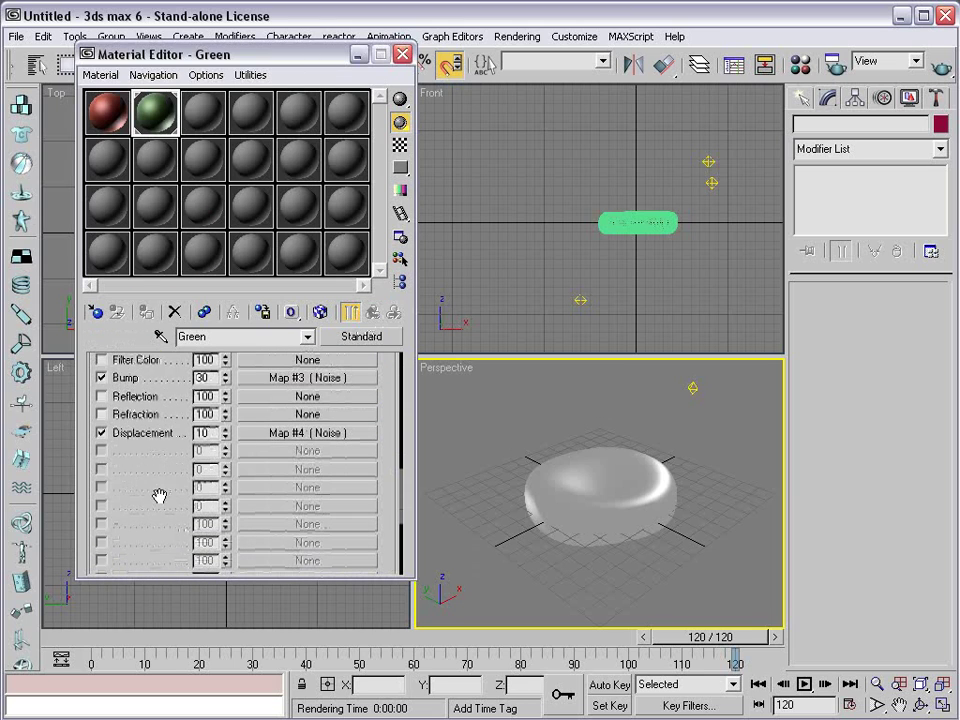
click(285, 442)
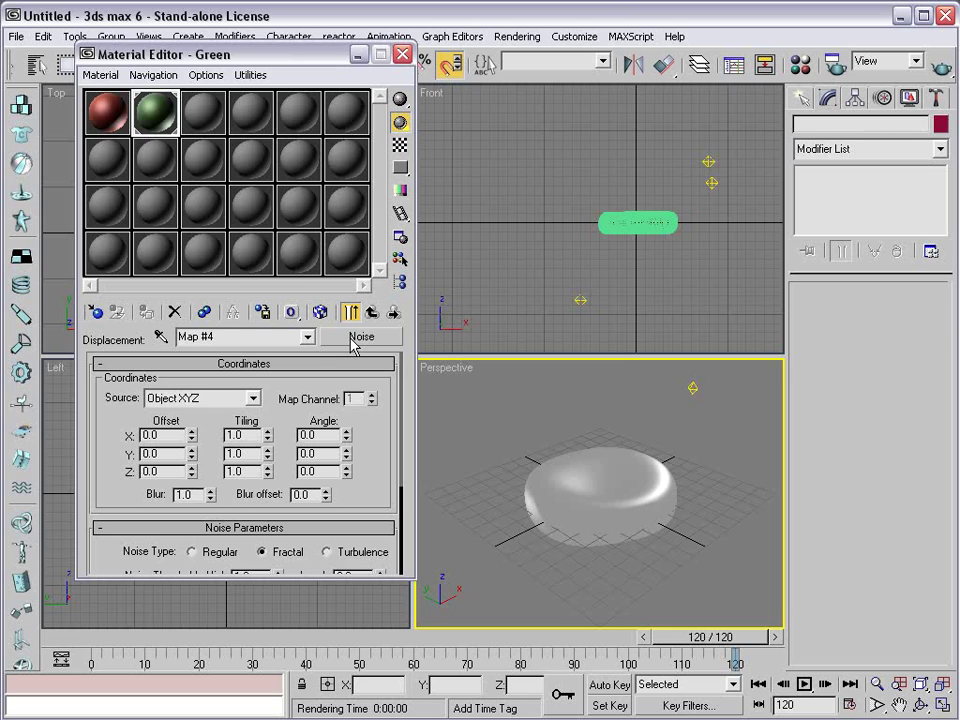
click(372, 312)
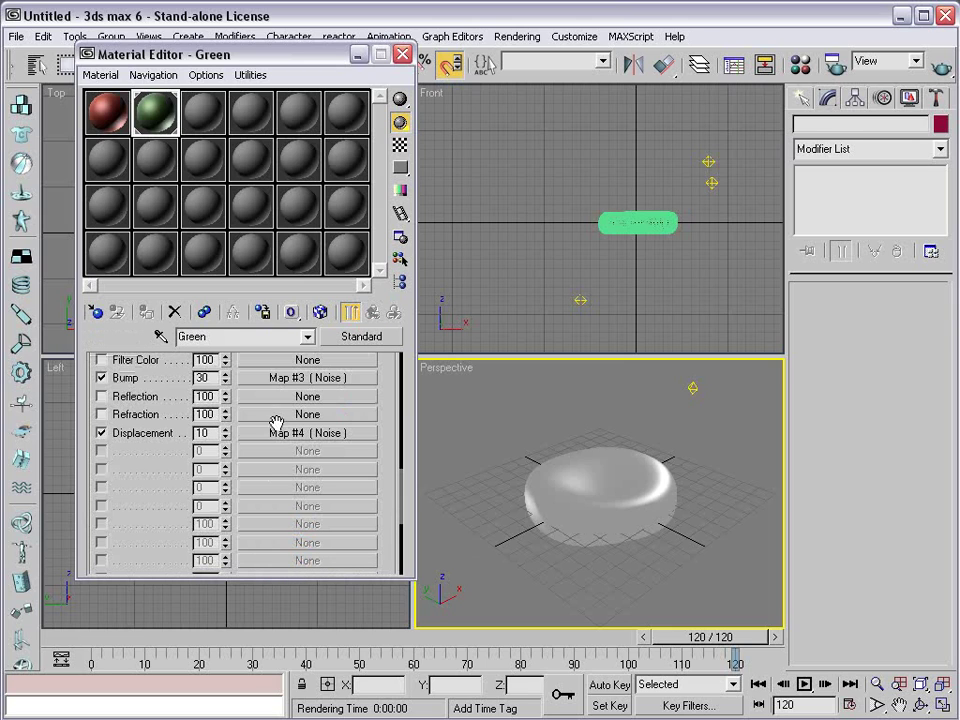
drag(278, 420, 280, 436)
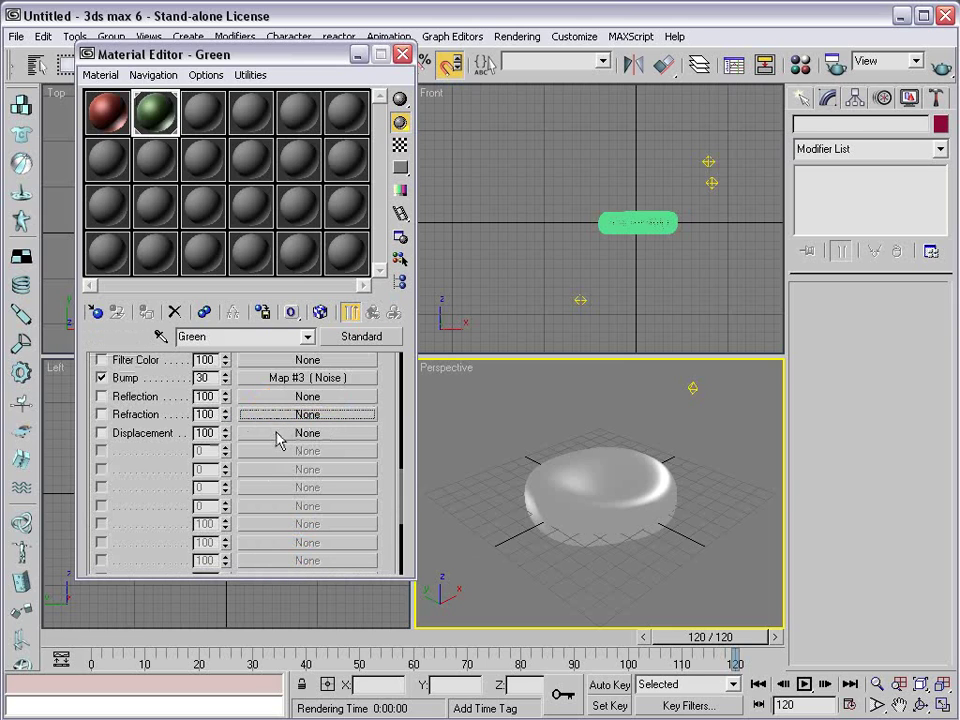
click(277, 437)
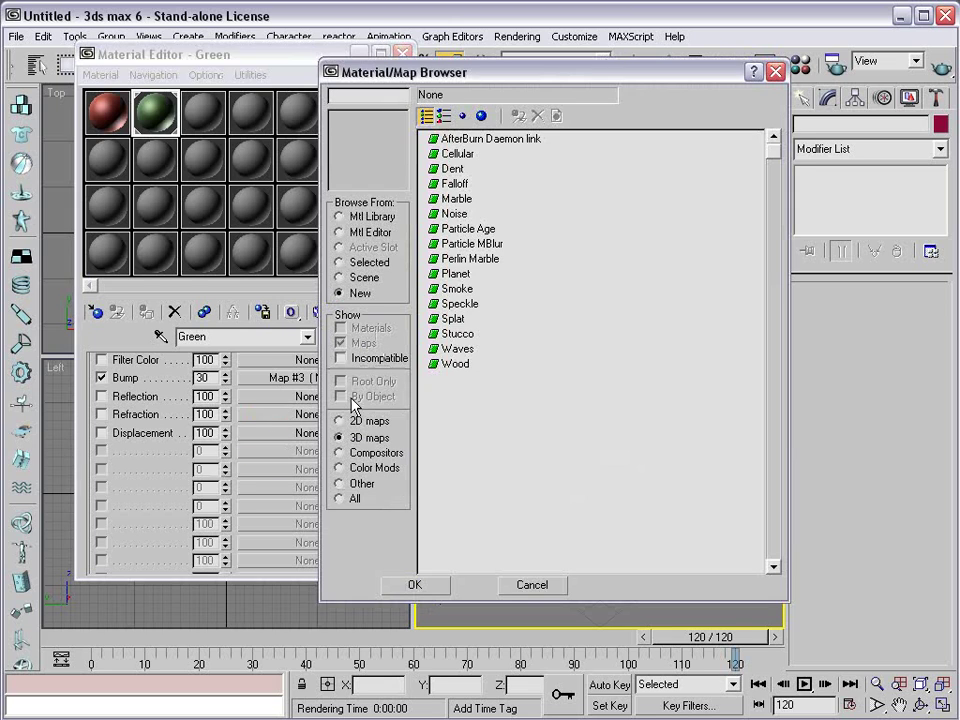
double_click(456, 154)
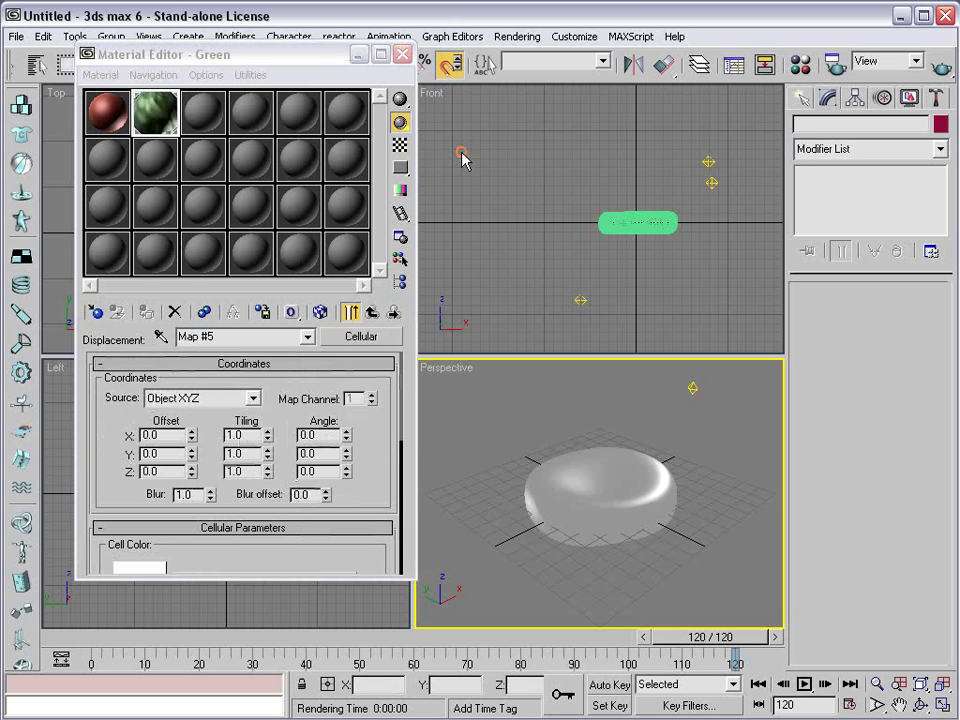
Step: Reposition the enlarged material preview and test-render the cellular displacement
double_click(158, 120)
drag(810, 69, 278, 63)
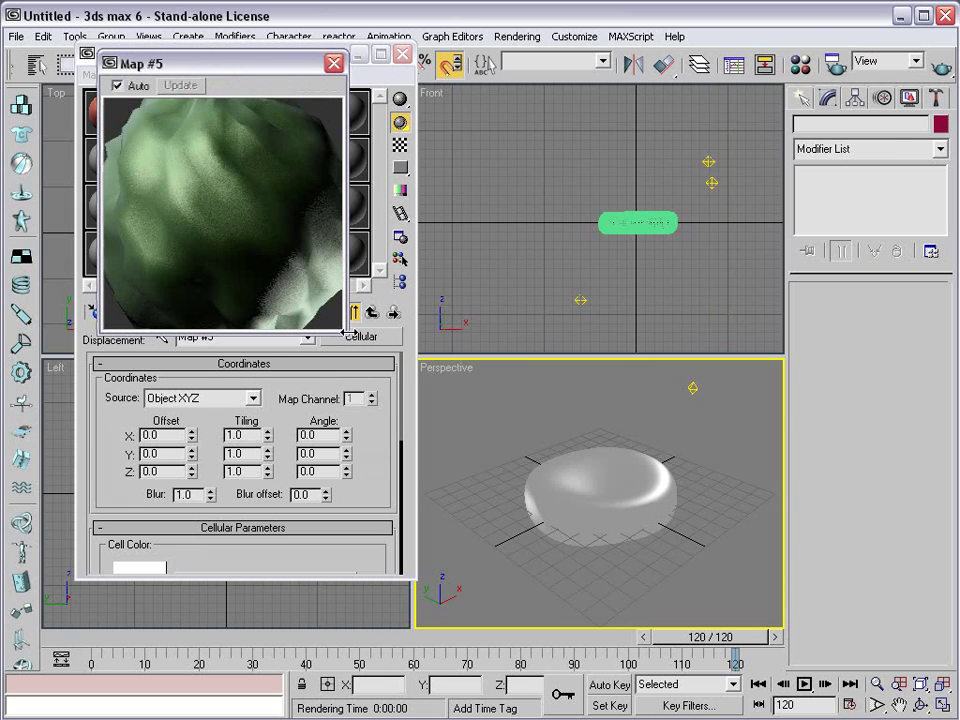
drag(343, 331, 297, 287)
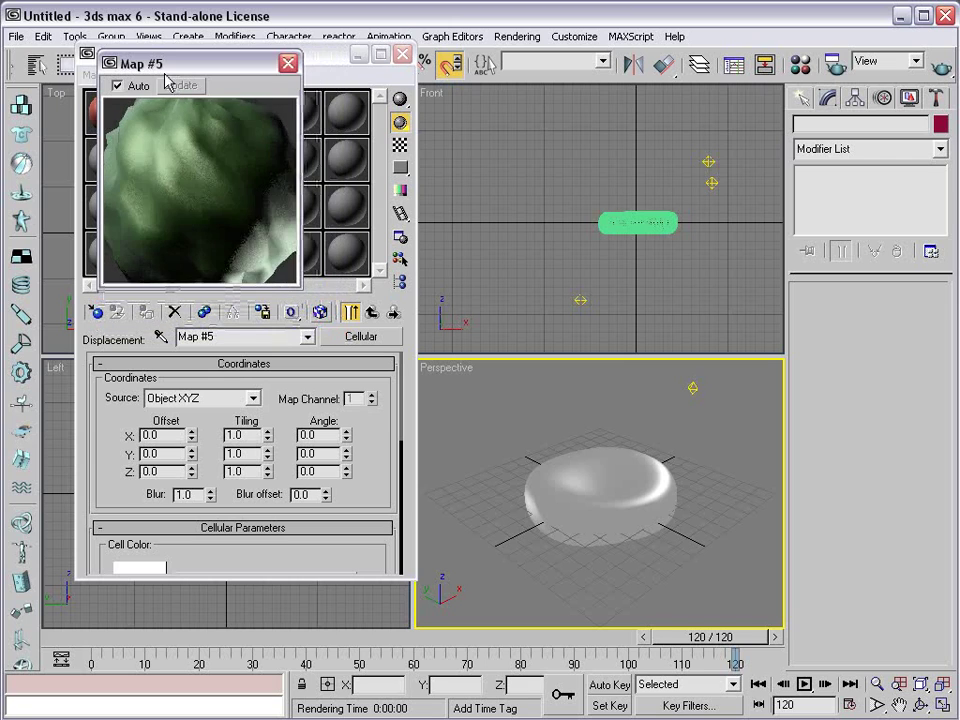
drag(172, 75, 467, 80)
click(940, 65)
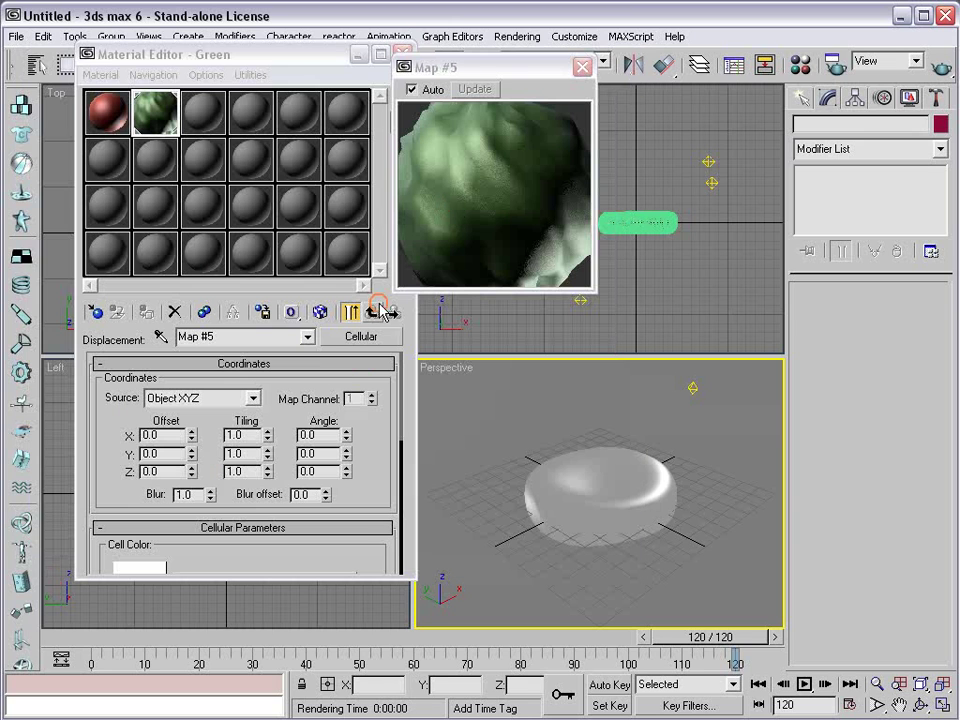
Step: Set the cellular displacement amount to 40 and test-render the result
click(472, 52)
click(371, 313)
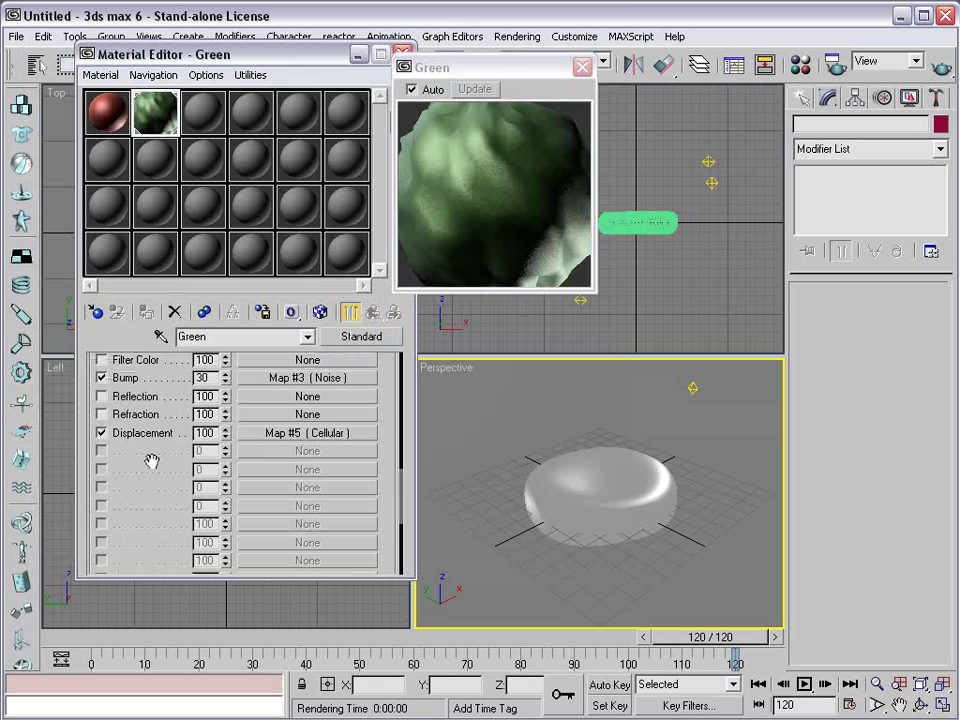
double_click(208, 432)
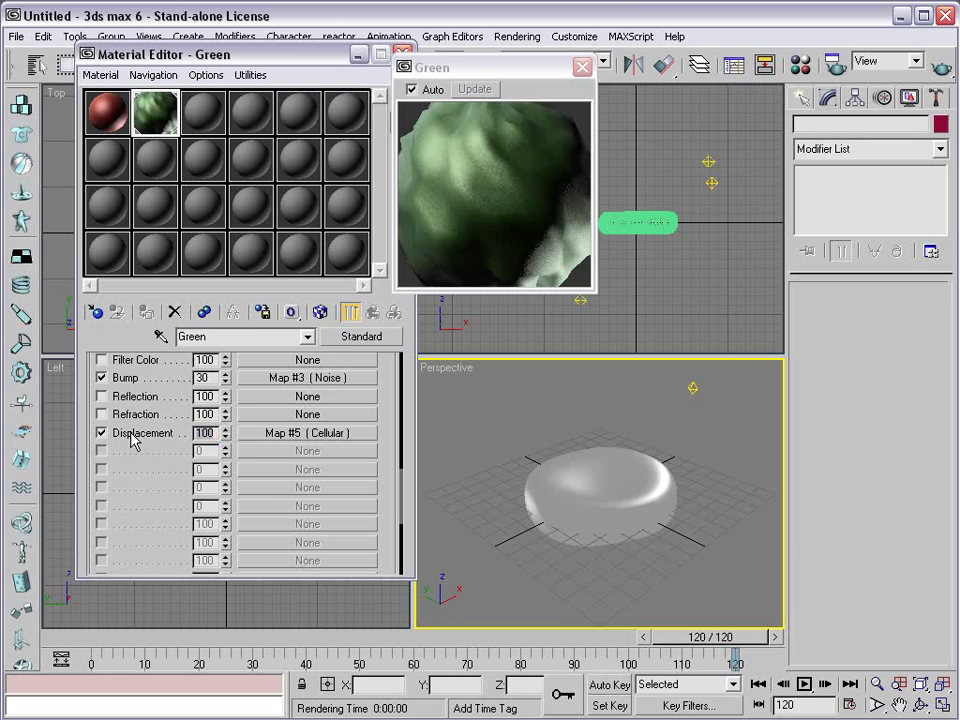
text(40)
key(Return)
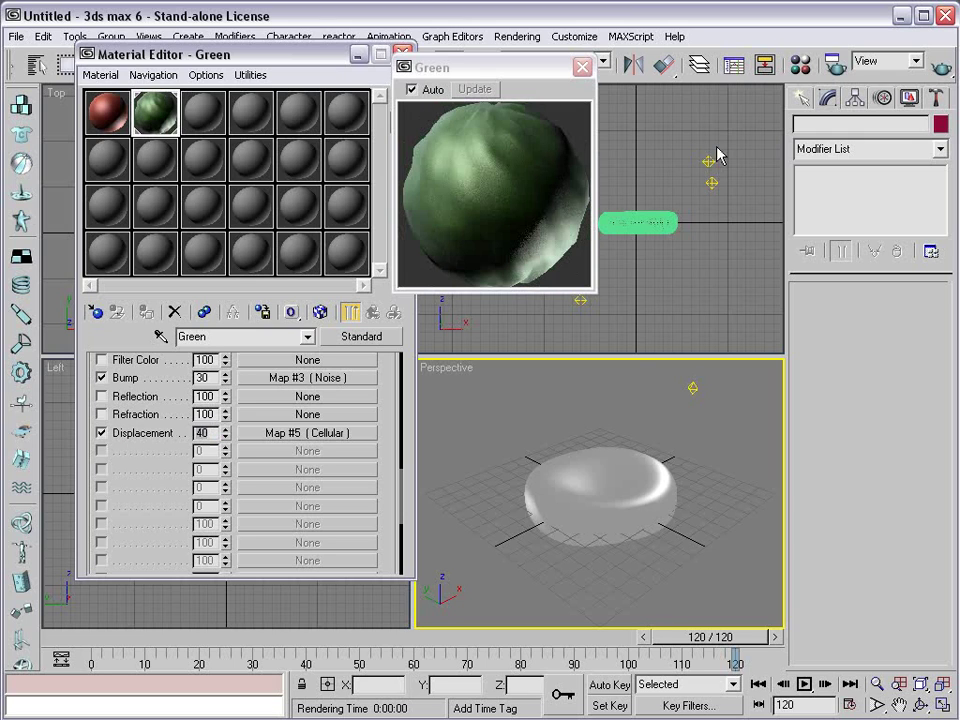
click(940, 66)
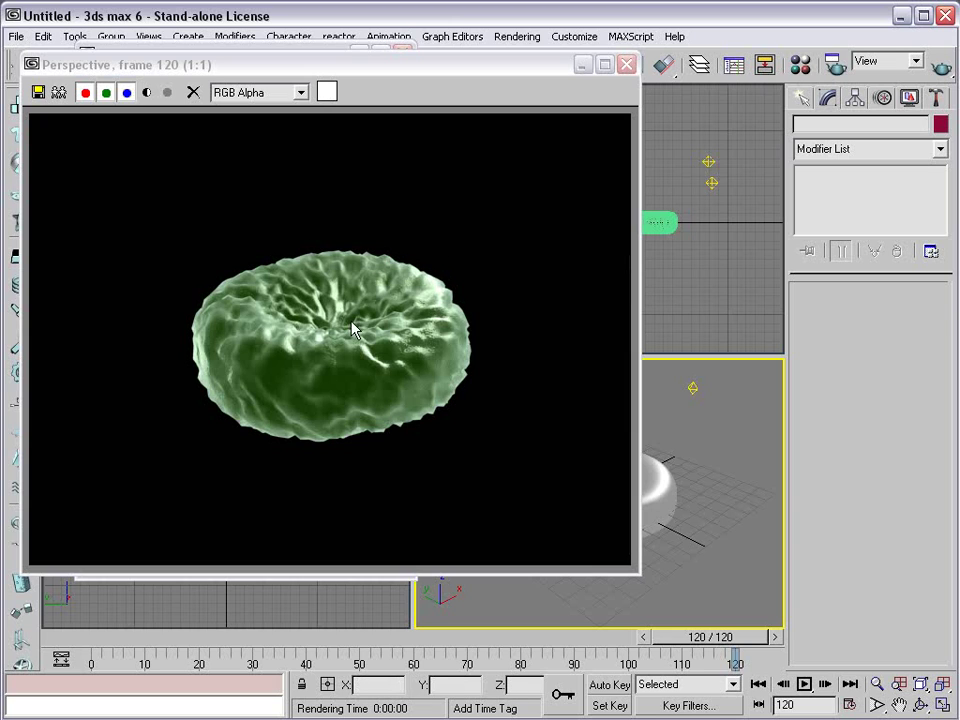
click(626, 64)
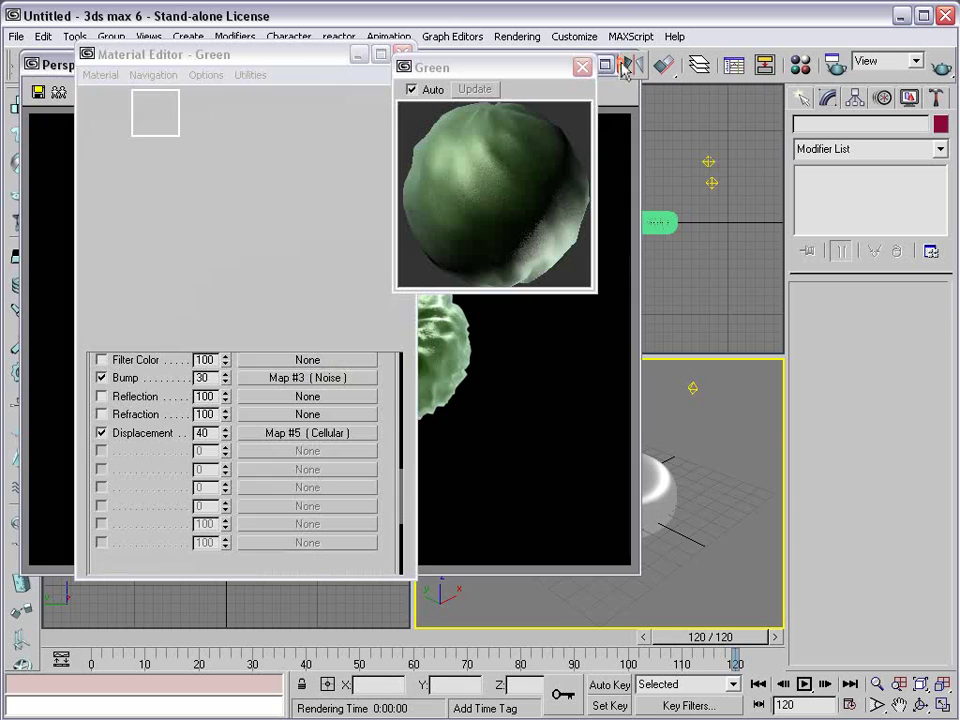
drag(156, 440, 168, 597)
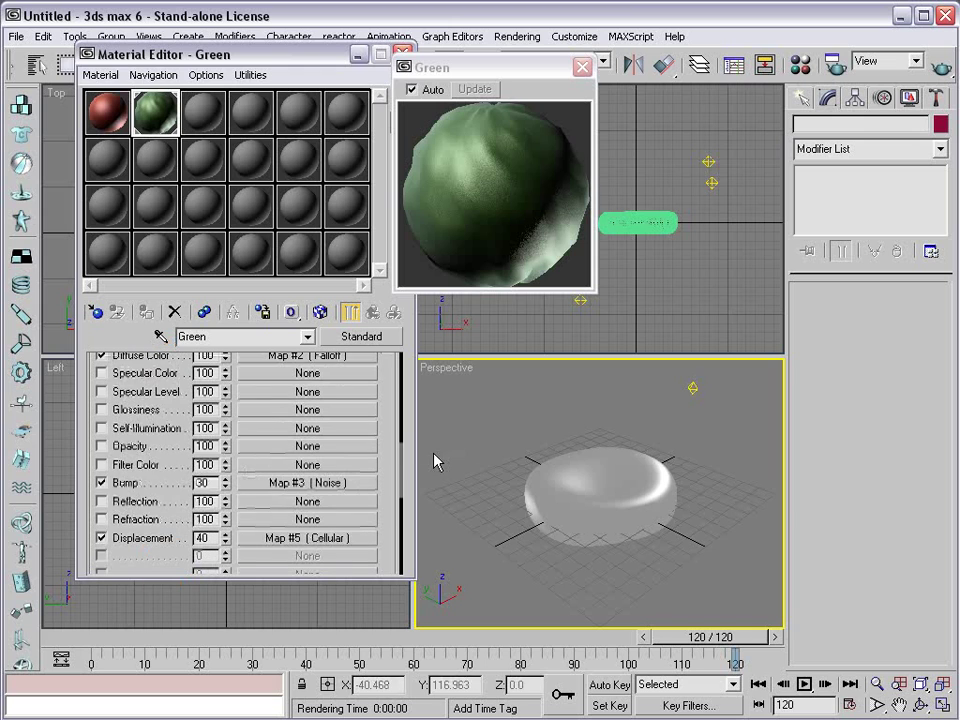
scroll(388, 403, up, 2)
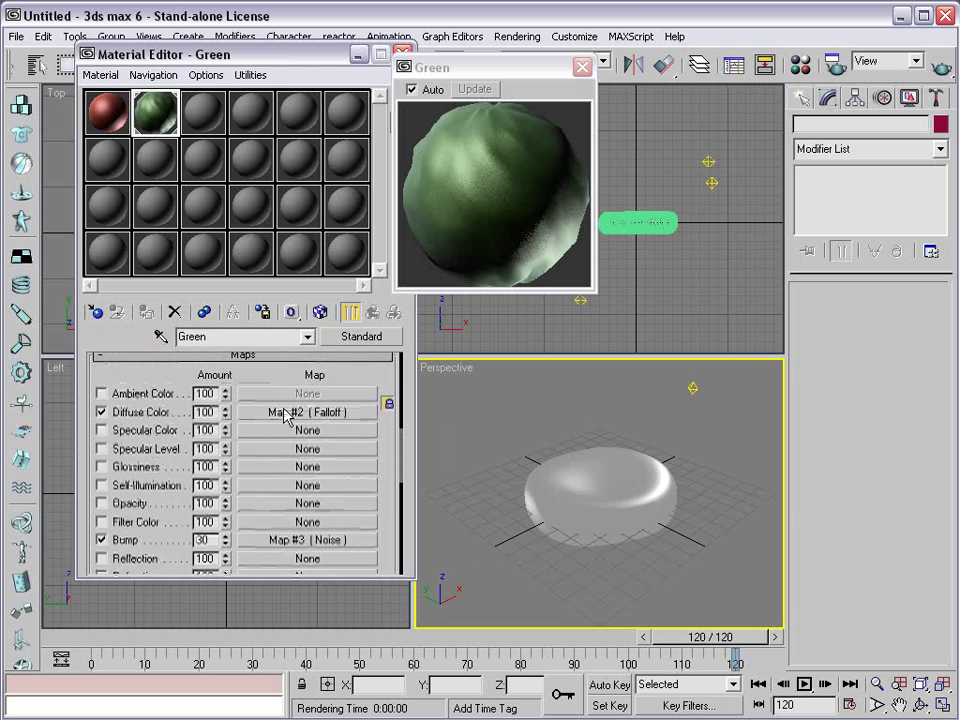
Step: Lower the falloff's front colour saturation and value to a dull dark green, then test-render
click(287, 412)
click(122, 404)
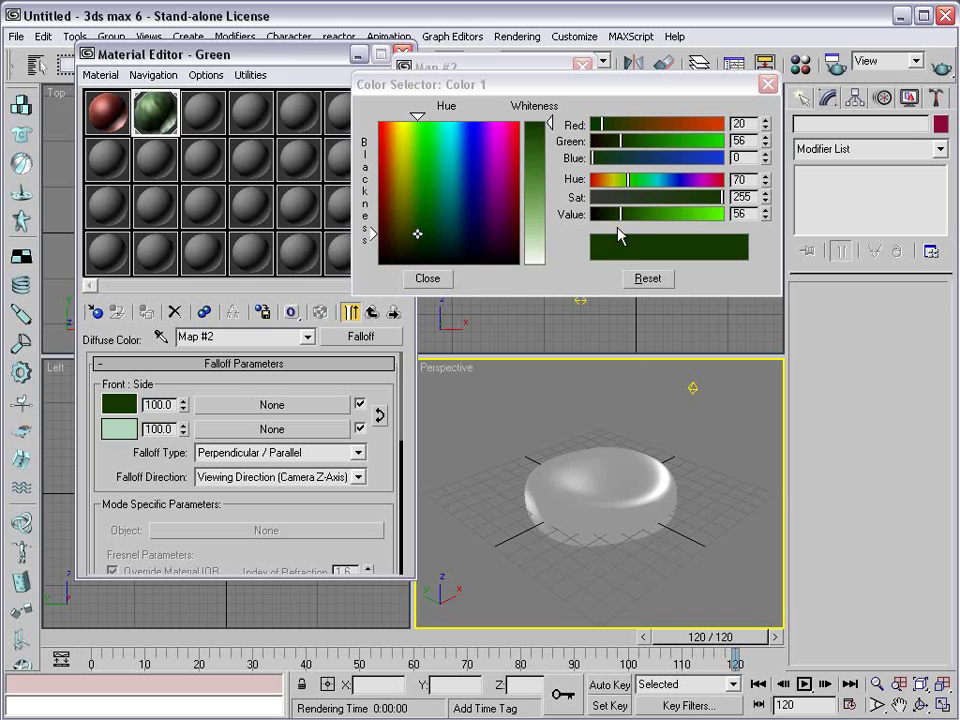
click(636, 197)
drag(620, 216, 613, 216)
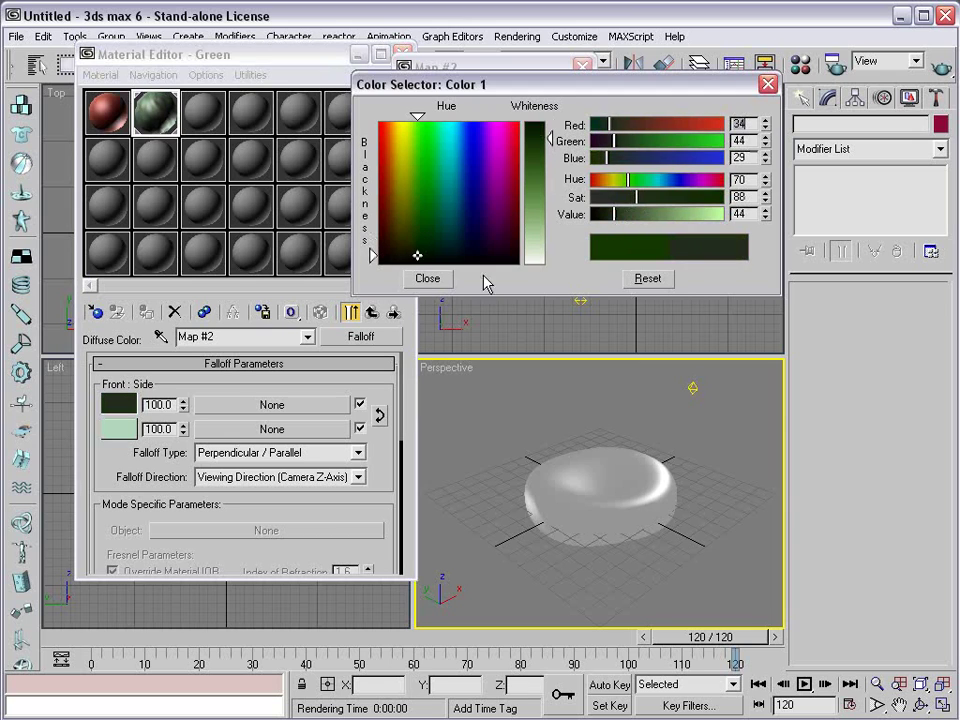
click(427, 279)
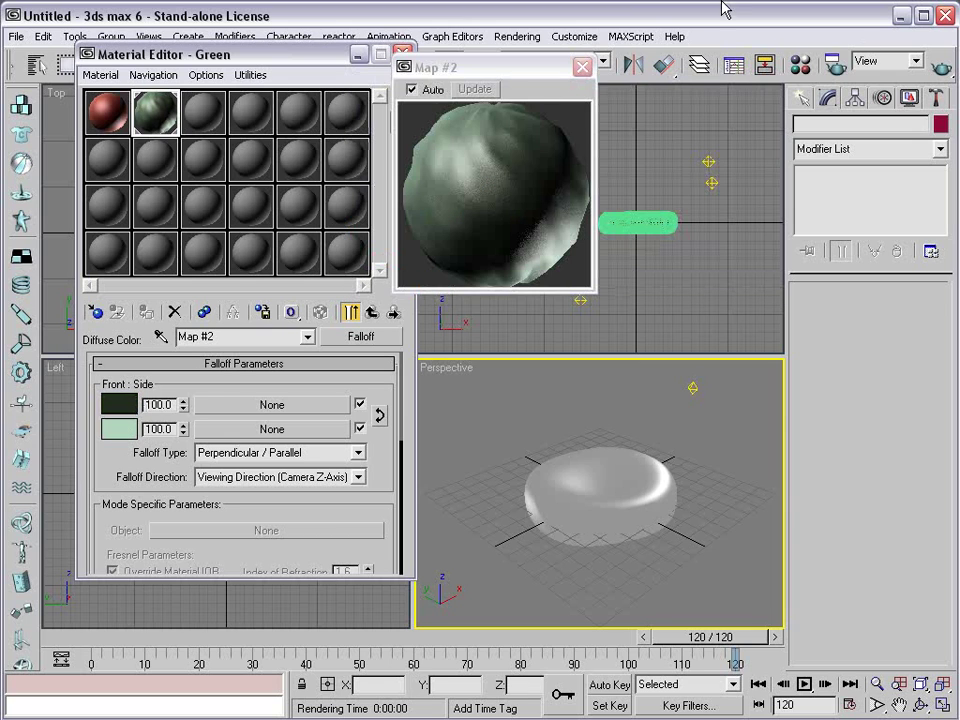
key(shift+q)
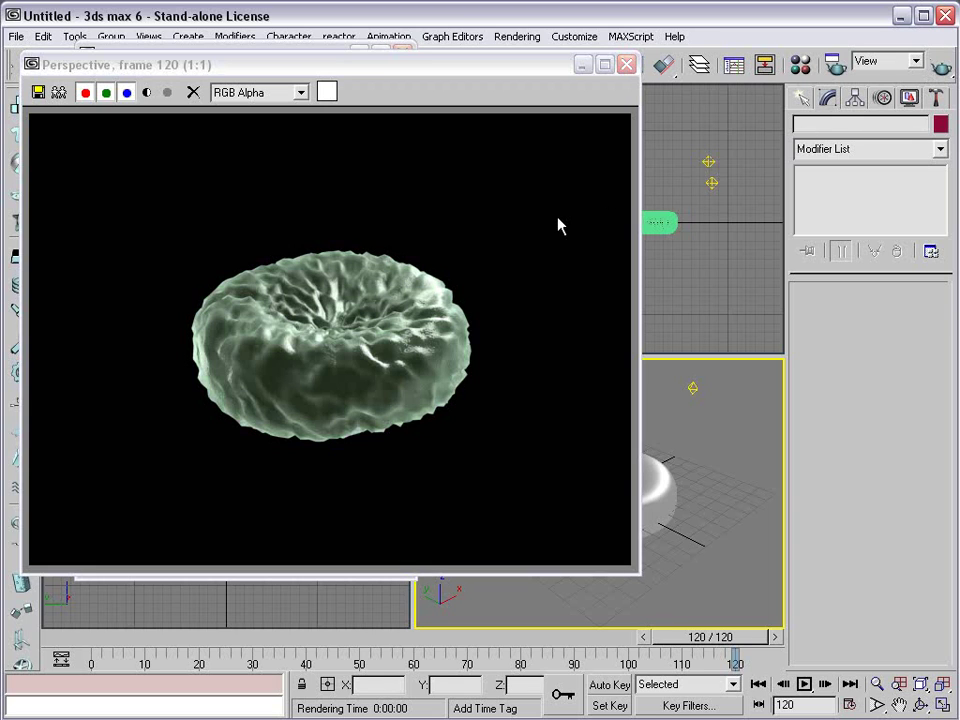
click(626, 64)
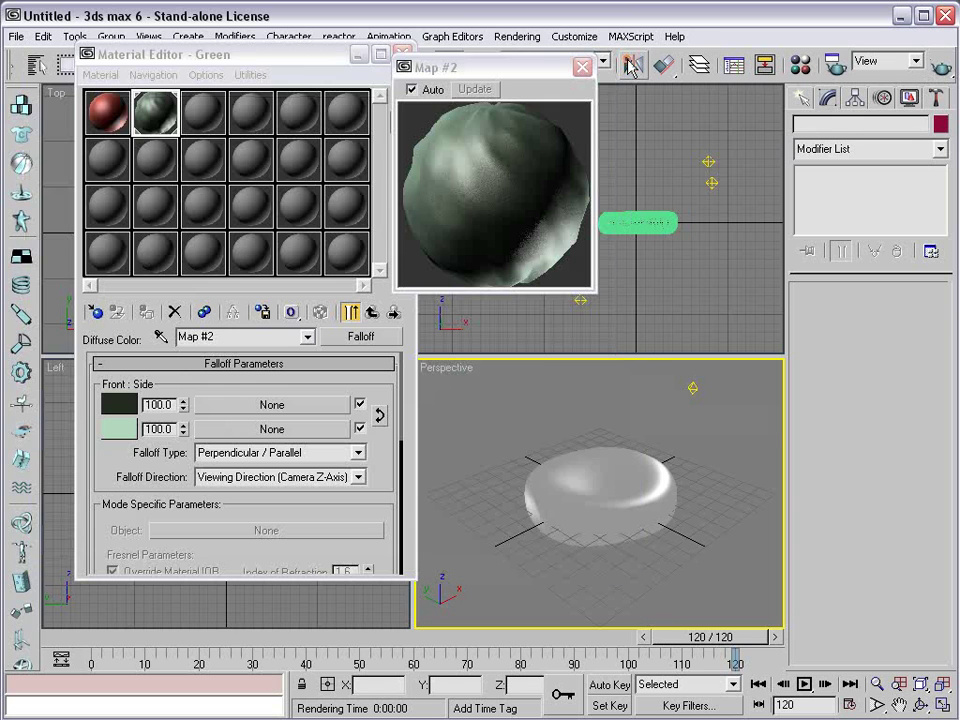
Step: Test-render frame 120 from the perspective view
right_click(577, 430)
click(584, 427)
drag(511, 72, 287, 107)
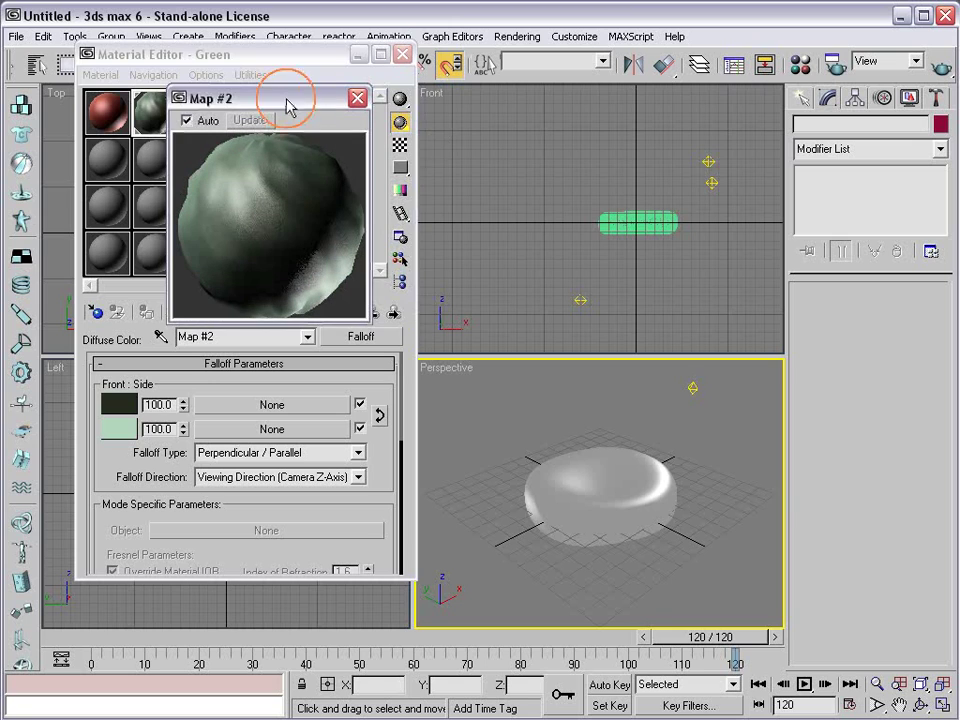
scroll(596, 216, down, 2)
scroll(604, 218, up, 4)
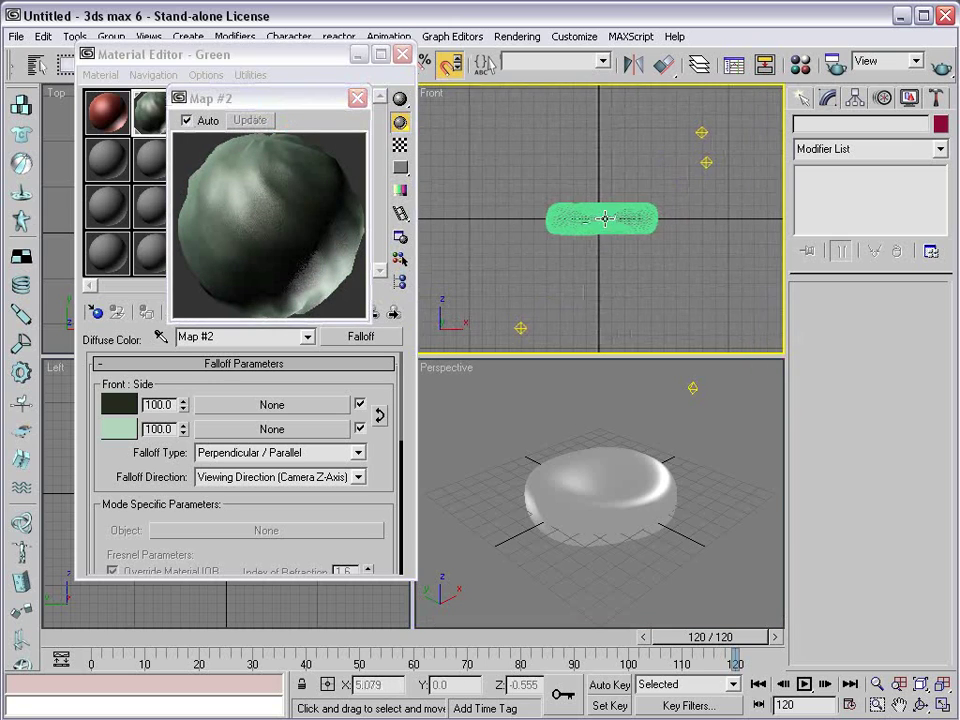
scroll(604, 218, up, 2)
click(659, 529)
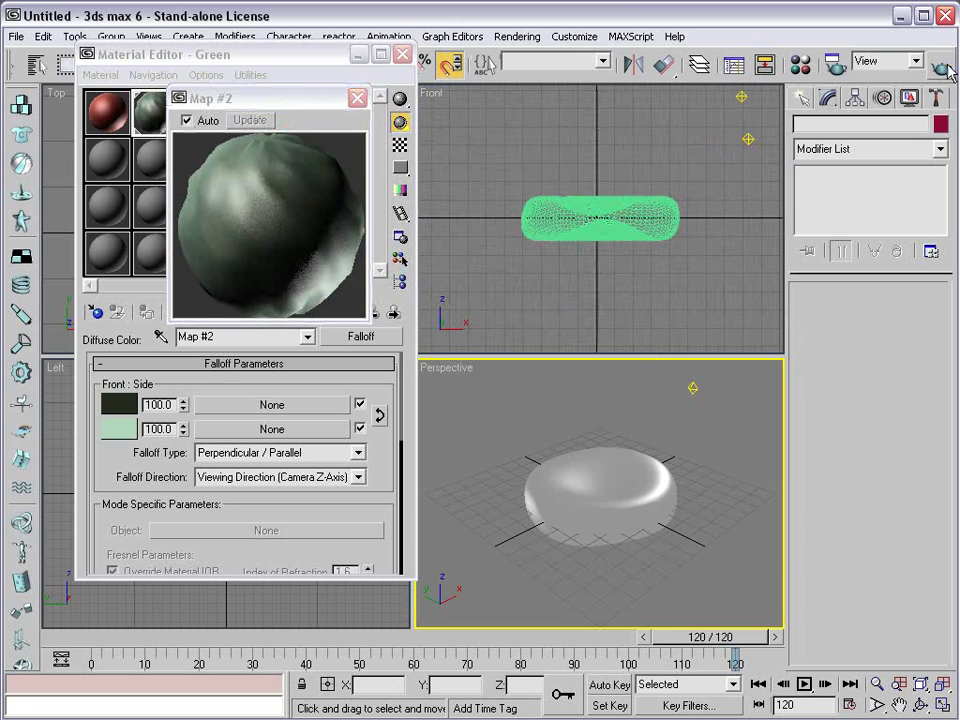
click(942, 67)
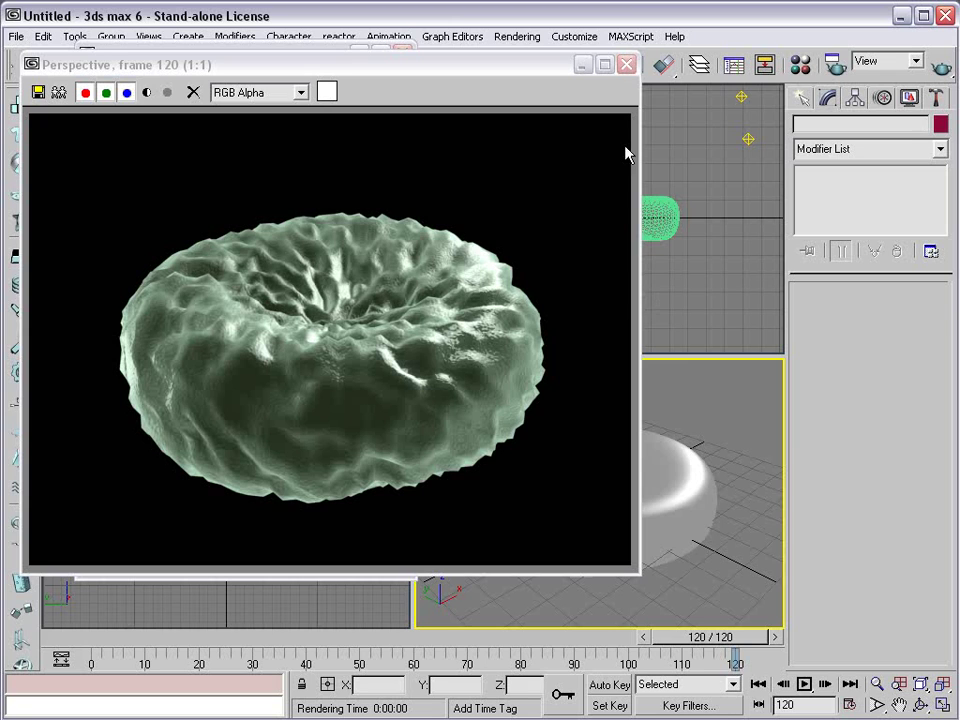
Step: Set the Omni02 light's multiplier to 0.75
click(627, 64)
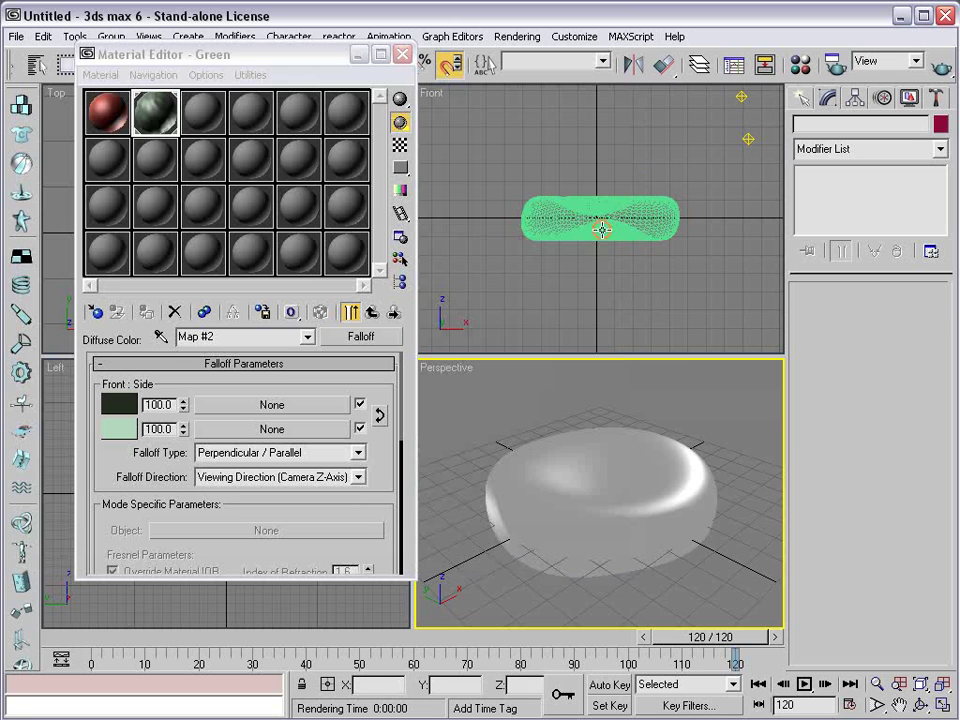
click(745, 150)
drag(826, 355, 826, 409)
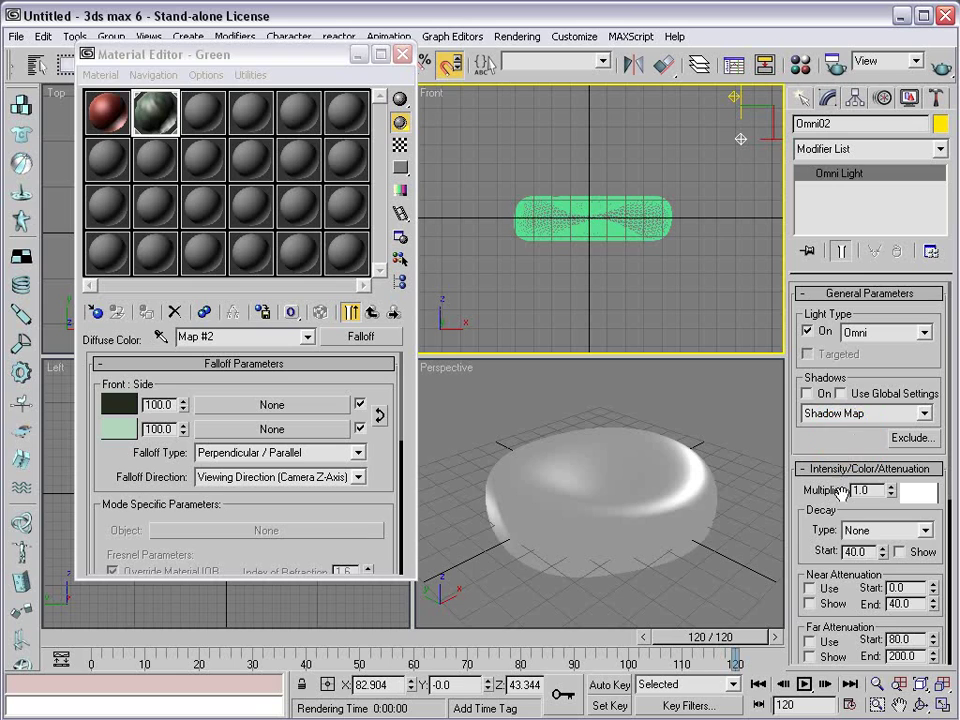
scroll(858, 443, down, 5)
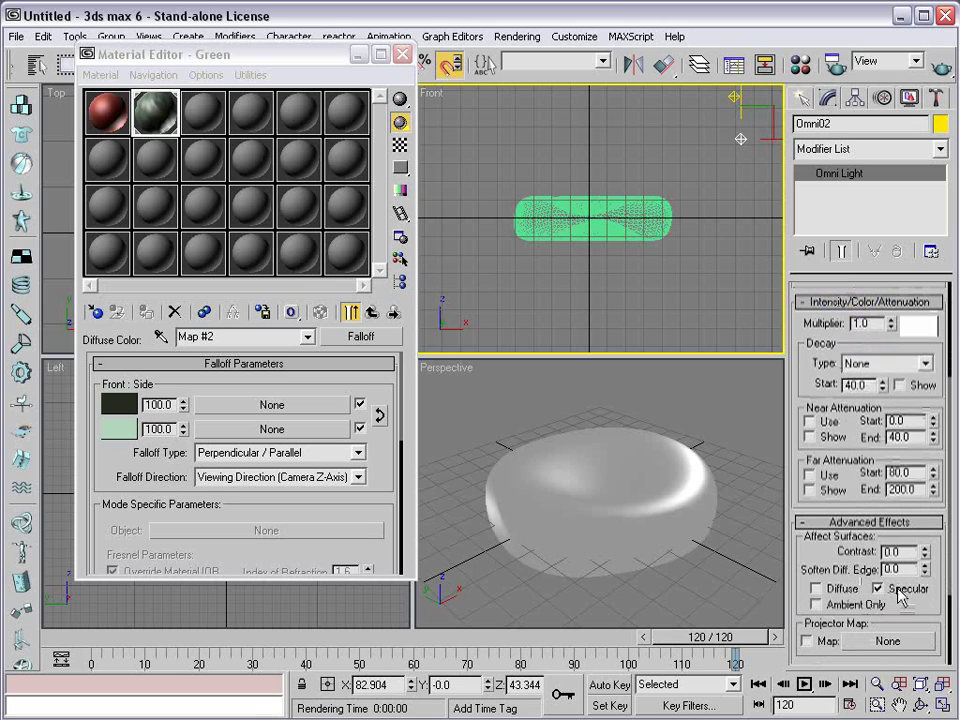
scroll(873, 530, up, 5)
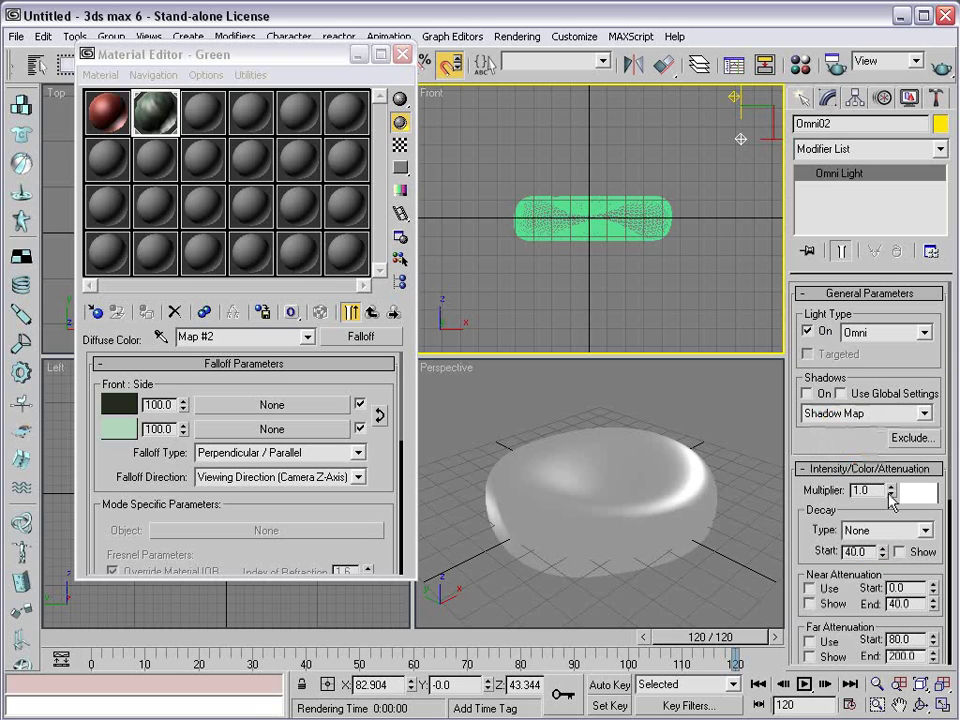
double_click(855, 490)
text(5)
key(Return)
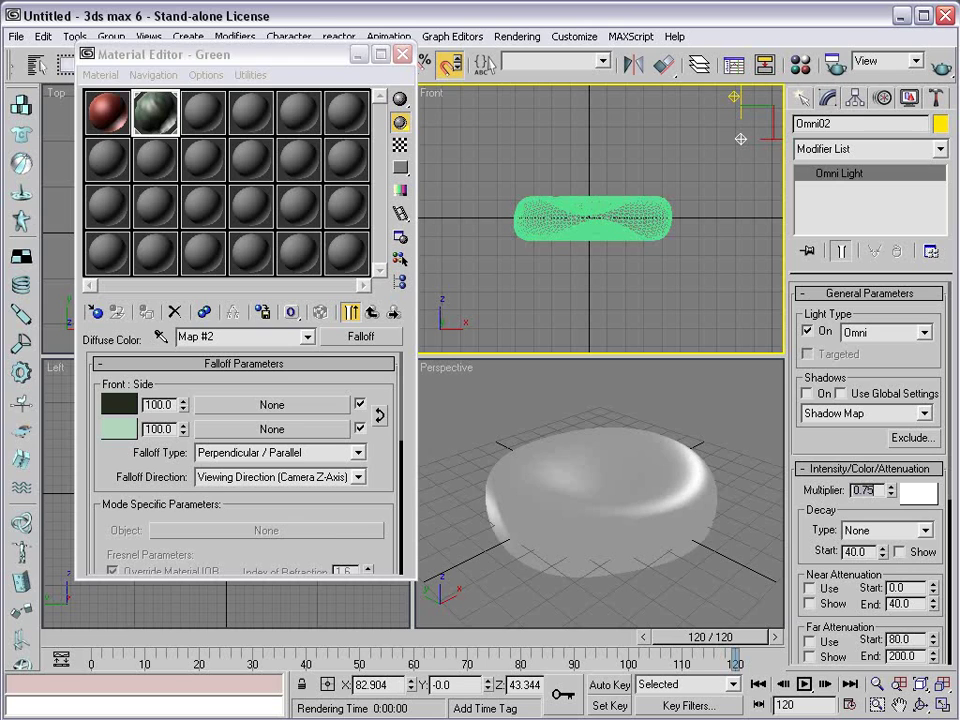
Step: Quick-render the Perspective view to check the softer lighting on the green cell
click(689, 410)
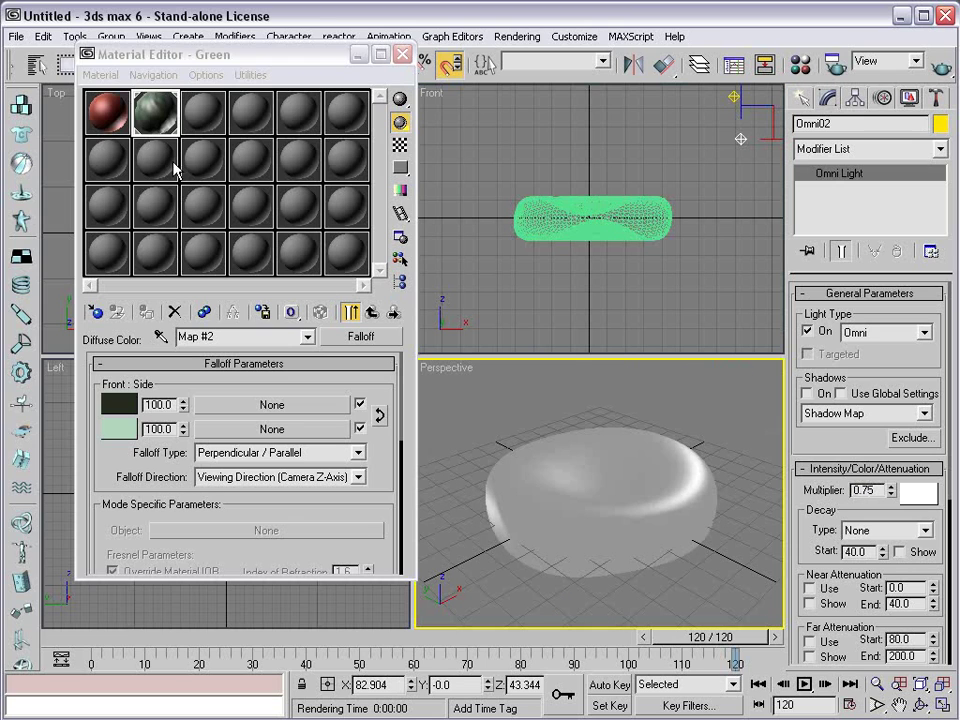
click(940, 66)
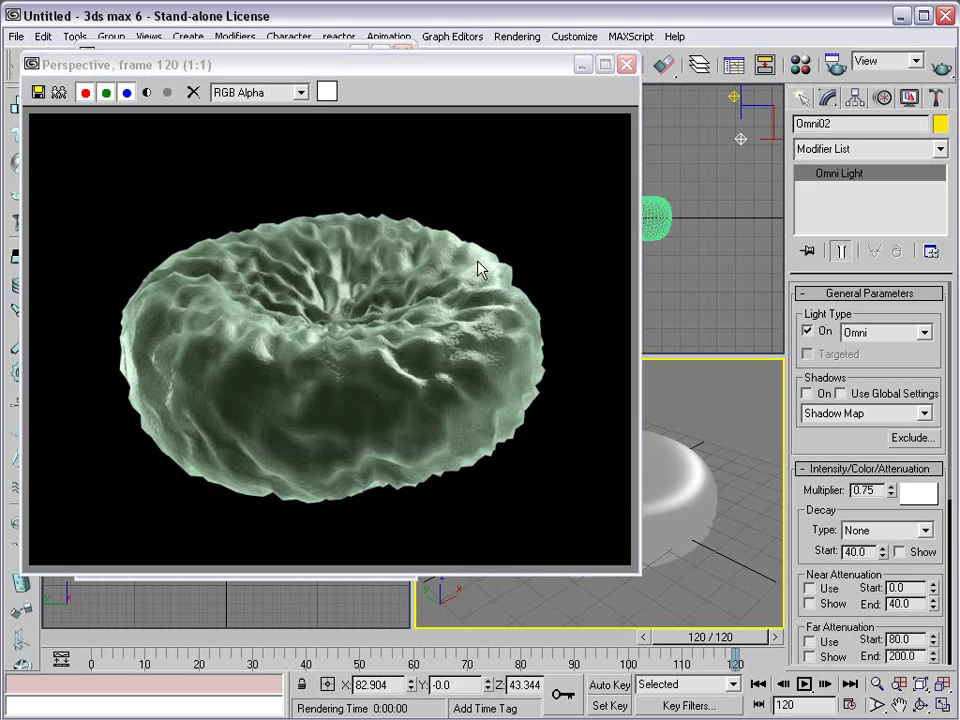
key(m)
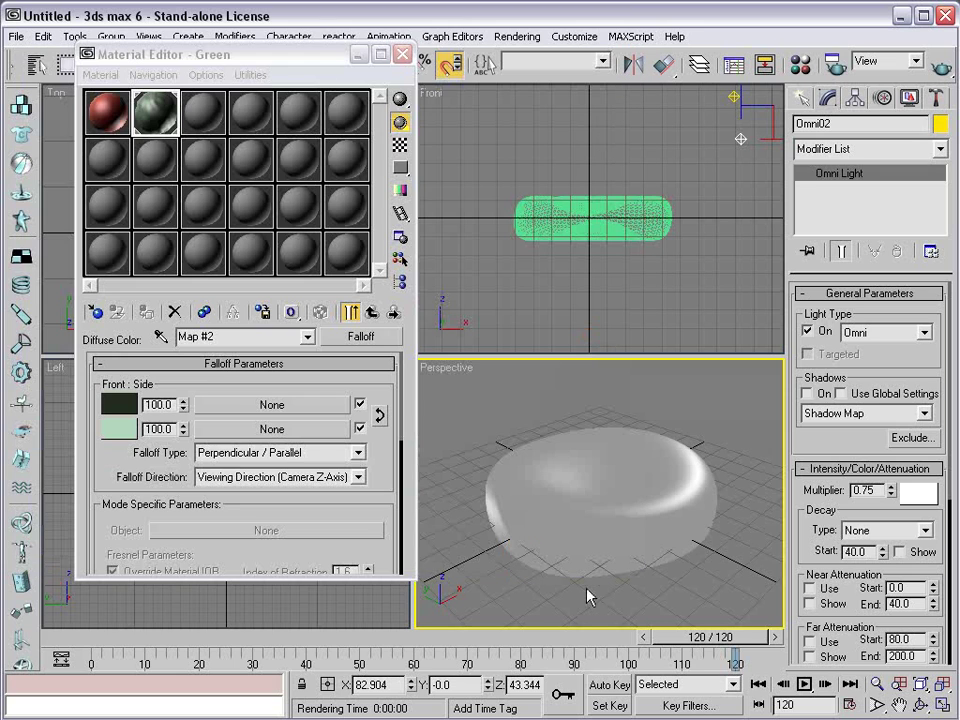
alt+middle_drag(617, 513, 613, 521)
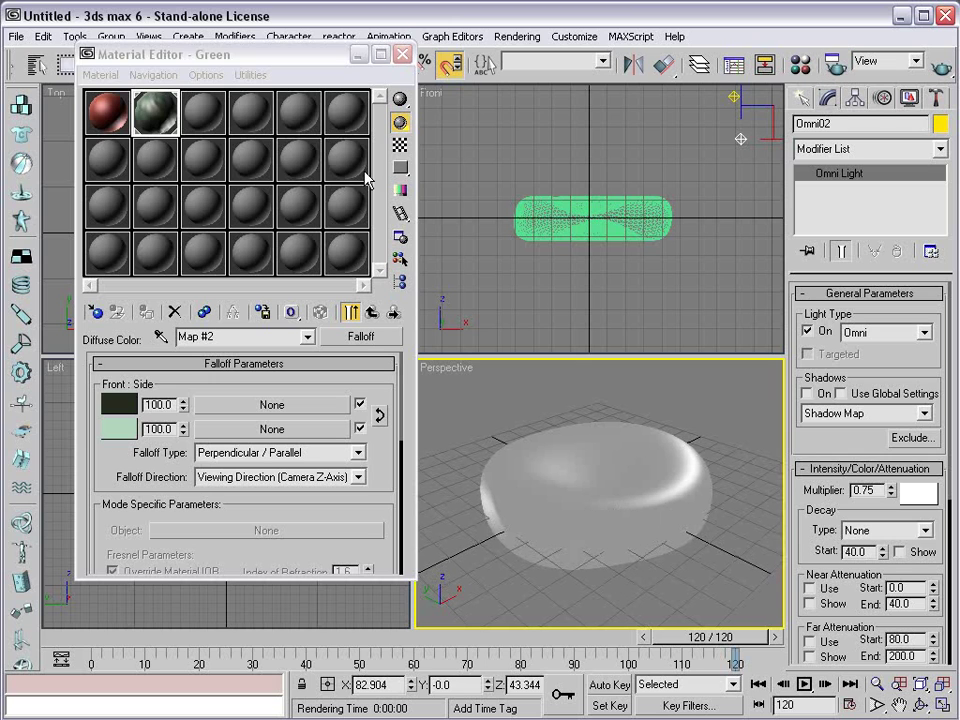
Step: In Render Scene, set the time output range to frames 0–119 and output size to 400×400
key(F10)
drag(427, 98, 424, 80)
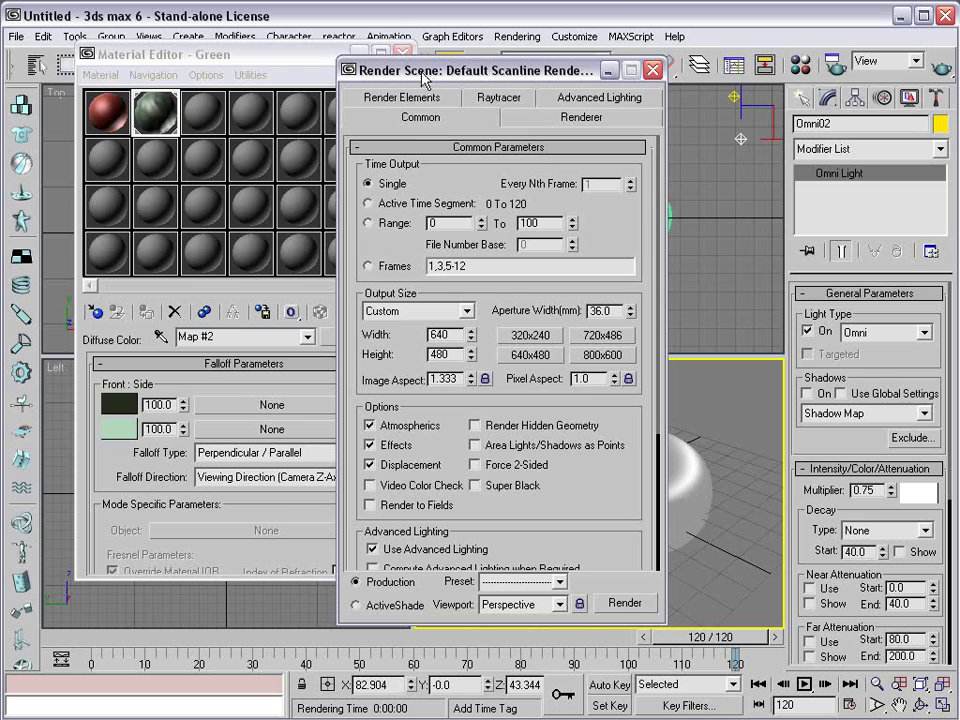
click(369, 224)
click(455, 223)
key(Tab)
text(1)
drag(446, 334, 341, 347)
text(400)
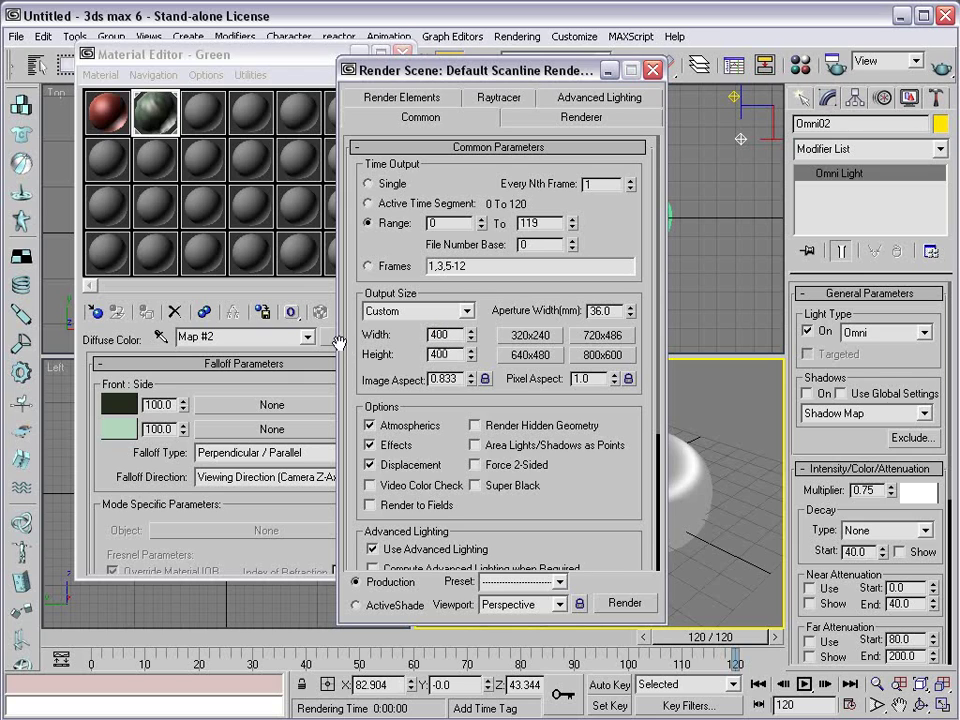
double_click(431, 356)
drag(405, 68, 110, 97)
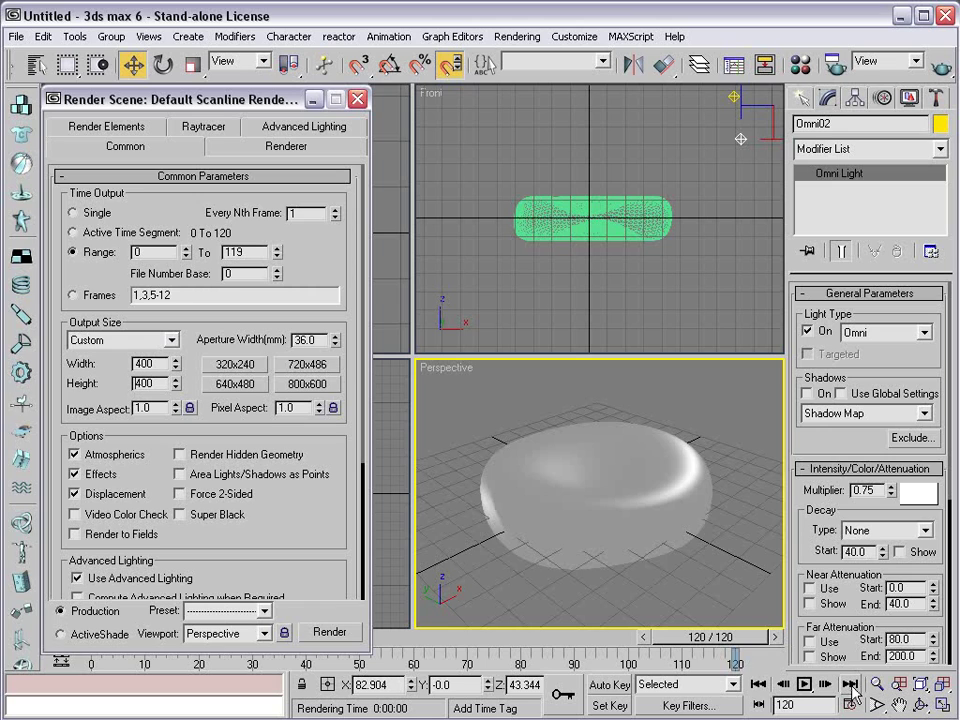
Step: Scrub the timeline to check the cell's spin, returning to frame 0, then scroll down the render settings
key(ctrl+w)
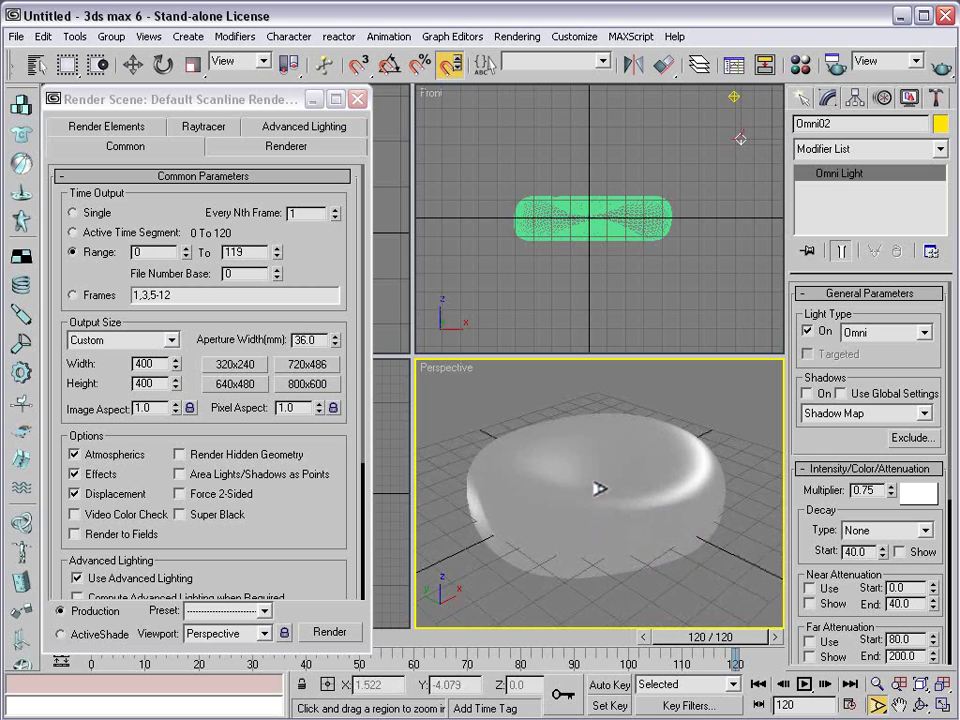
drag(745, 640, 631, 647)
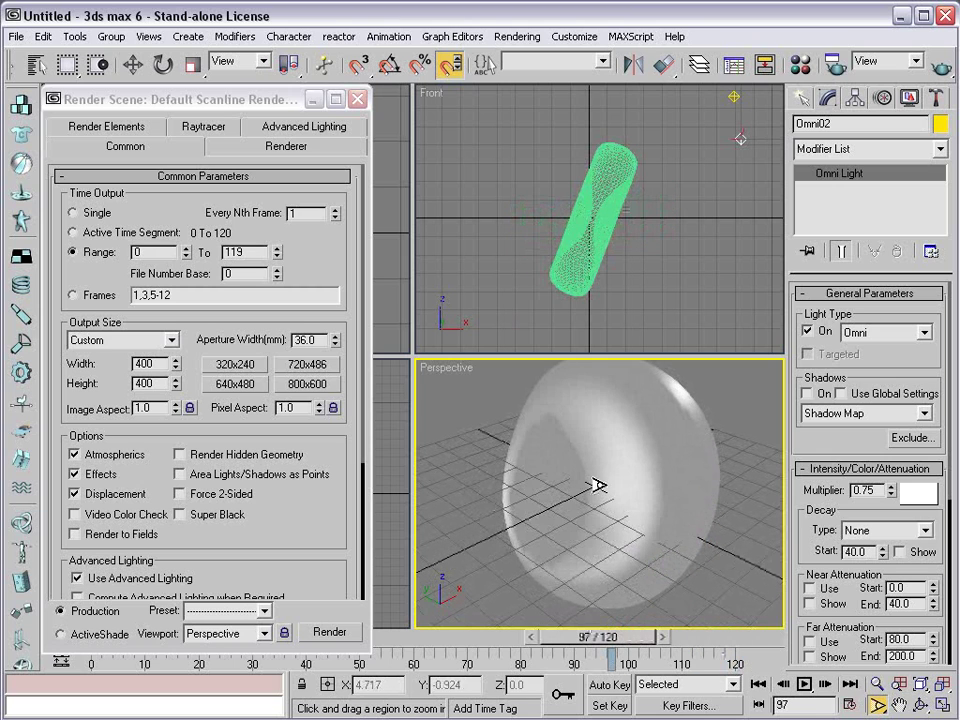
middle_drag(633, 480, 632, 557)
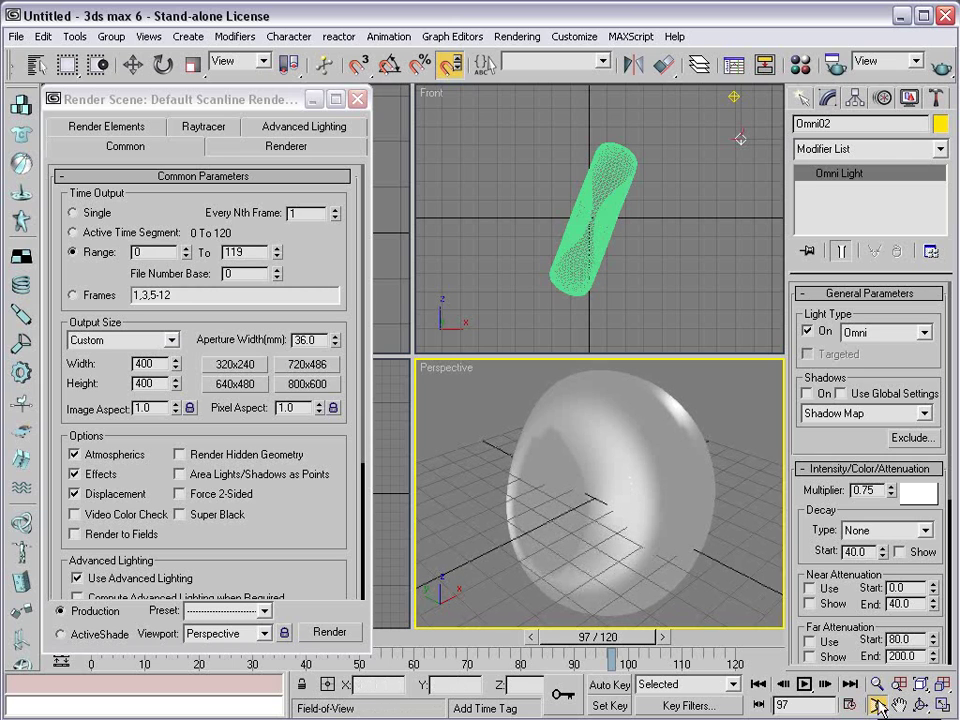
drag(612, 645, 489, 657)
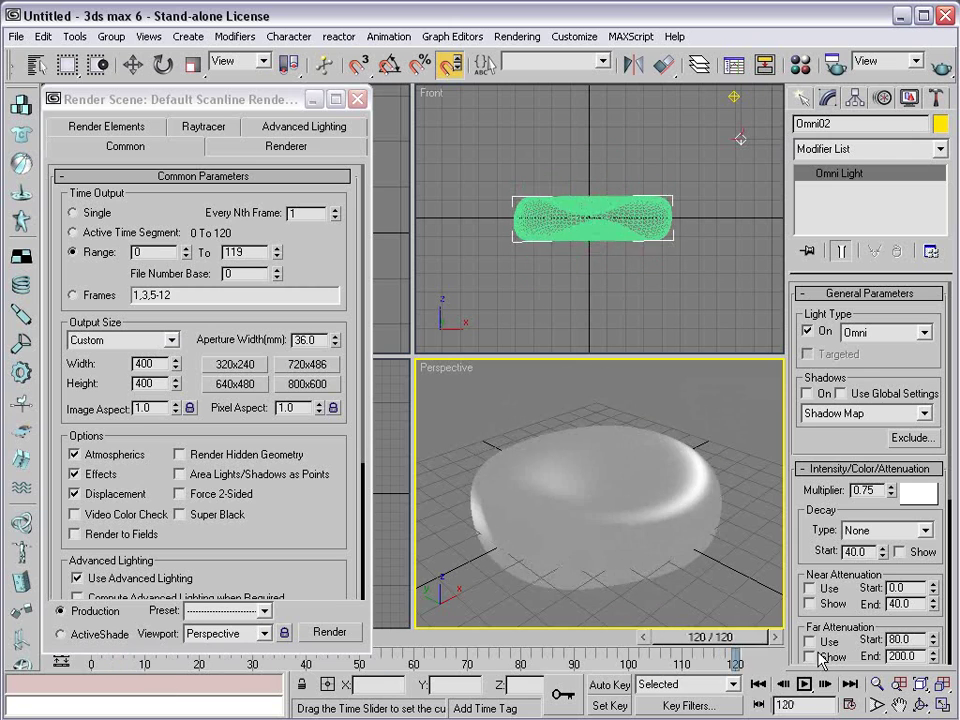
drag(489, 657, 90, 657)
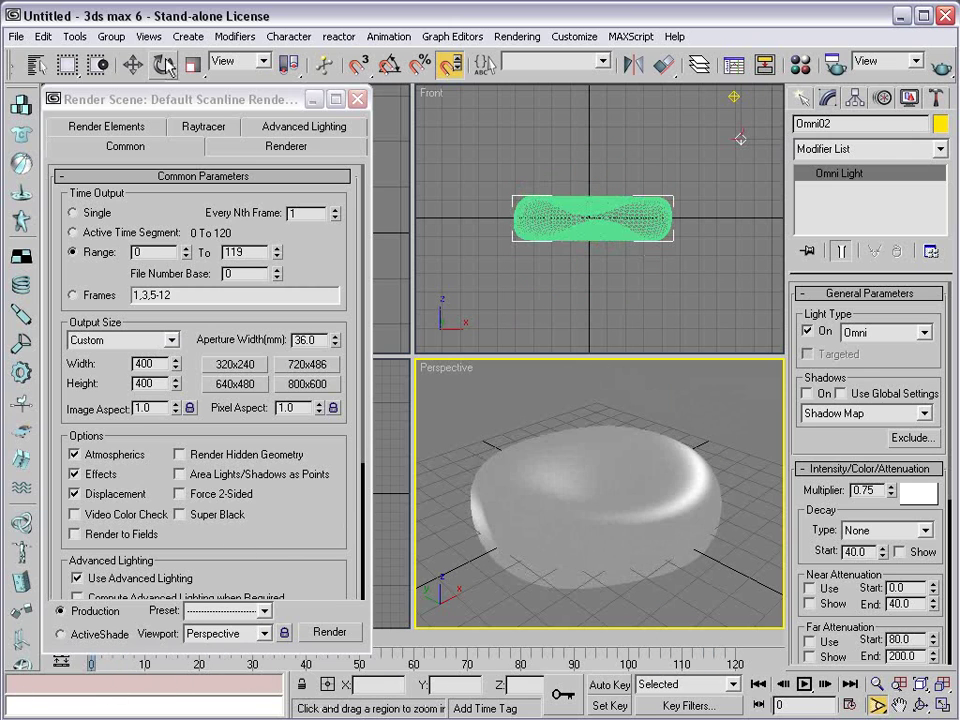
drag(175, 99, 313, 48)
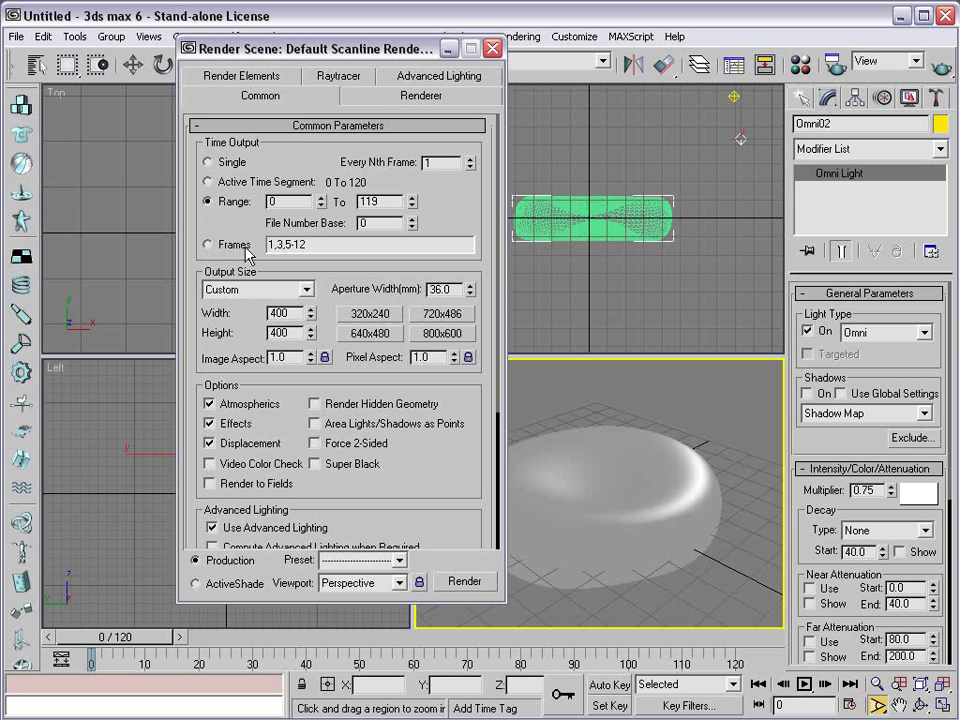
scroll(439, 349, down, 5)
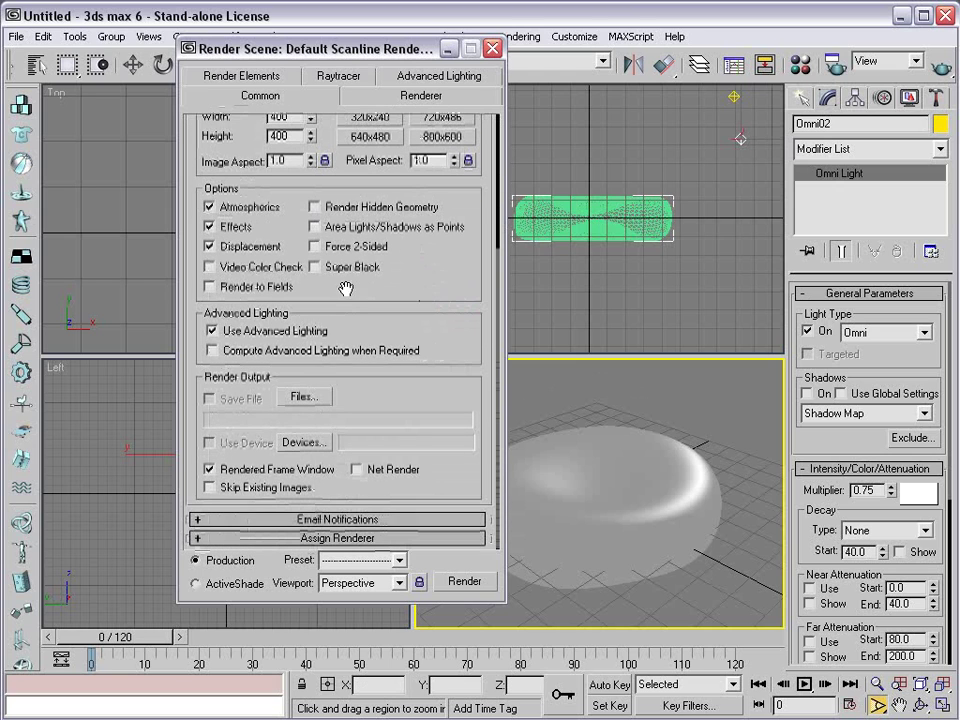
Step: Create a Green Cell 2 folder and save output as GreenCell2 PNG with alpha channel
click(296, 399)
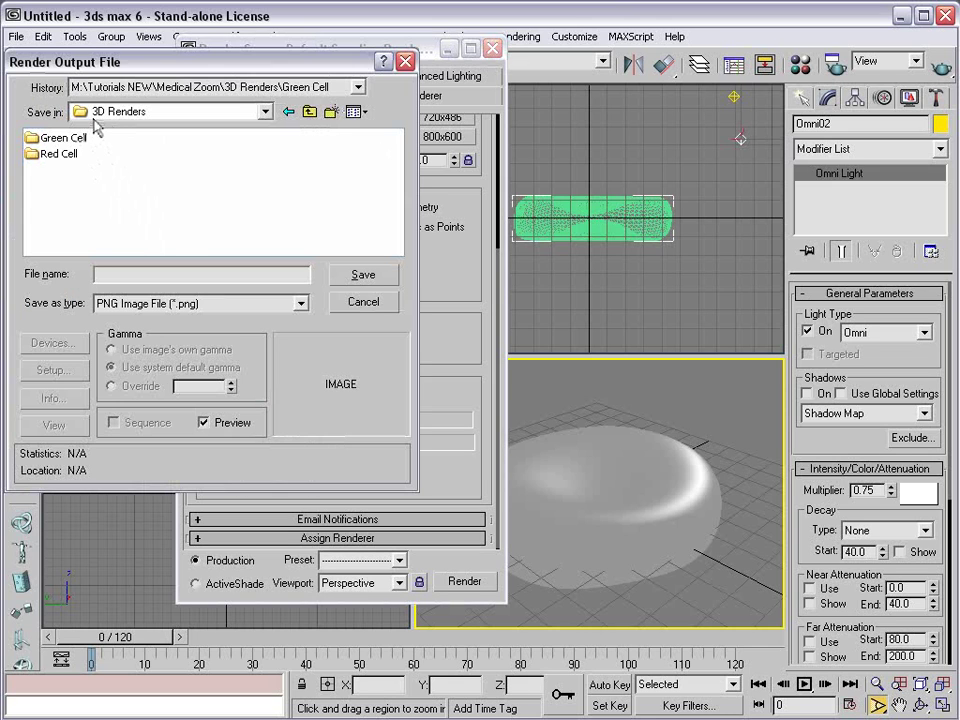
click(331, 113)
text(Green)
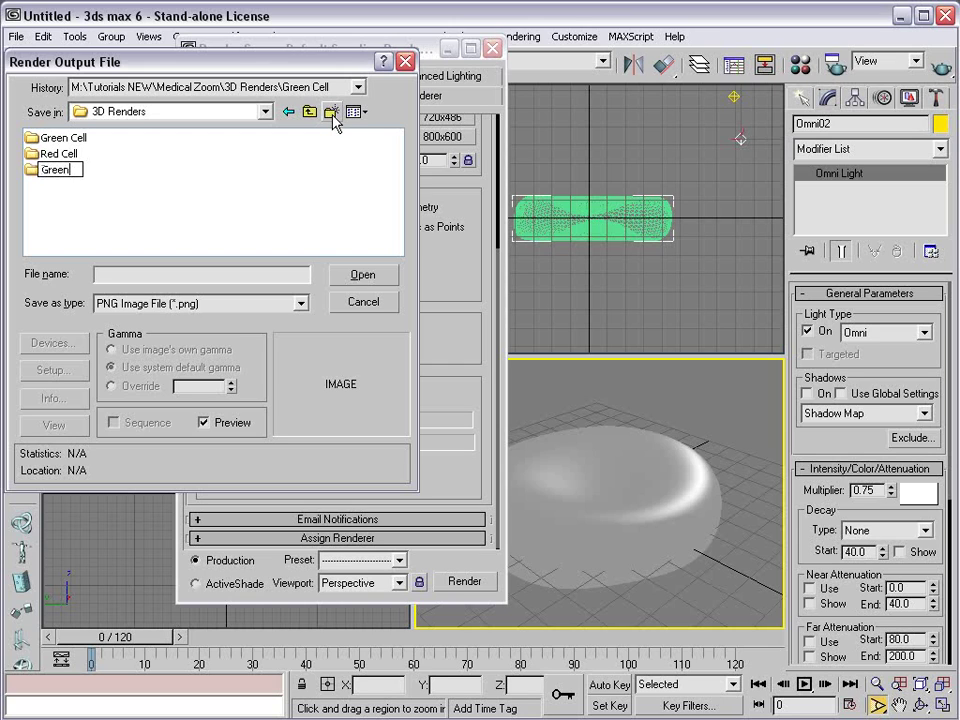
text( Cell 2)
click(197, 203)
double_click(55, 172)
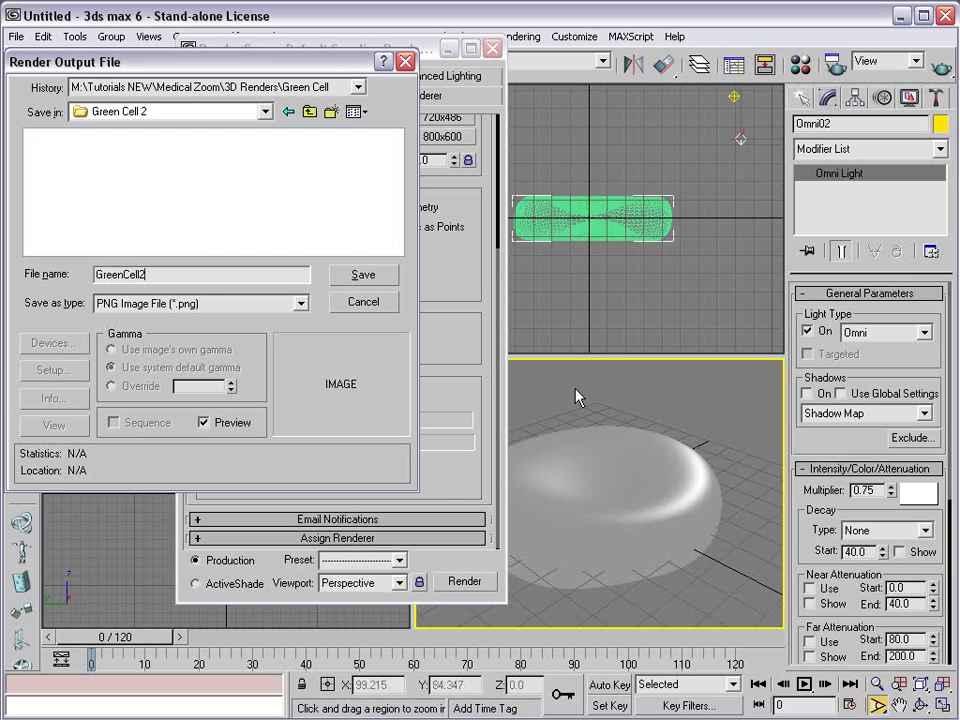
click(355, 283)
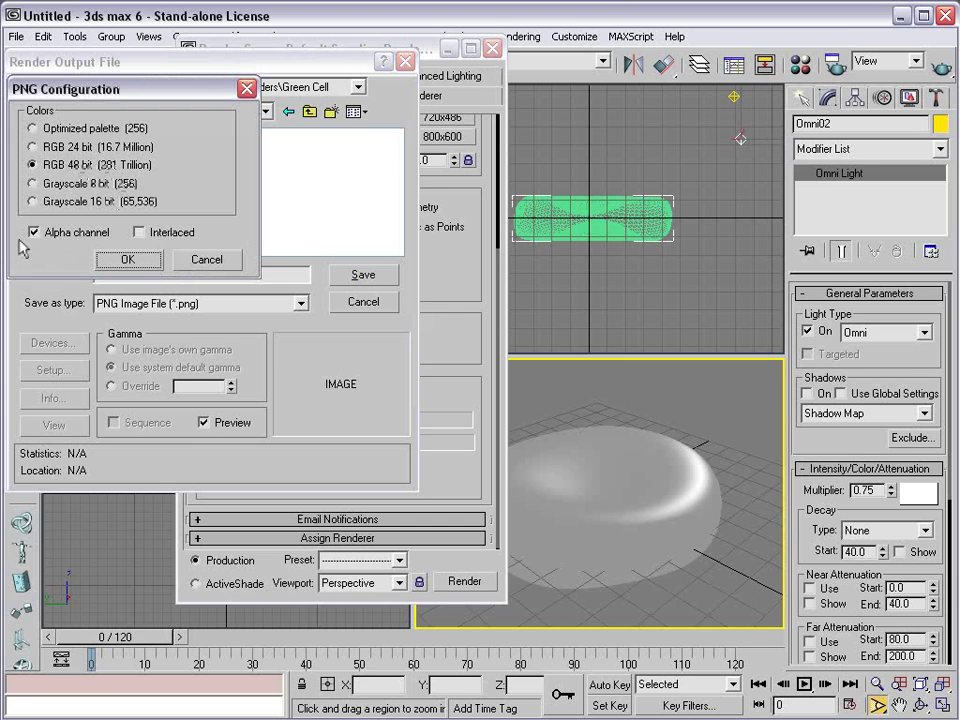
click(124, 259)
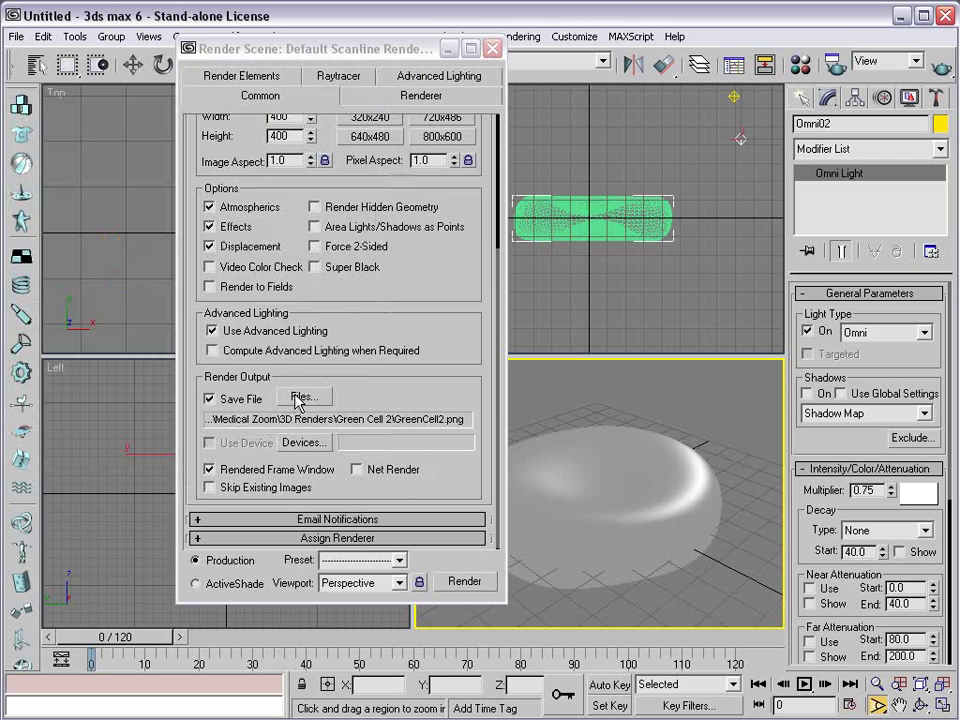
Step: Recheck the output file settings, keeping PNG format and GreenCell2.png as the file
click(301, 396)
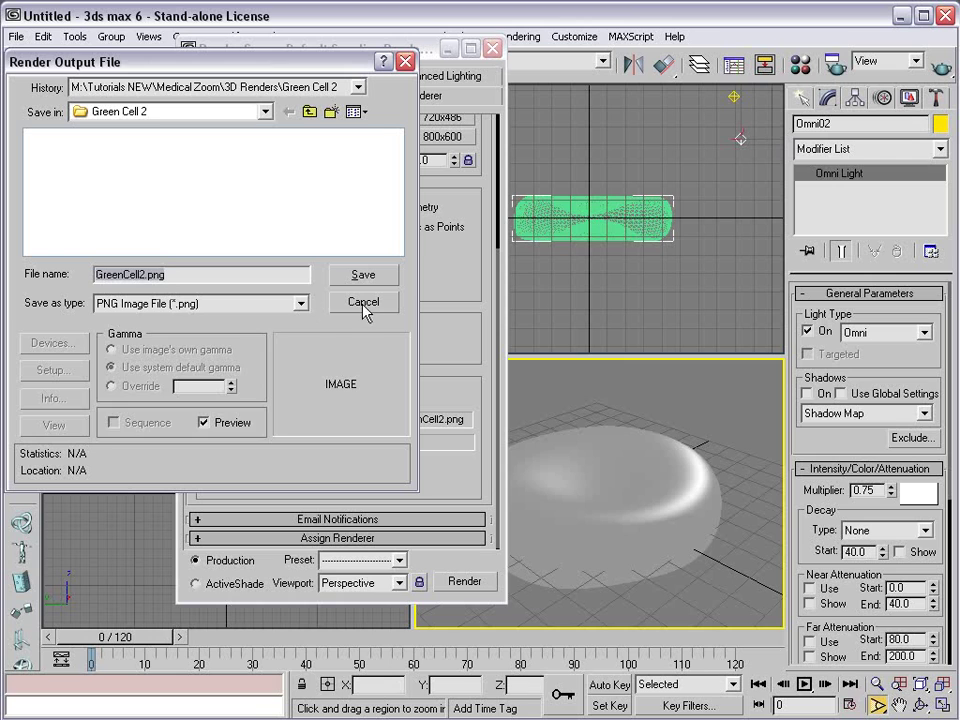
click(301, 303)
drag(305, 390, 306, 340)
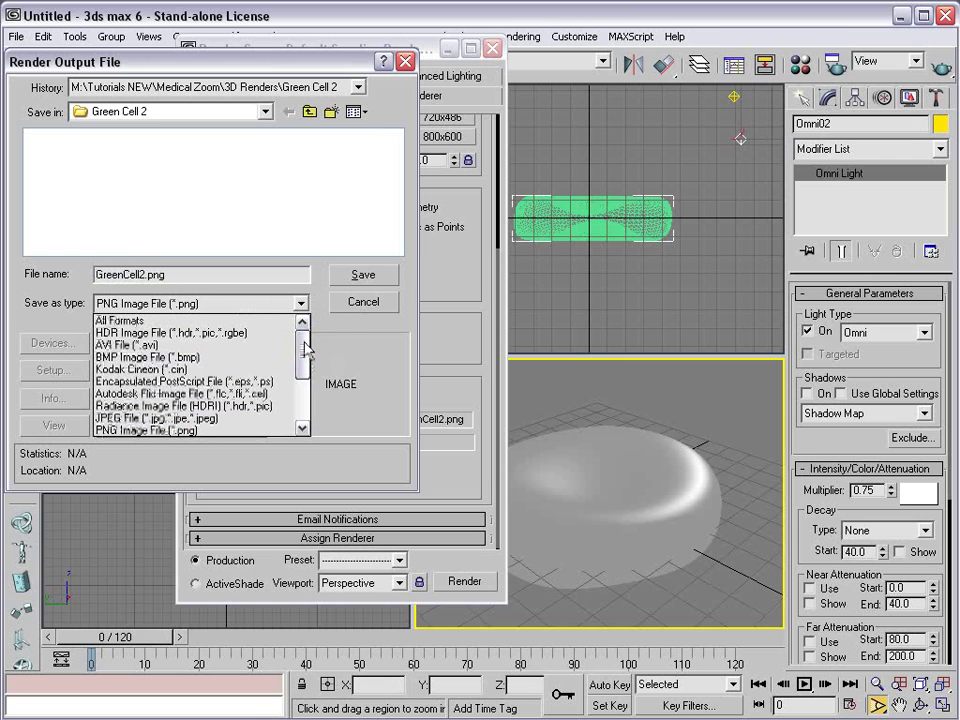
click(322, 285)
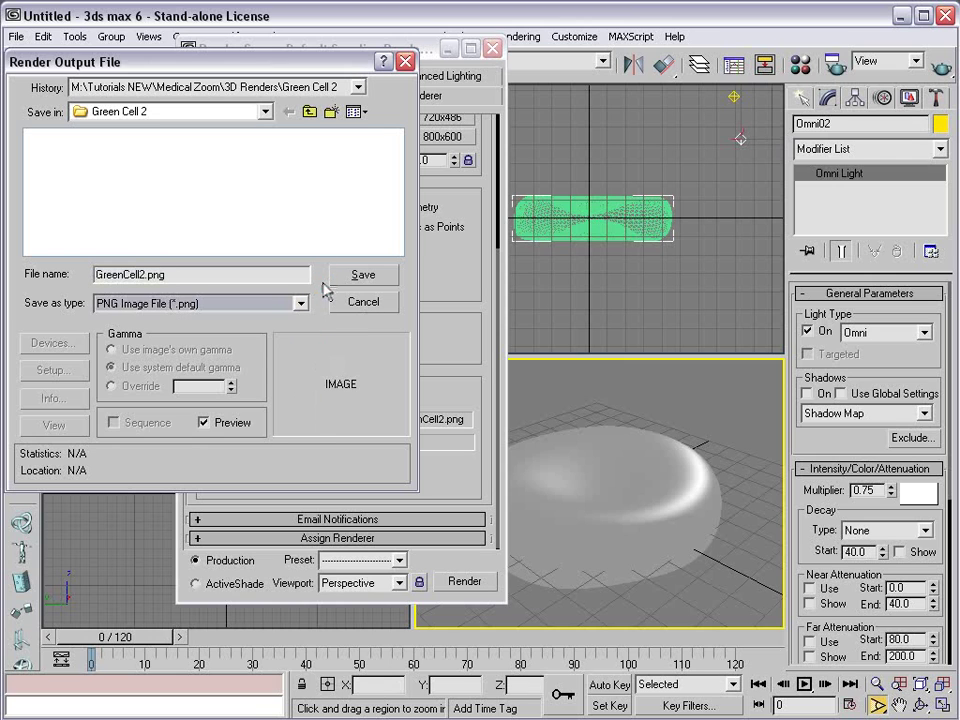
click(351, 271)
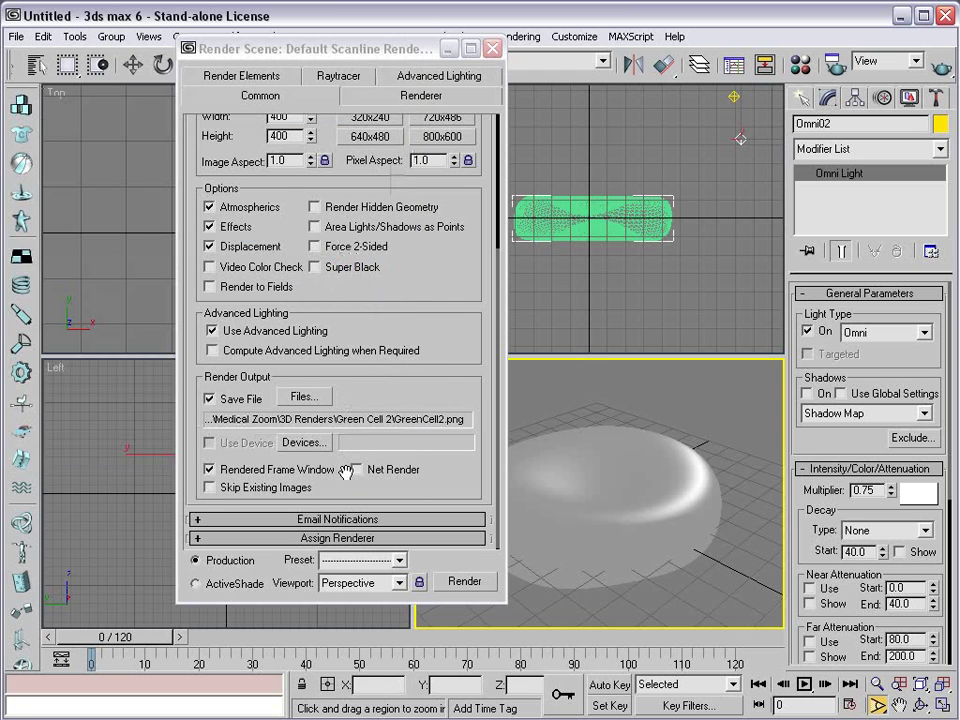
drag(456, 542, 495, 685)
scroll(424, 270, down, 5)
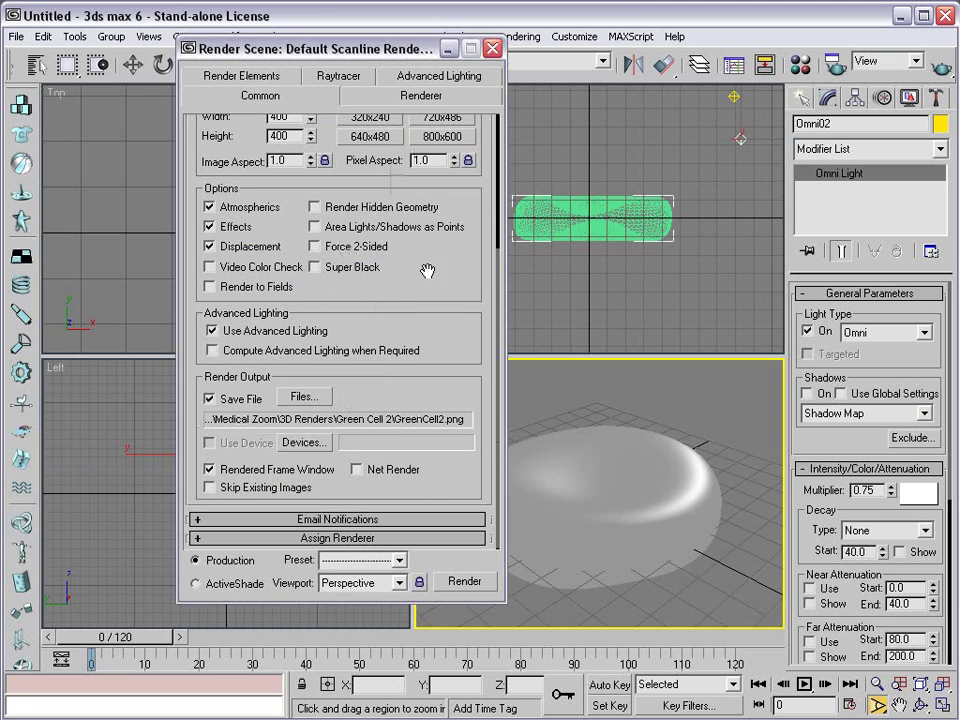
Step: Render the green cell frame sequence and close the finished preview
click(468, 582)
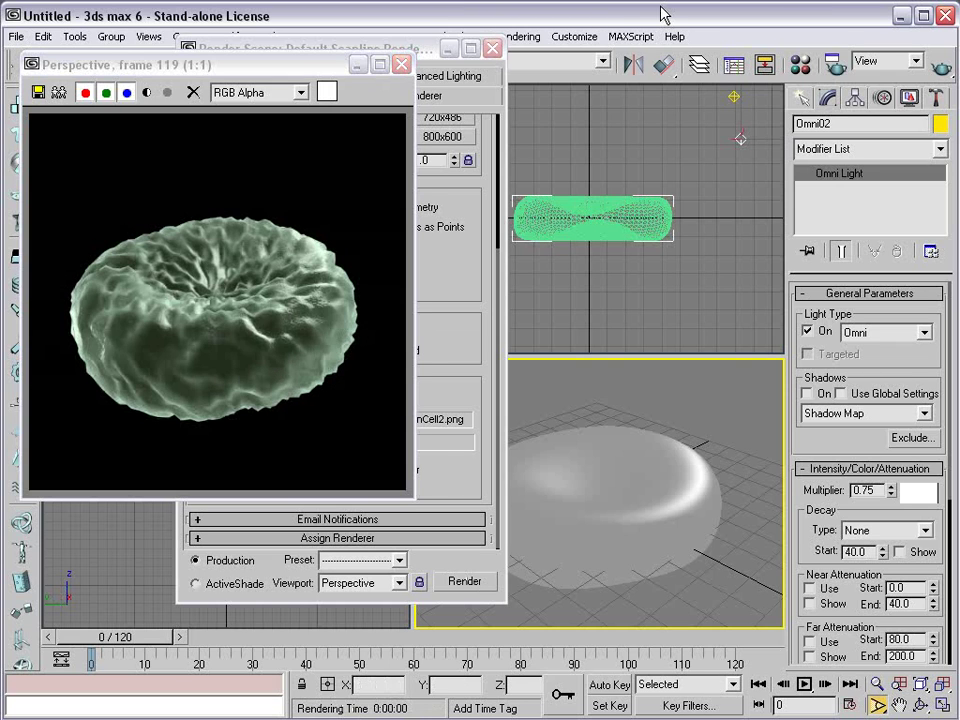
click(358, 68)
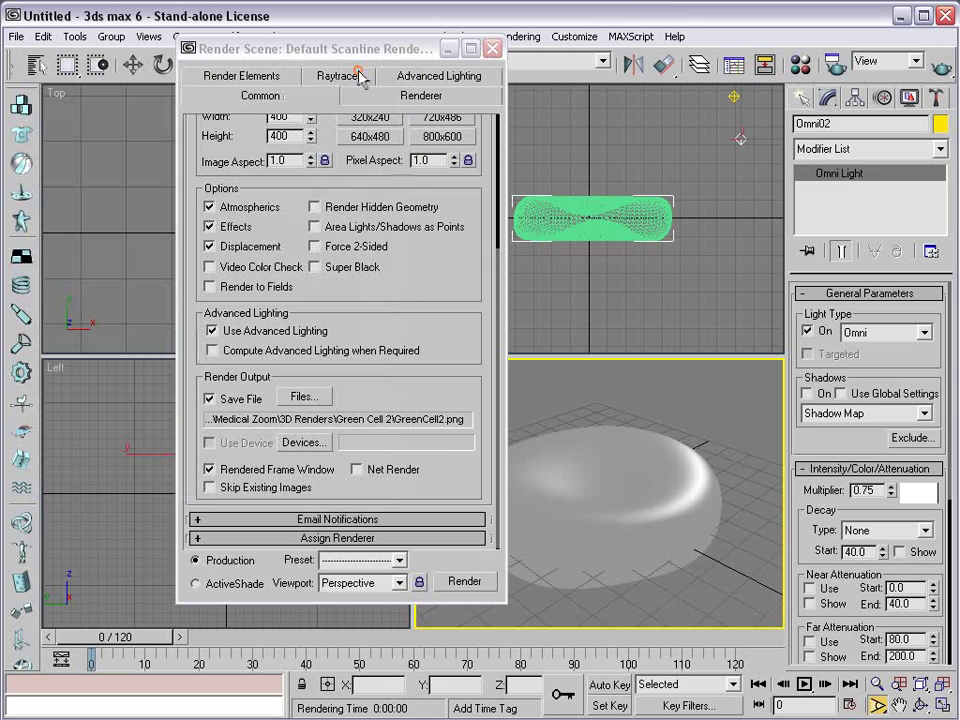
click(302, 397)
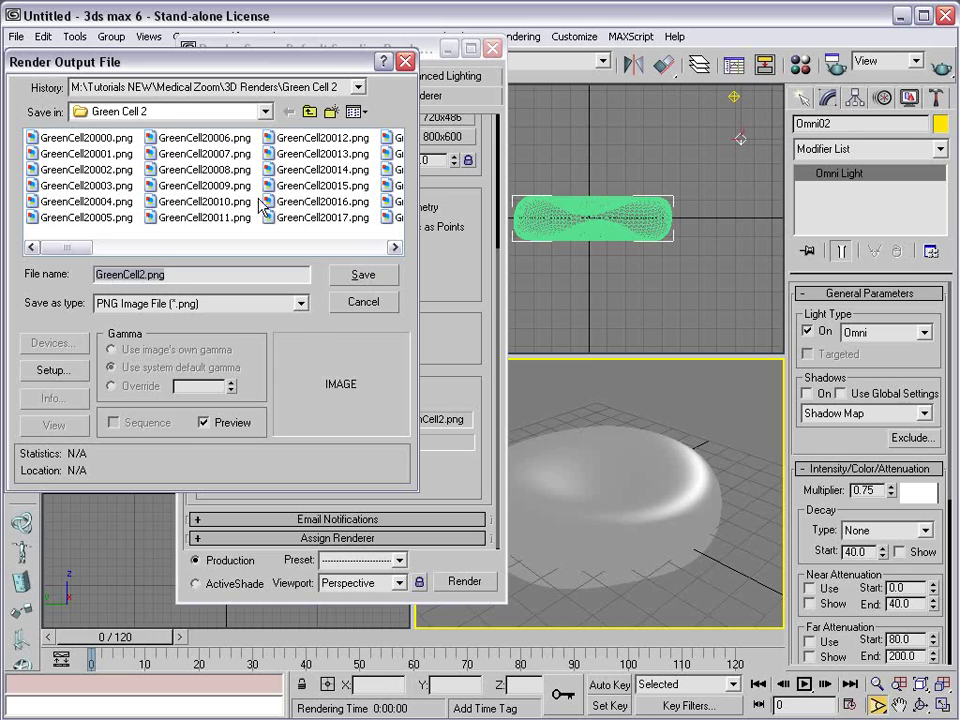
Step: Create a RedCell2 folder and set the output file name to RedCell2.png
click(309, 112)
text(zT)
text(RedCell2)
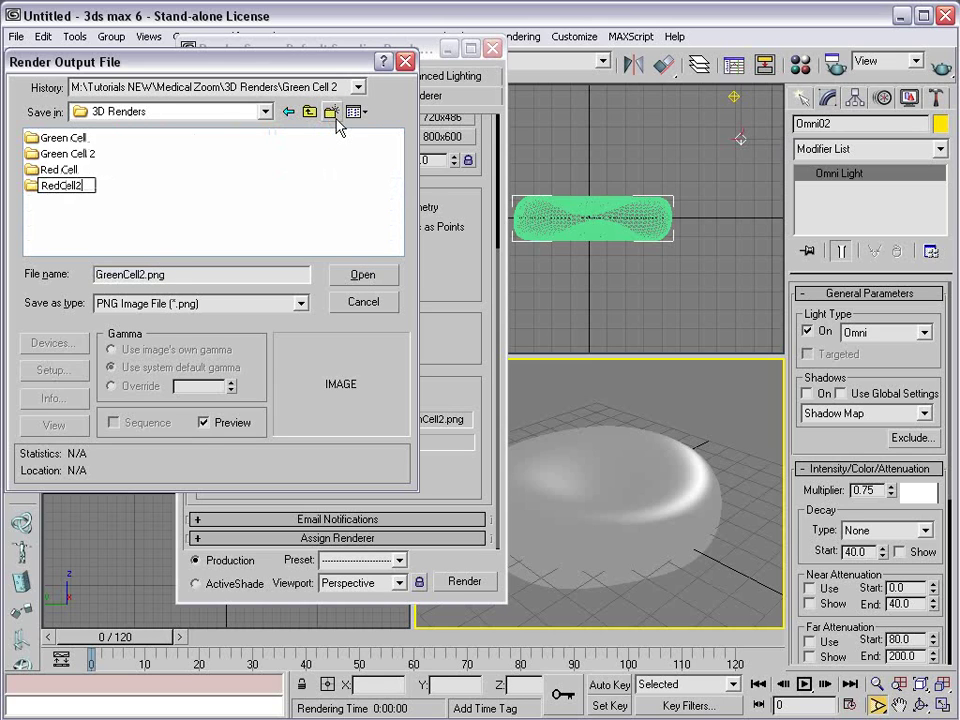
key(Return)
double_click(60, 185)
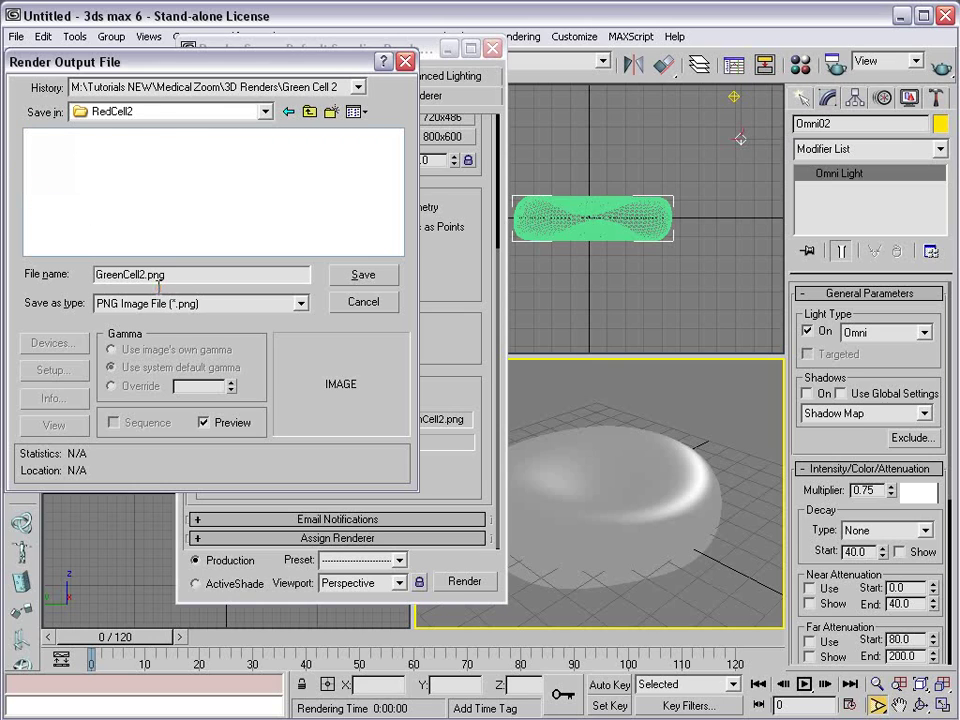
click(147, 276)
key(BackSpace)
key(BackSpace)
key(BackSpace)
text(Red)
click(364, 278)
Step: Accept the PNG alpha settings, drag the red material onto the cell, and render the sequence
click(129, 260)
drag(394, 51, 248, 80)
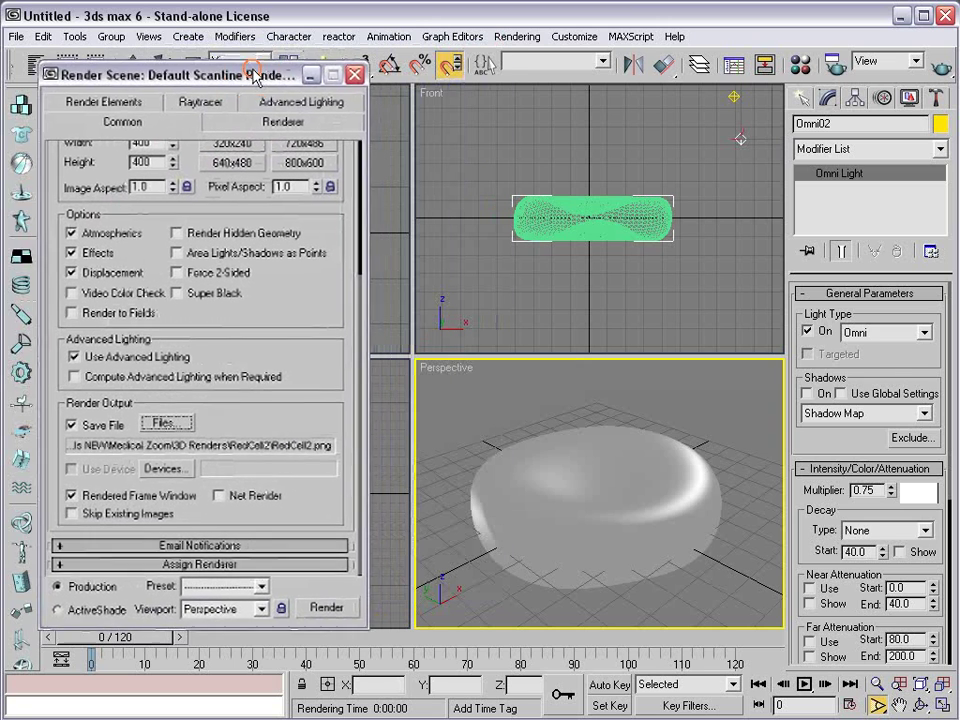
key(m)
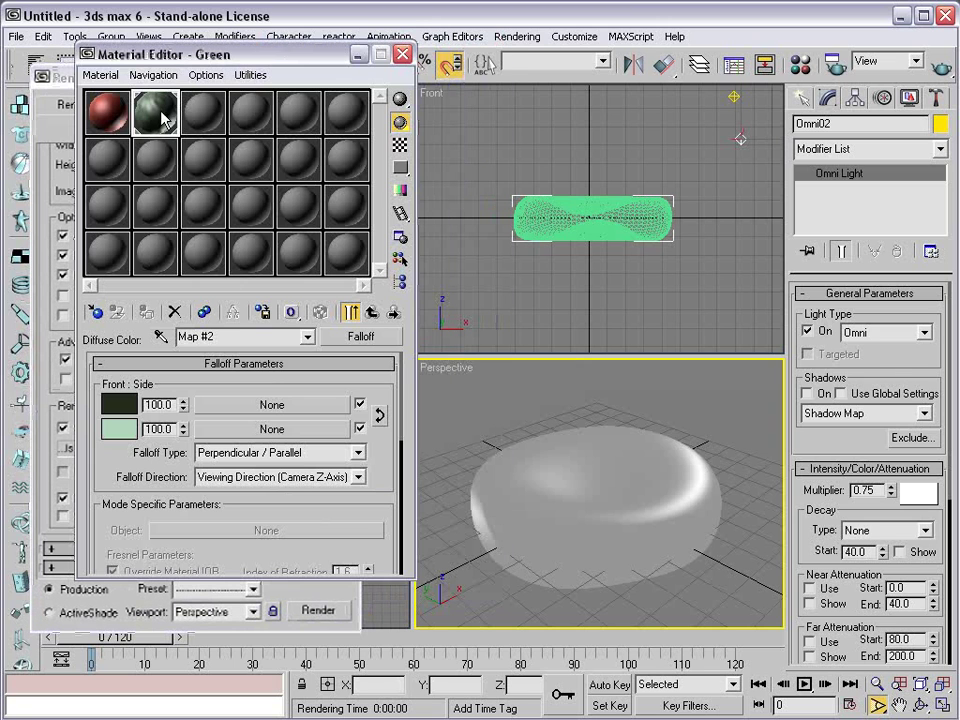
drag(120, 118, 611, 461)
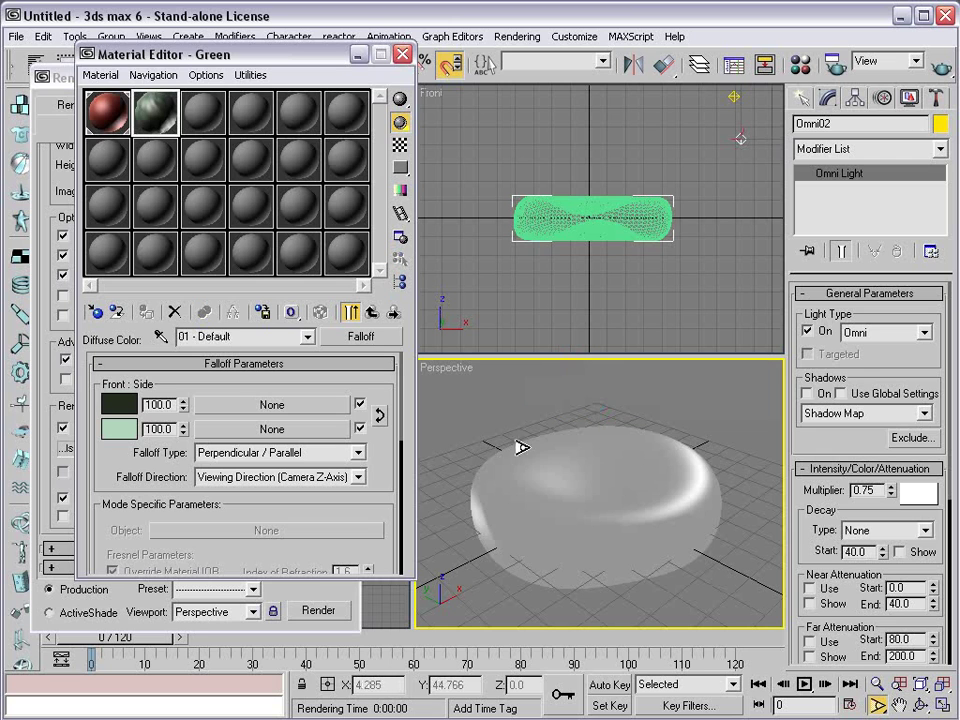
key(v)
key(F9)
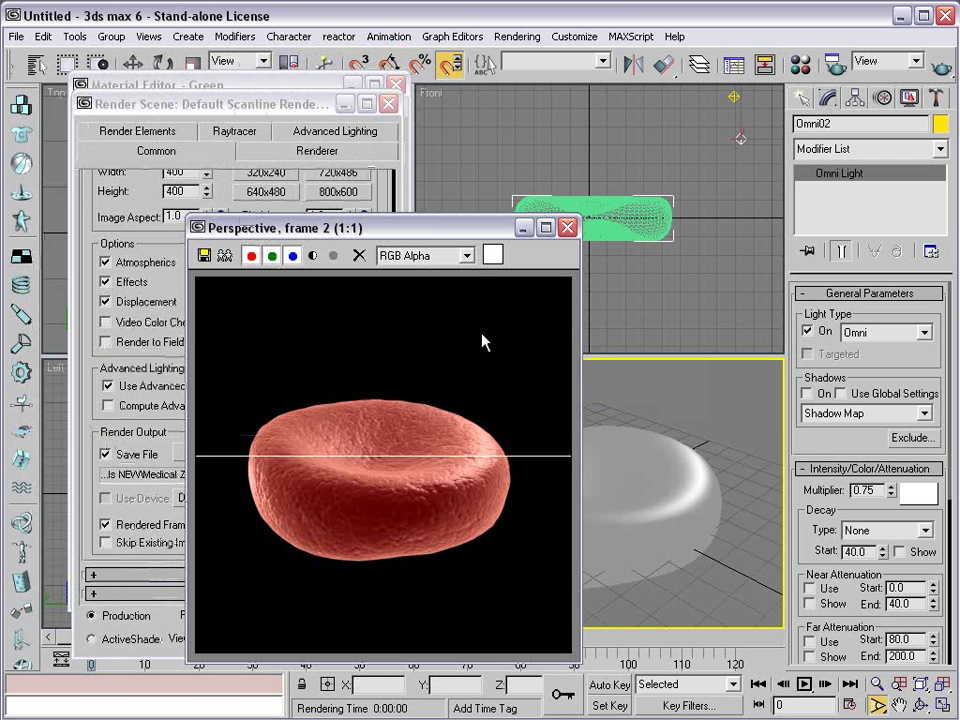